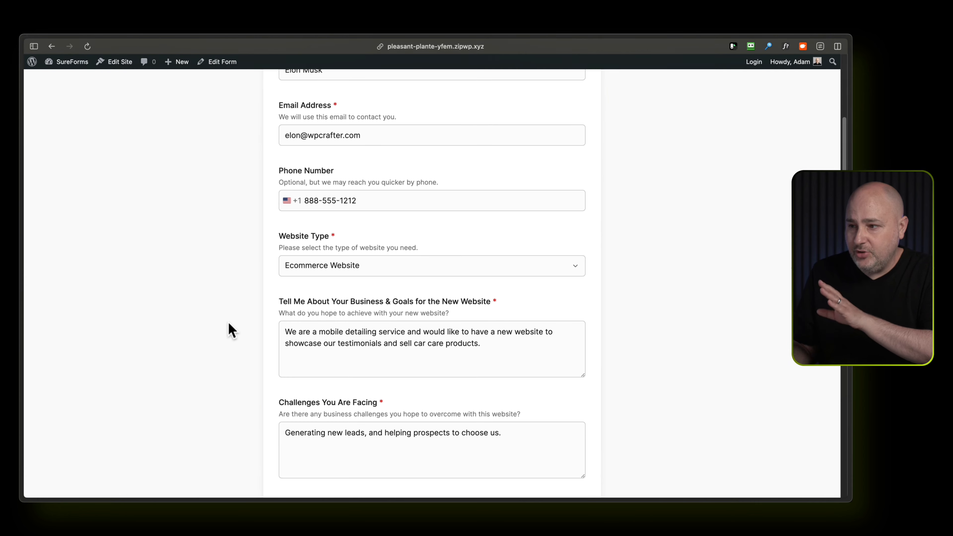
Review the completed quote request form from the contact fields through Additional Comments and submit it
scroll(228, 324, down, 2)
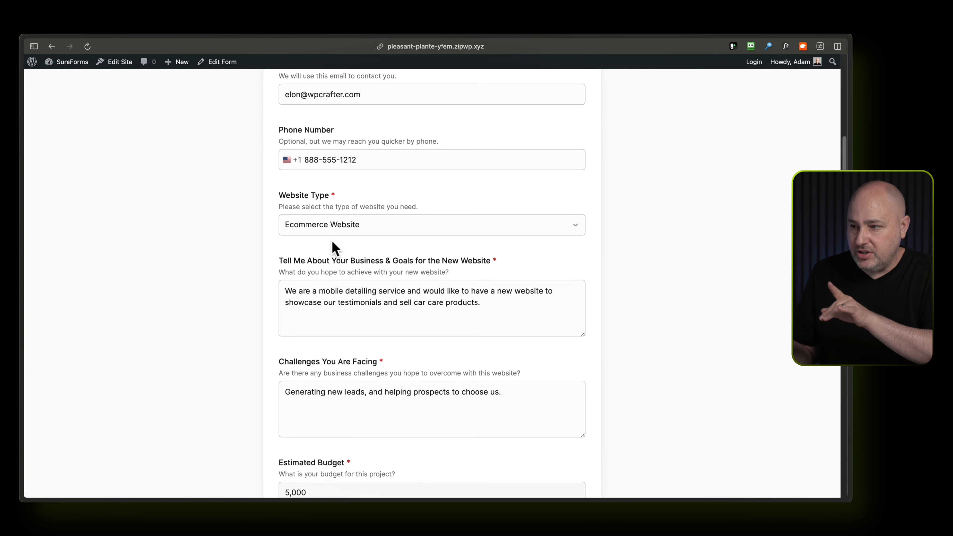
scroll(335, 247, down, 1)
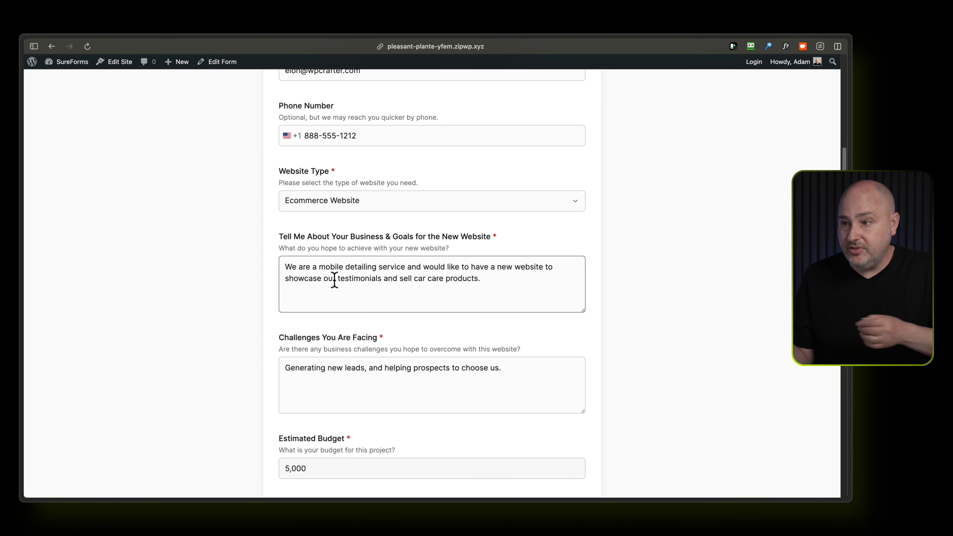
scroll(334, 279, down, 1)
scroll(334, 280, down, 1)
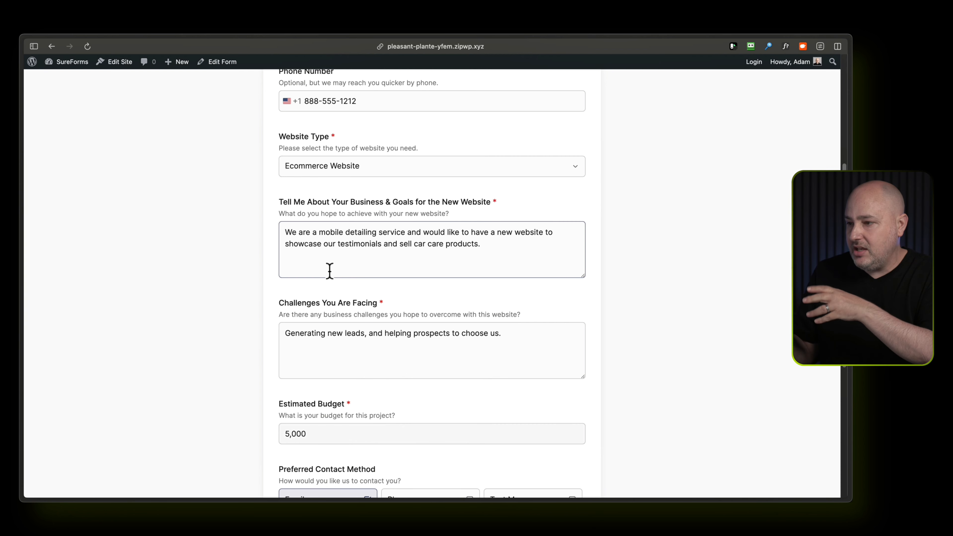
scroll(329, 271, down, 4)
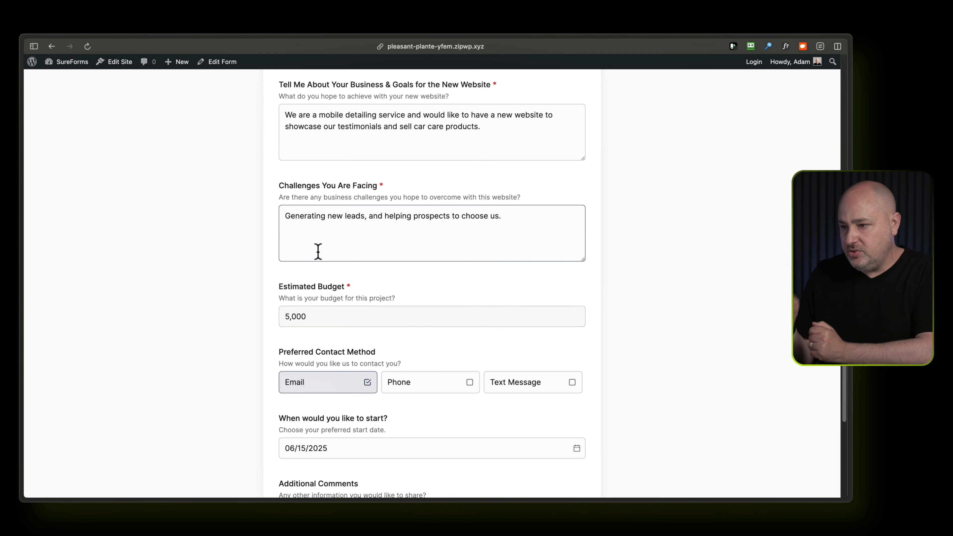
scroll(313, 278, down, 1)
scroll(313, 278, down, 5)
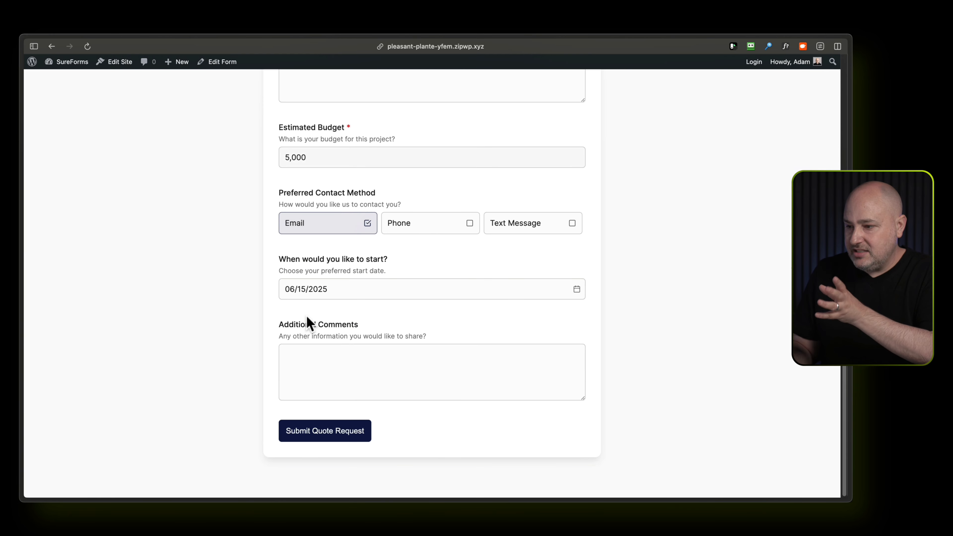
click(325, 432)
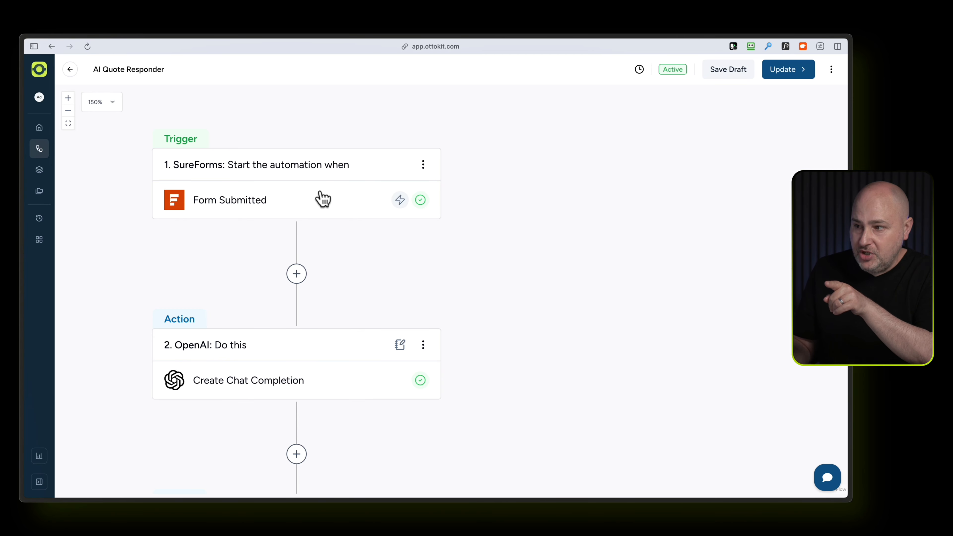
Examine the AI Quote Responder workflow from the SureForms trigger through the OpenAI, Filter, Human in the Loop and Send Email actions
scroll(321, 199, down, 4)
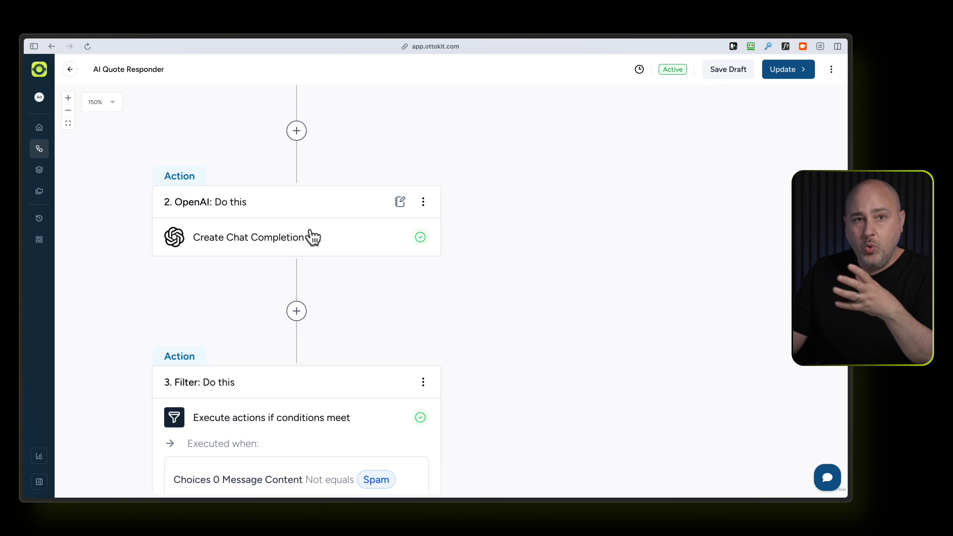
scroll(312, 237, down, 8)
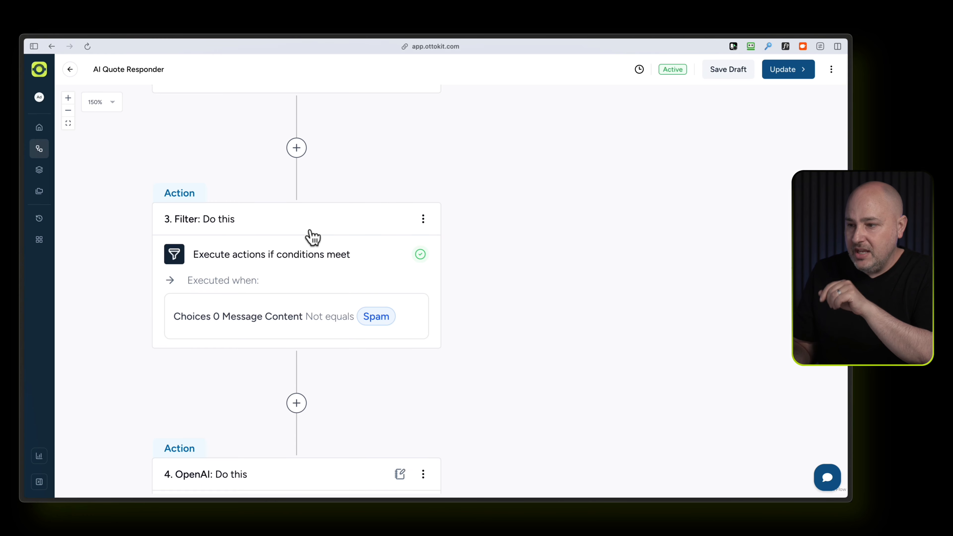
scroll(313, 237, down, 4)
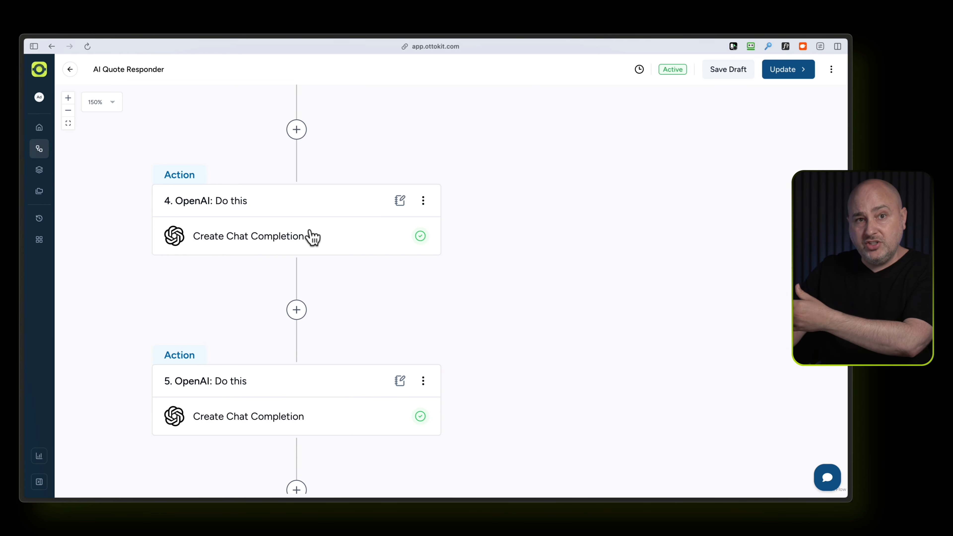
scroll(312, 237, down, 4)
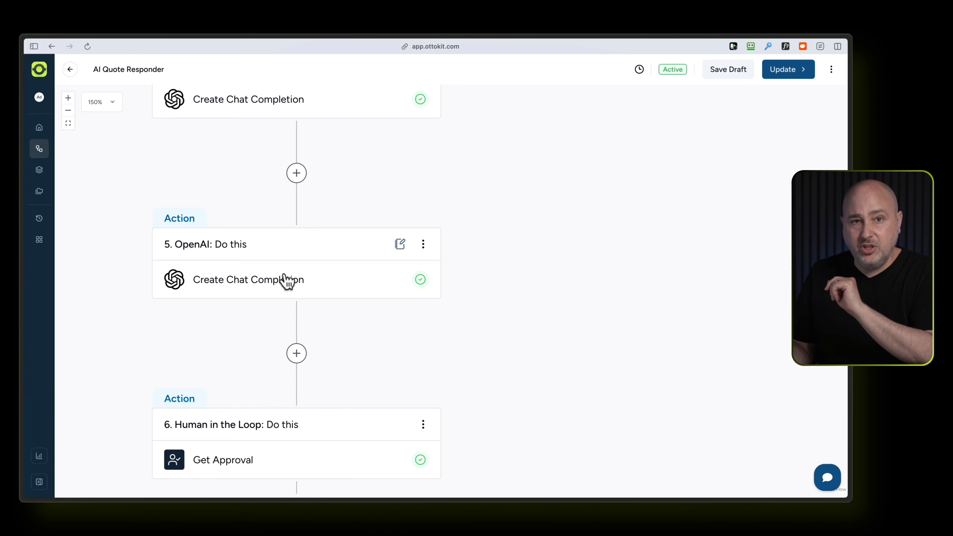
scroll(287, 281, down, 6)
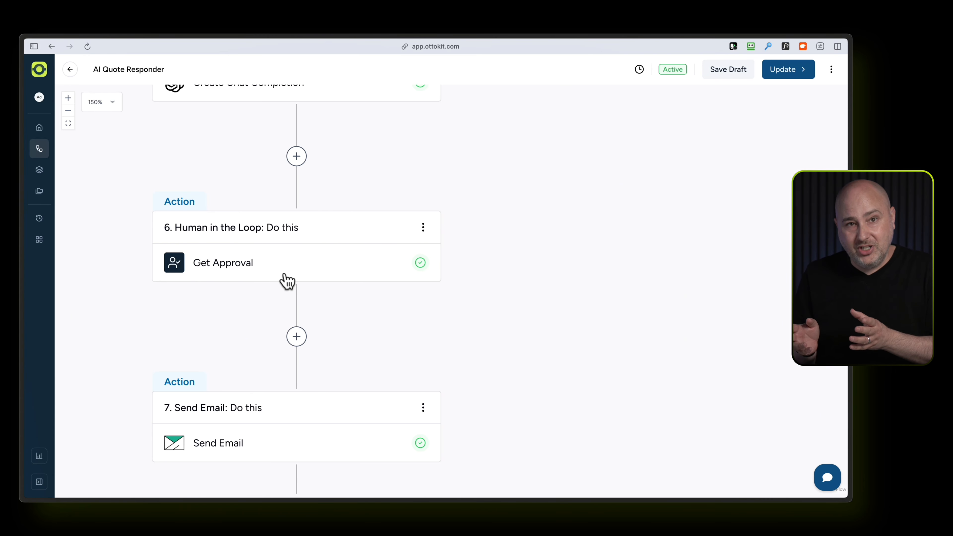
scroll(287, 280, up, 5)
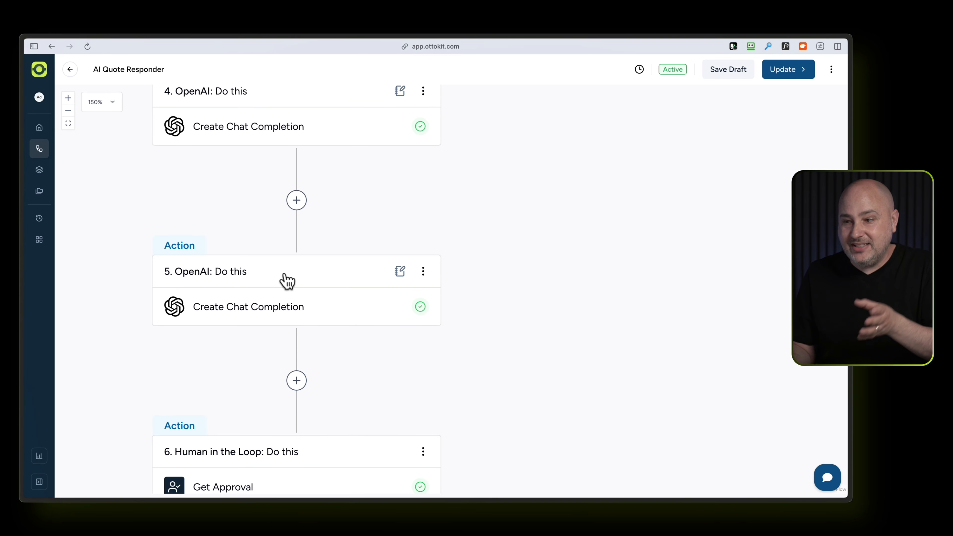
scroll(287, 280, down, 5)
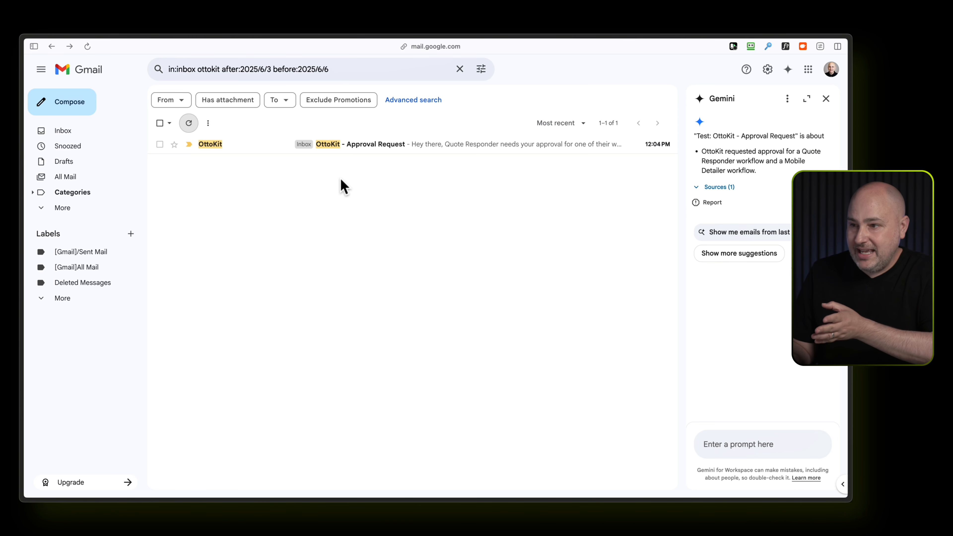
Open the OttoKit approval request email in Gmail, review the drafted reply and open its approval details page
click(366, 146)
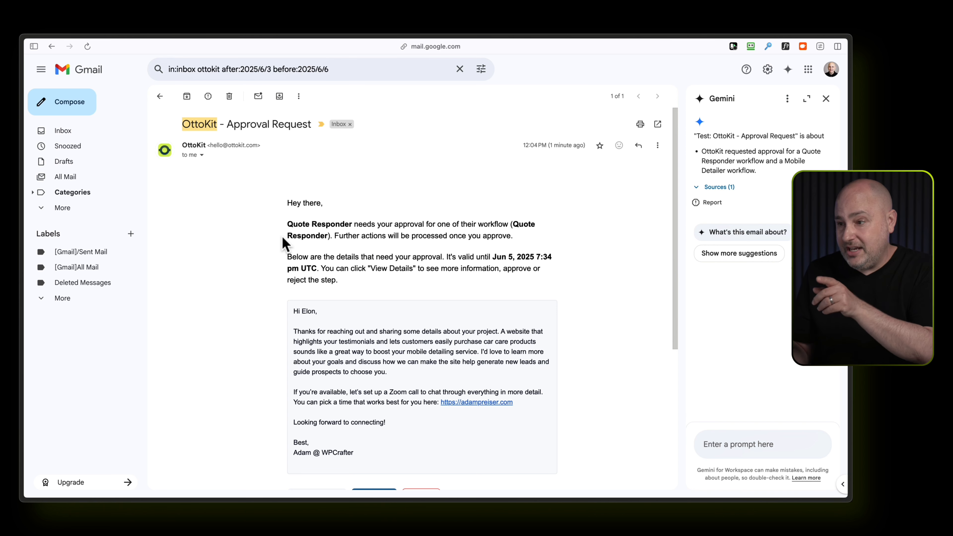
scroll(341, 355, down, 5)
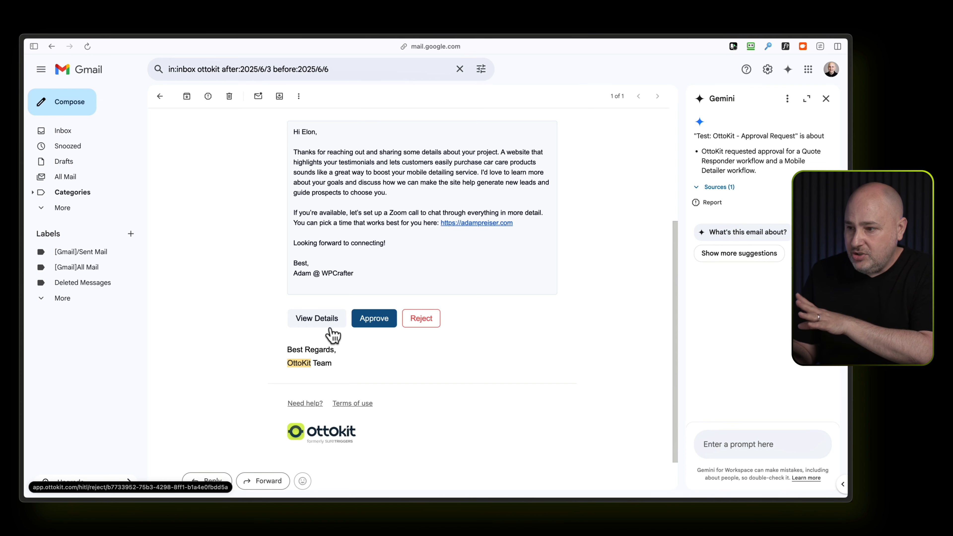
click(319, 324)
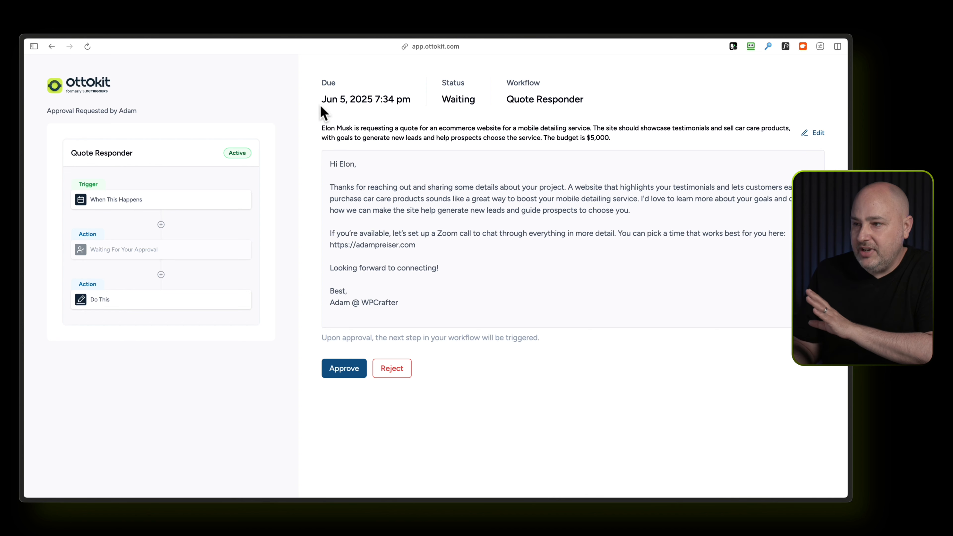
Examine the approval request's due date, the summary of the lead and the signature of the drafted reply
drag(320, 99, 395, 99)
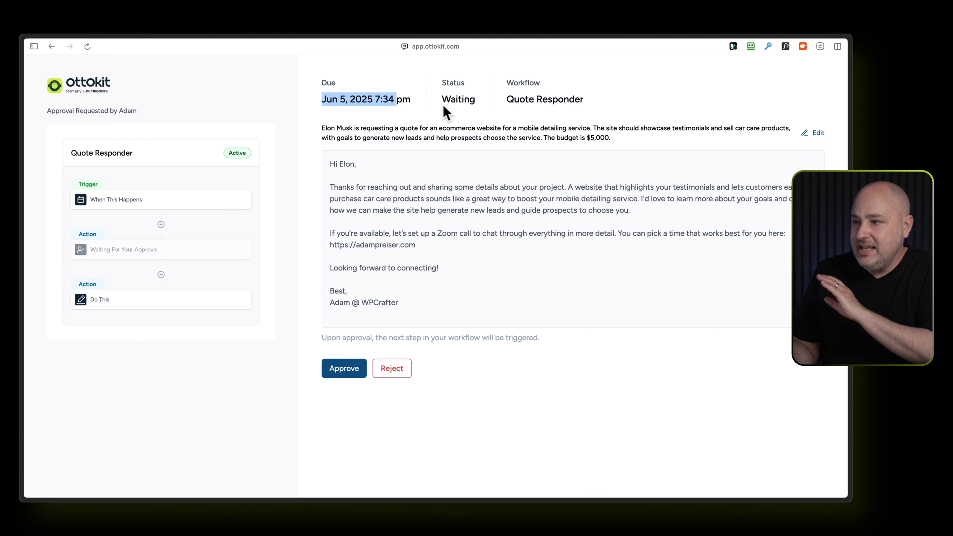
drag(322, 128, 618, 136)
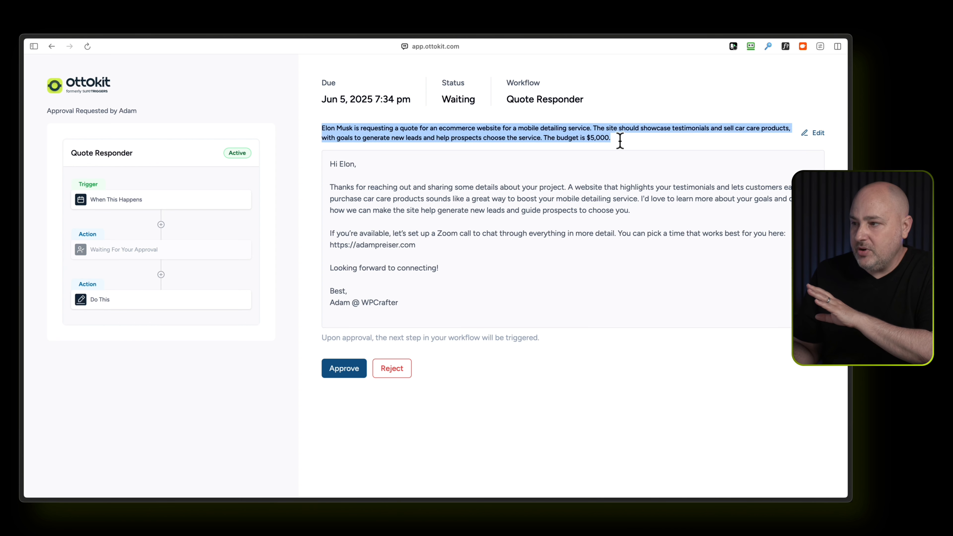
click(622, 149)
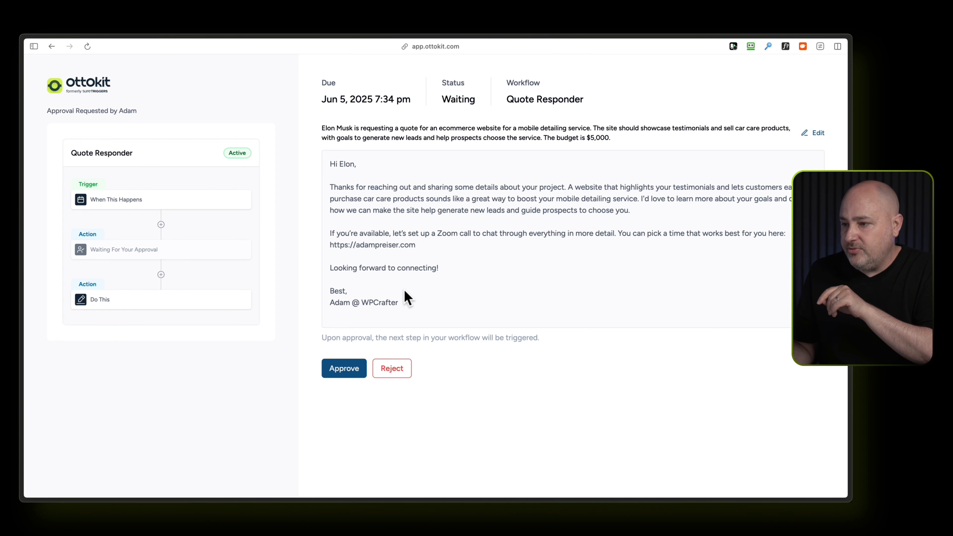
triple_click(397, 301)
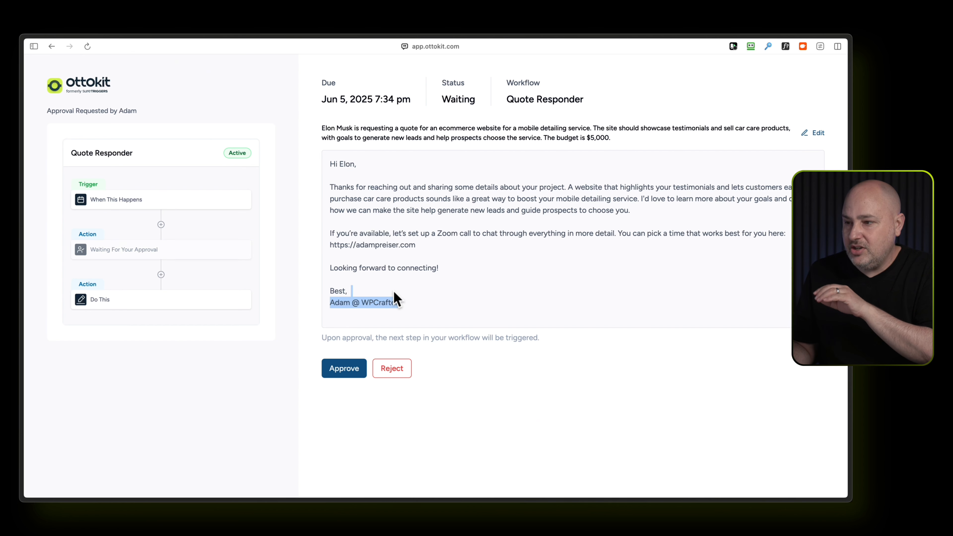
click(393, 290)
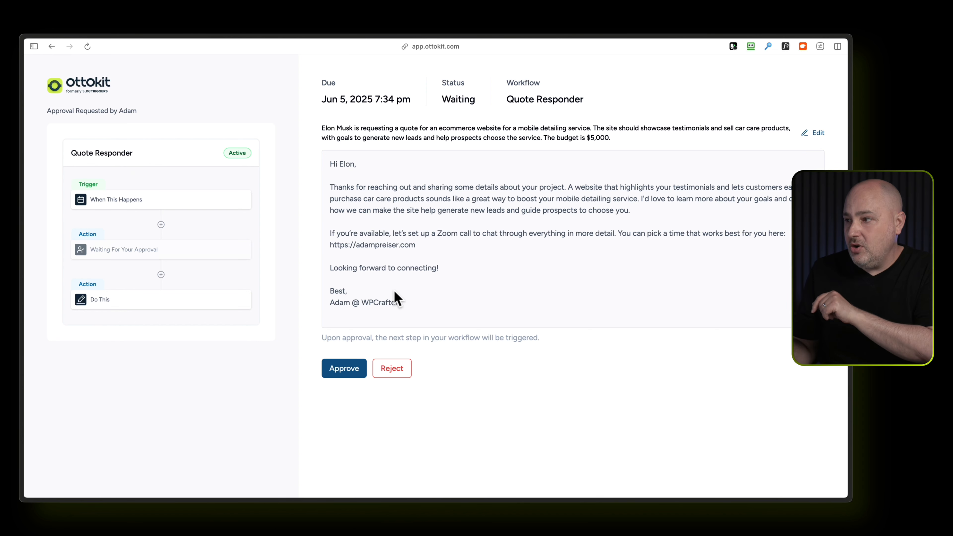
Open the drafted reply for editing, save it as is, approve the request and check its status
click(813, 132)
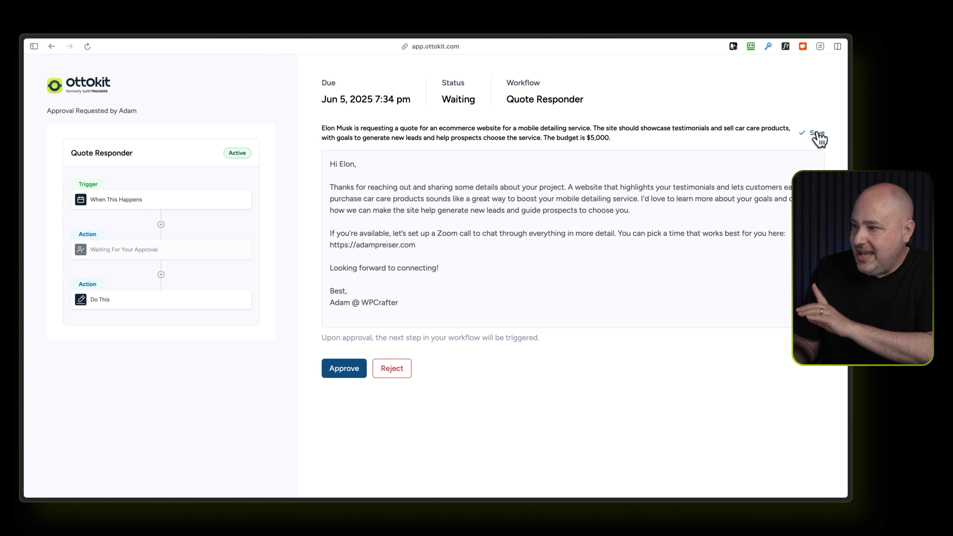
click(477, 269)
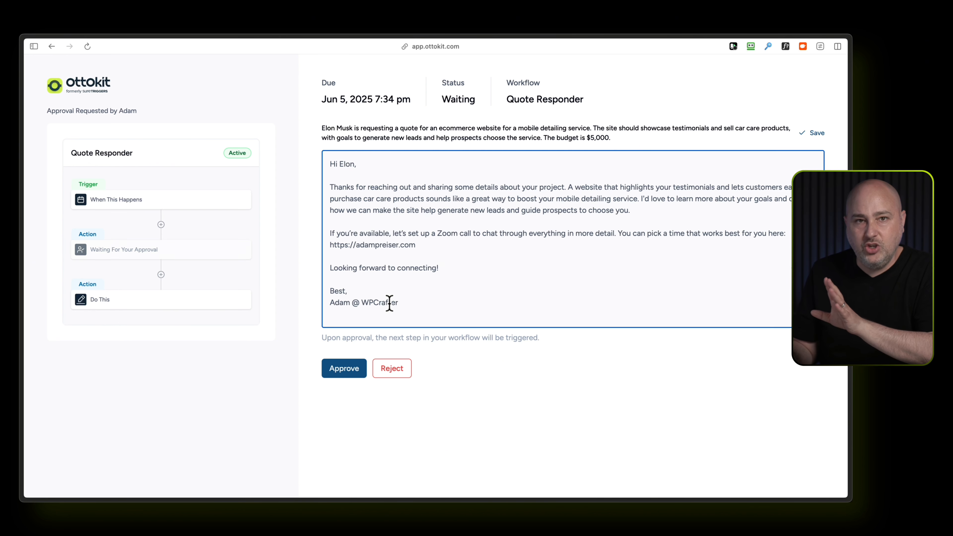
click(813, 133)
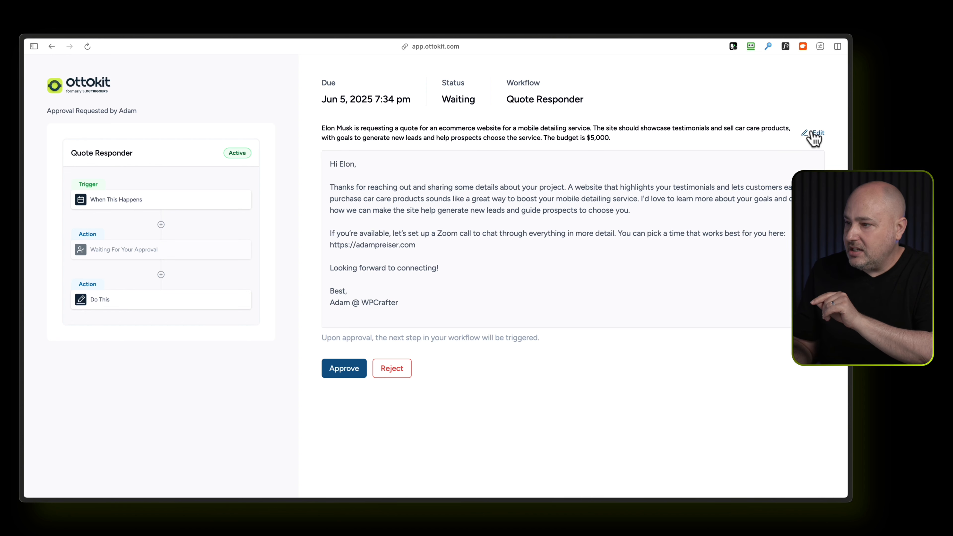
click(339, 370)
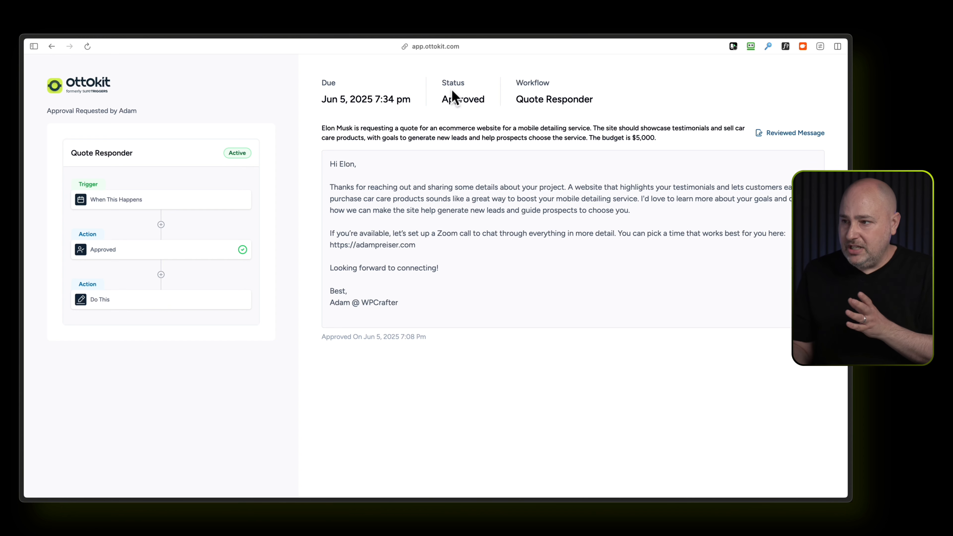
double_click(453, 98)
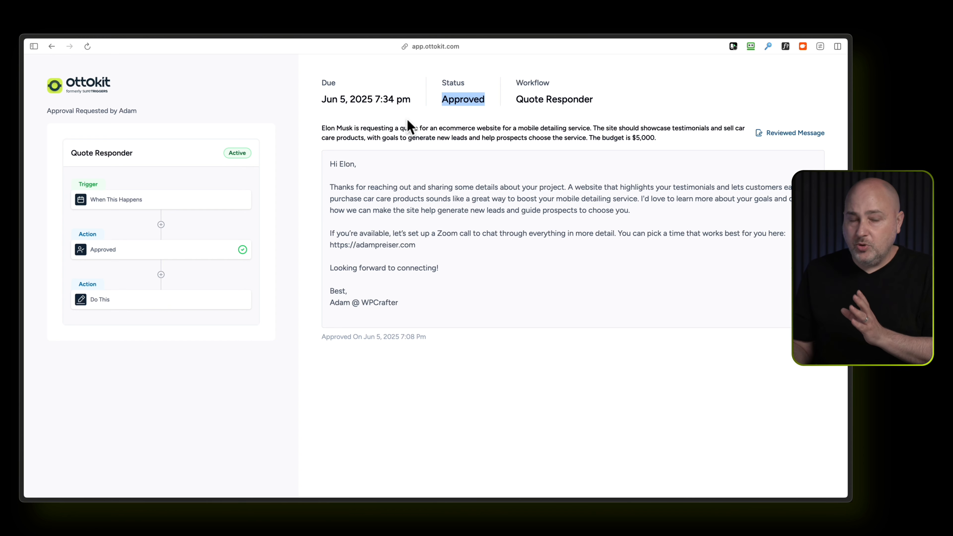
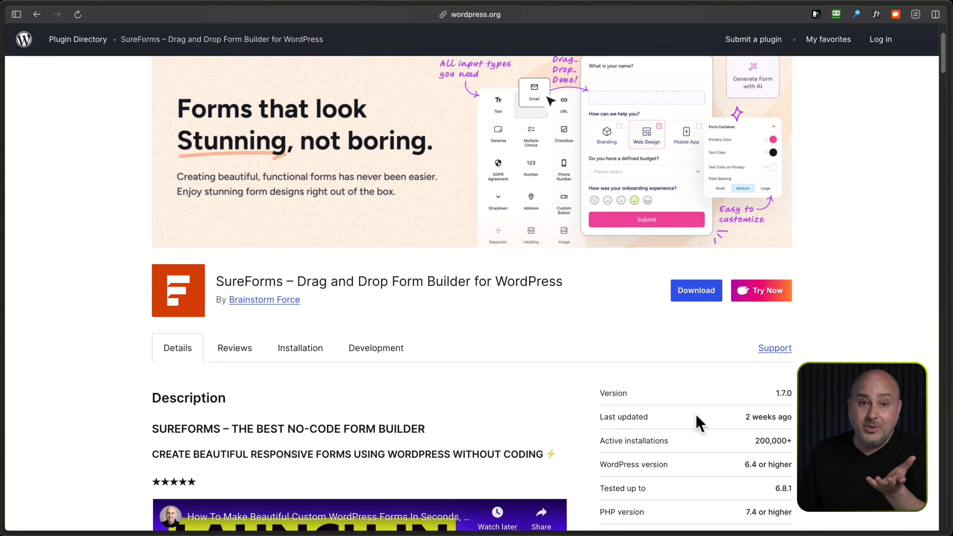
scroll(529, 387, up, 3)
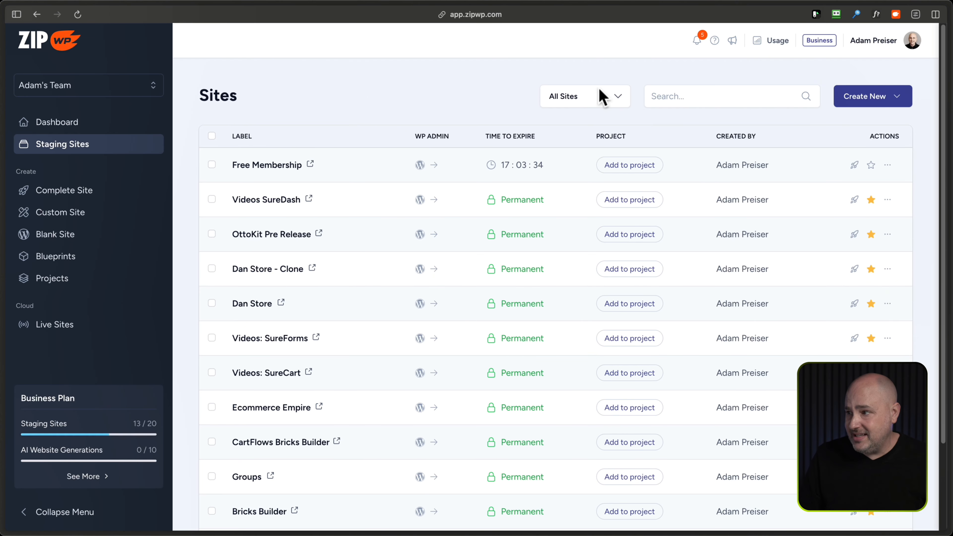
Create a new website in ZipWP named Clean My Ride for Car Dealers in English and continue to the description
click(870, 98)
click(820, 165)
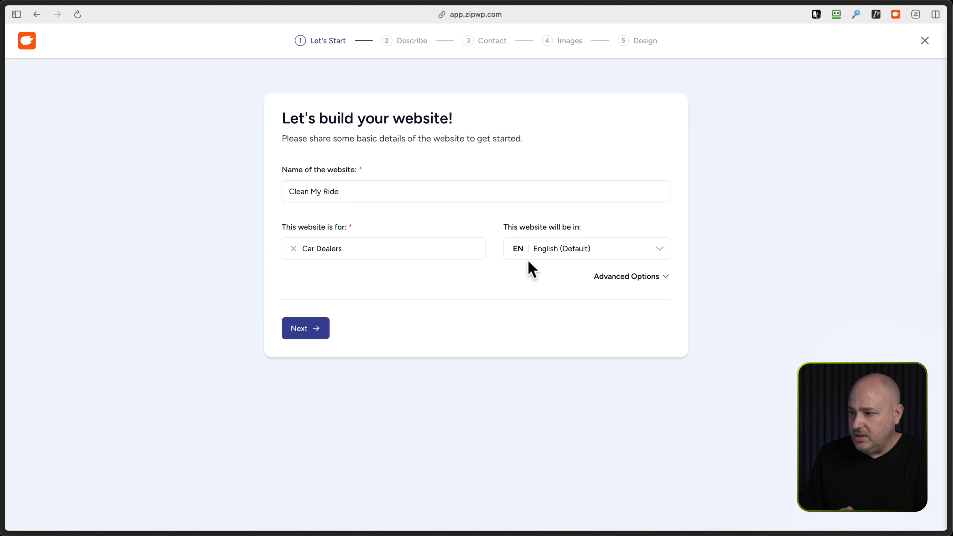
click(300, 330)
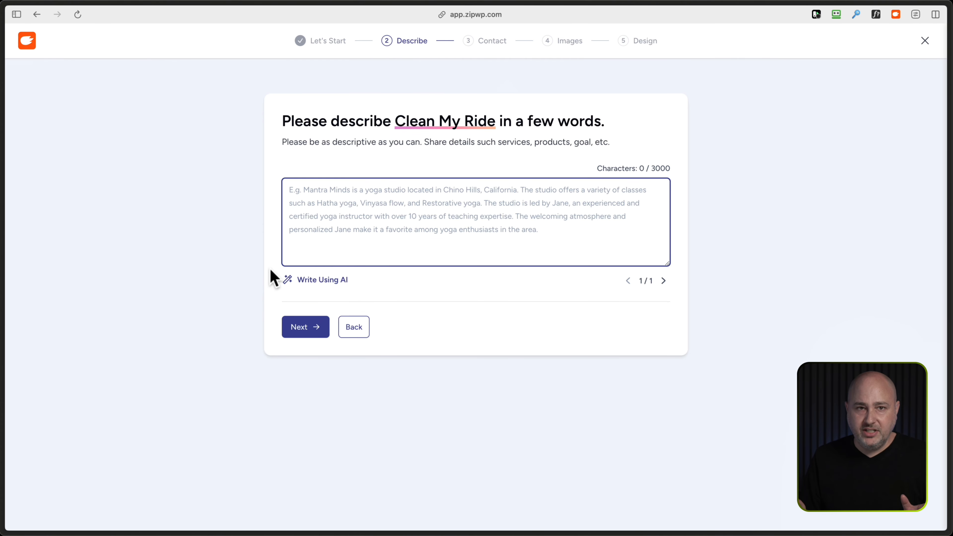
Describe Clean My Ride as an affordable mobile auto detailer in Dallas Texas with 15 years' experience on luxury cars, and improve the description using AI
text(We are a mobile auto detailer in Dallas Texas. We have been detailing cars for 15 years. We come to your home or business. We have affordable prices. We mostly work on luxury cars.)
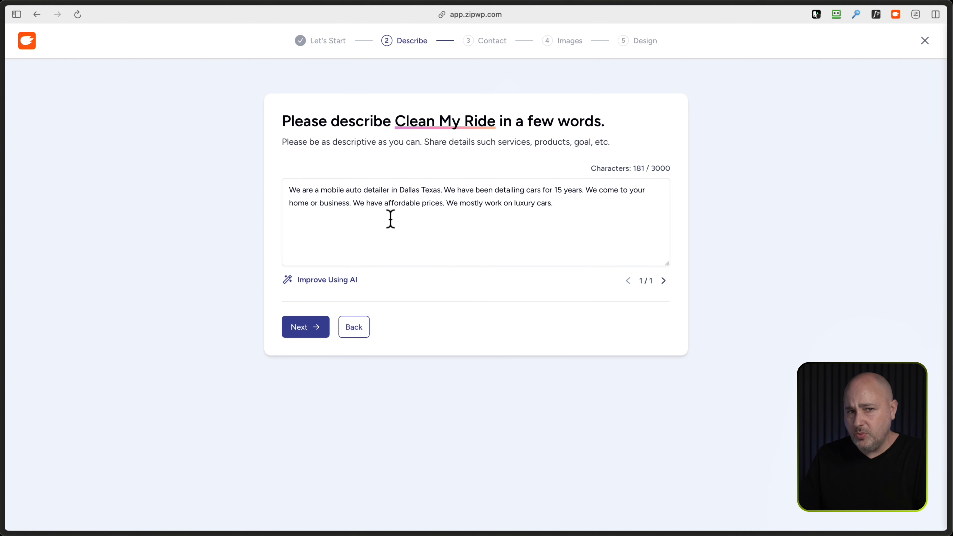
click(318, 281)
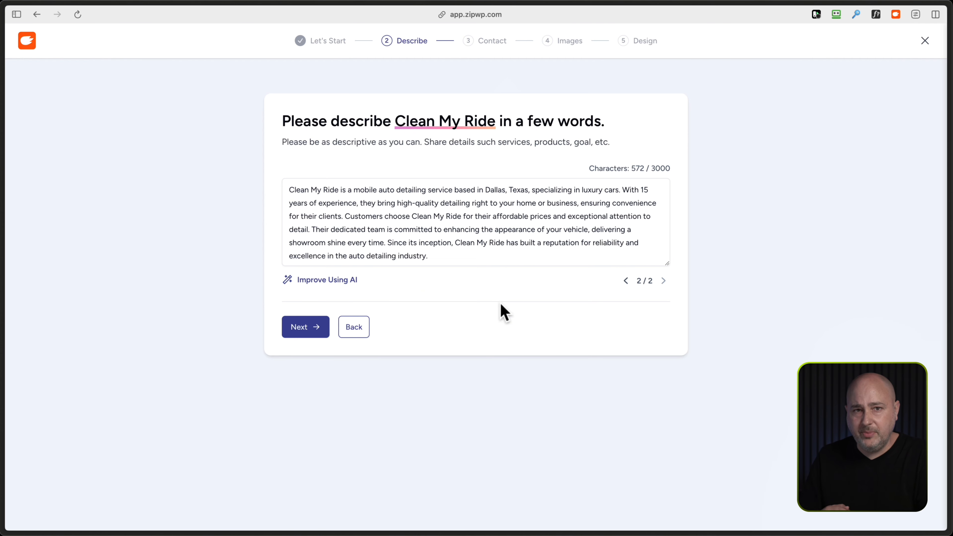
click(308, 331)
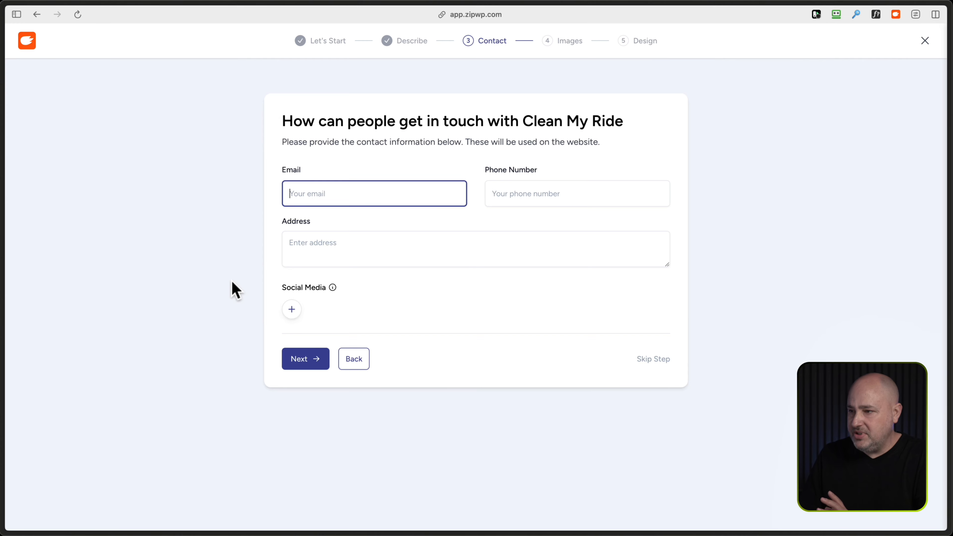
Skip the contact information and image selection stages to reach the design choices
click(653, 359)
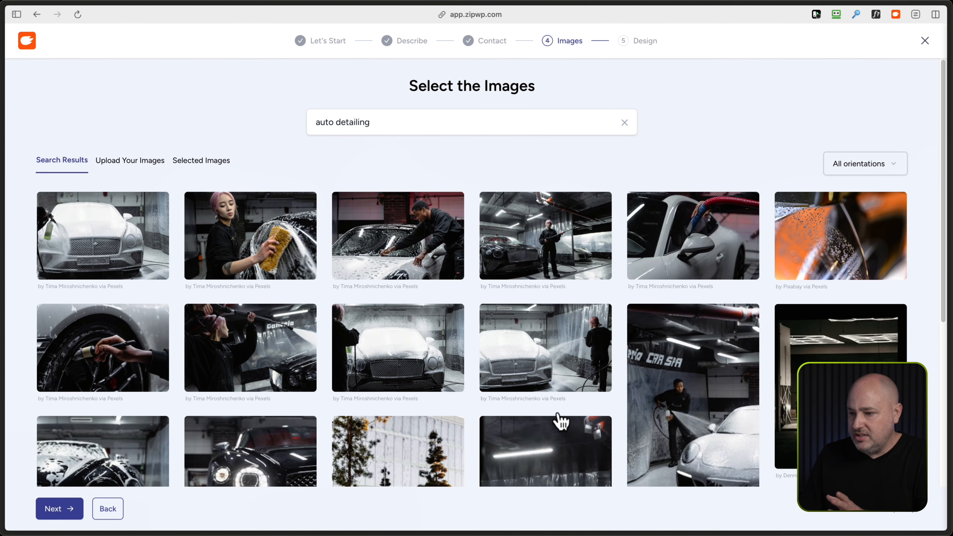
click(882, 516)
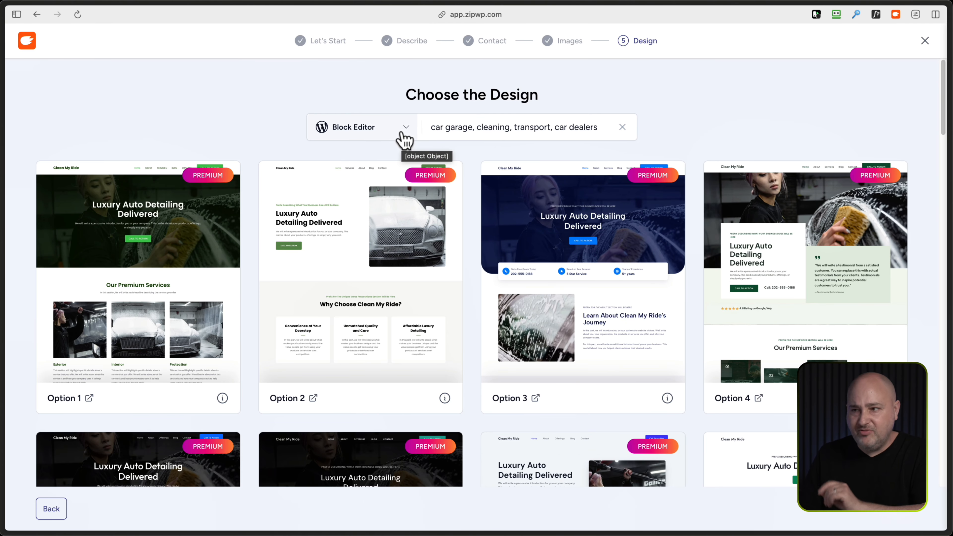
Check the available editor types, keep Block Editor, and select the Luxury Auto Detailing design with the sponge-wash hero photo and coral button
click(400, 133)
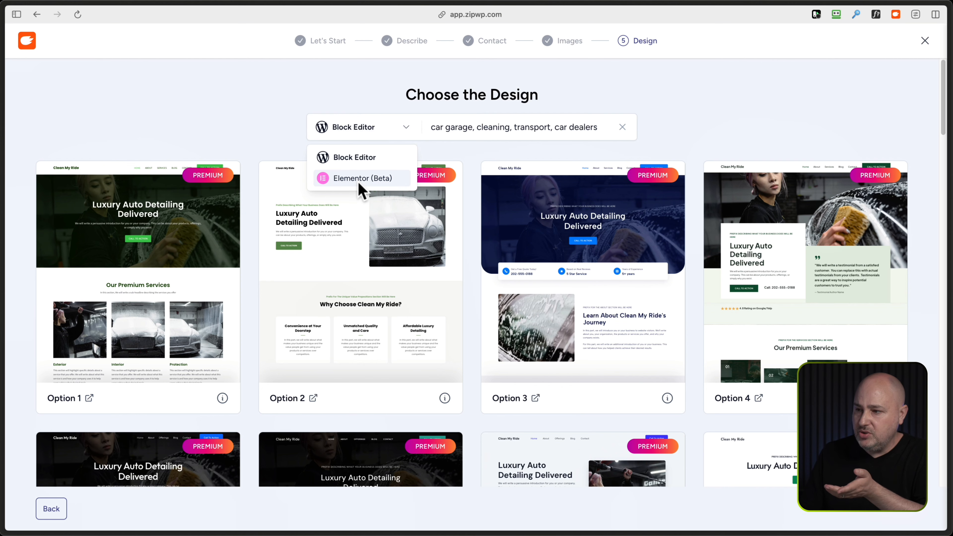
click(223, 113)
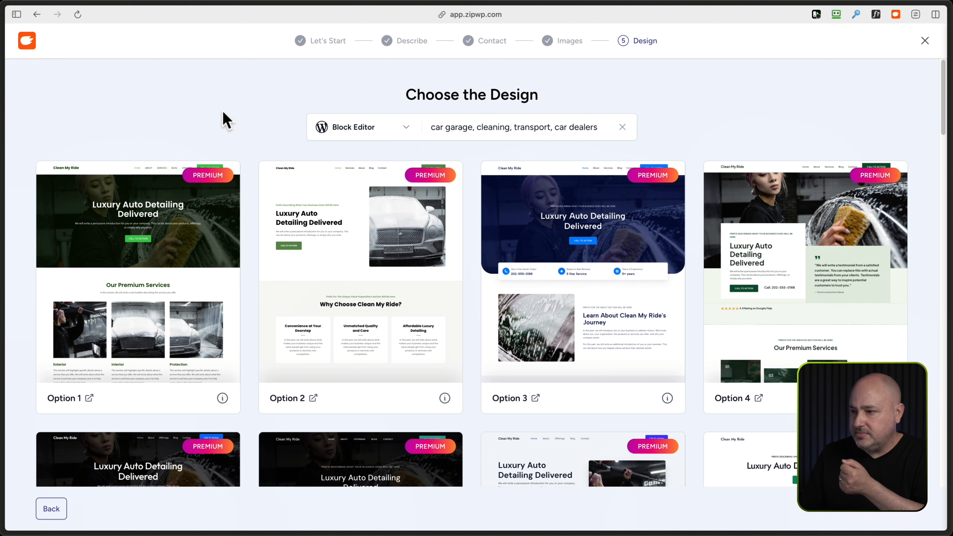
scroll(355, 257, down, 15)
click(355, 257)
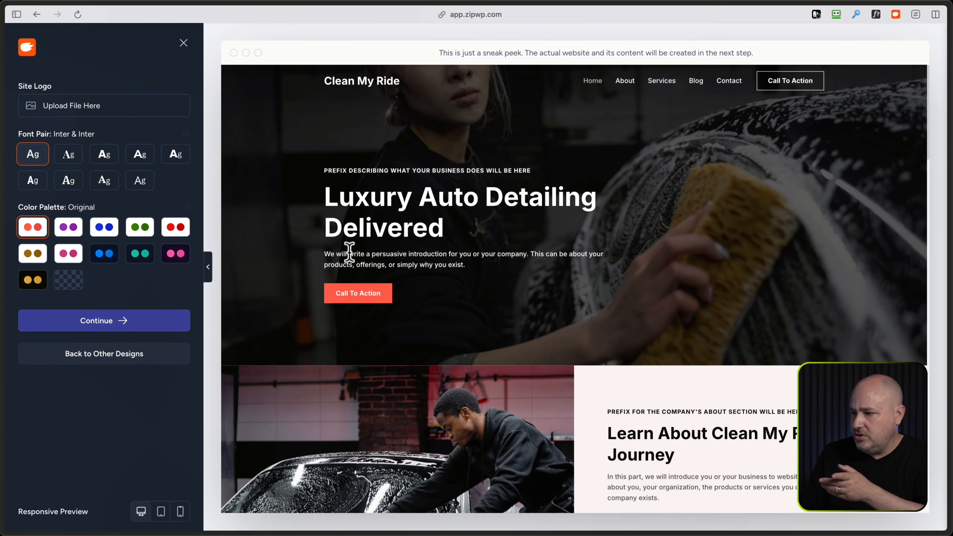
scroll(353, 249, down, 10)
scroll(353, 249, up, 10)
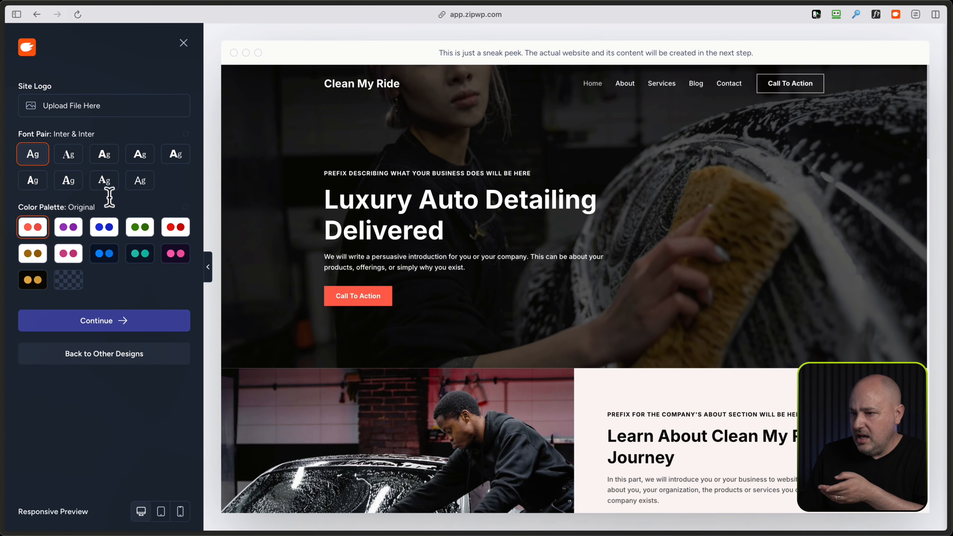
Compare the dark palettes, apply Style 7 with blue accents, and review the page preview
click(104, 255)
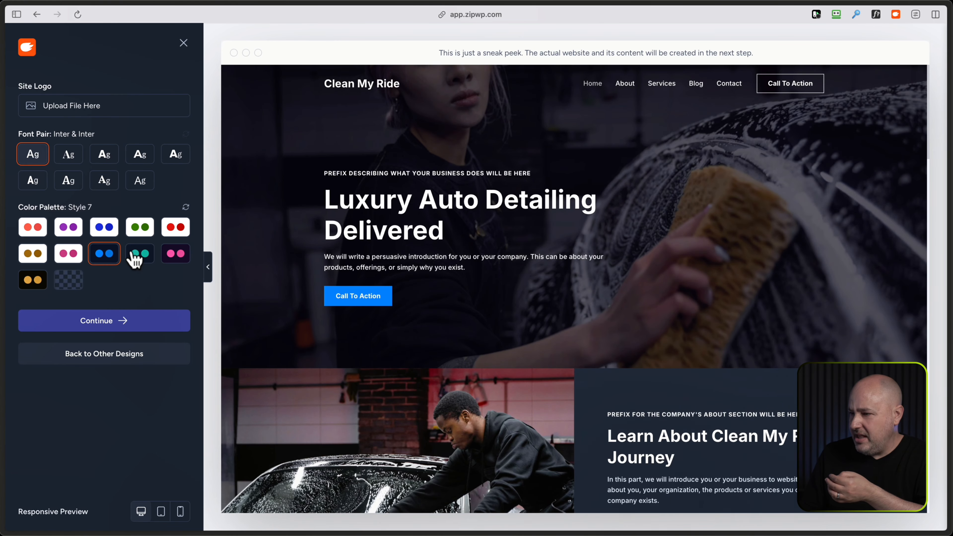
click(138, 255)
click(100, 255)
scroll(336, 243, down, 10)
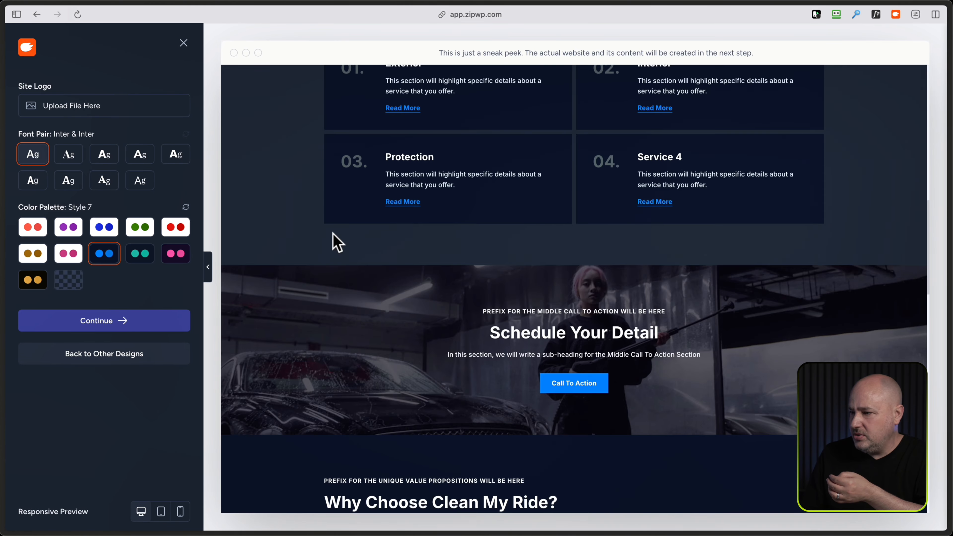
scroll(335, 241, down, 5)
scroll(334, 240, up, 15)
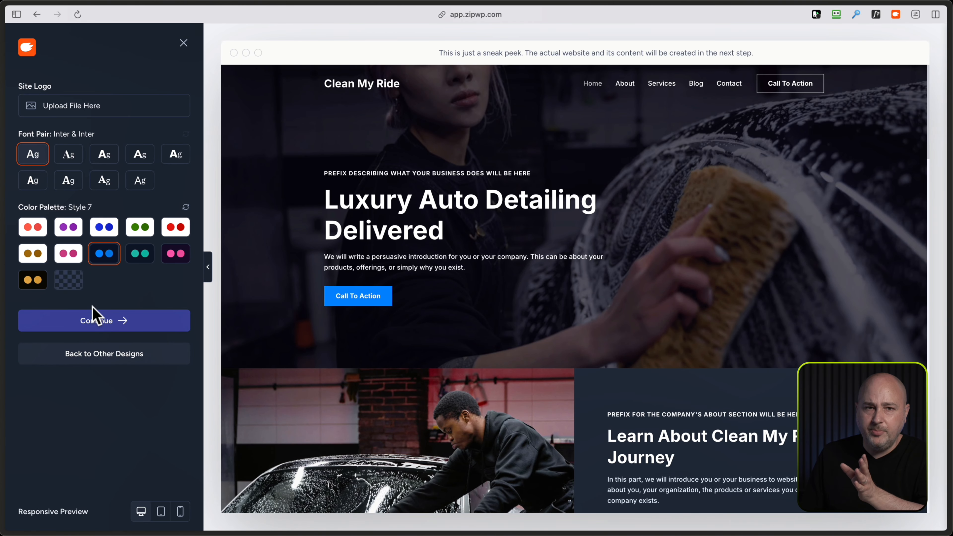
Continue to the feature selection, add Appointment & Bookings, and start building the website
click(99, 322)
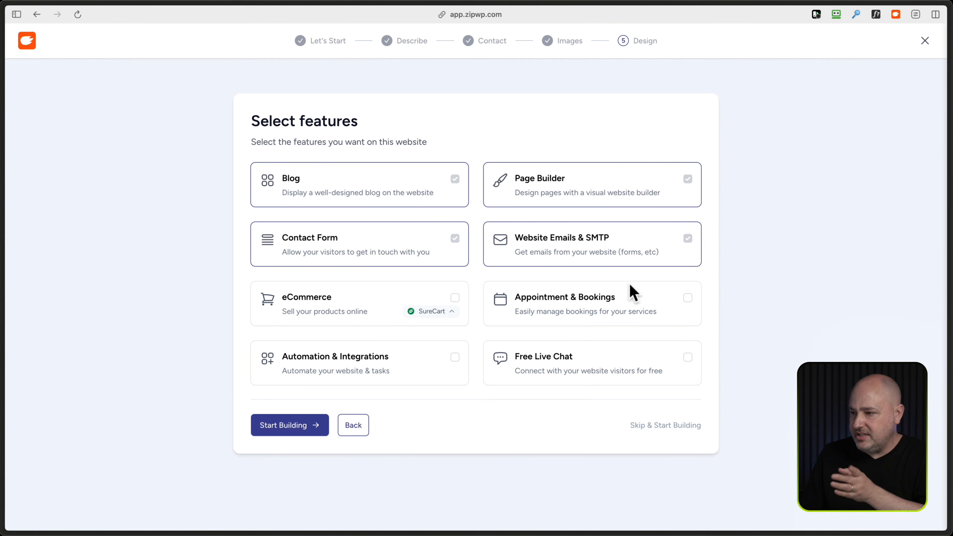
click(688, 299)
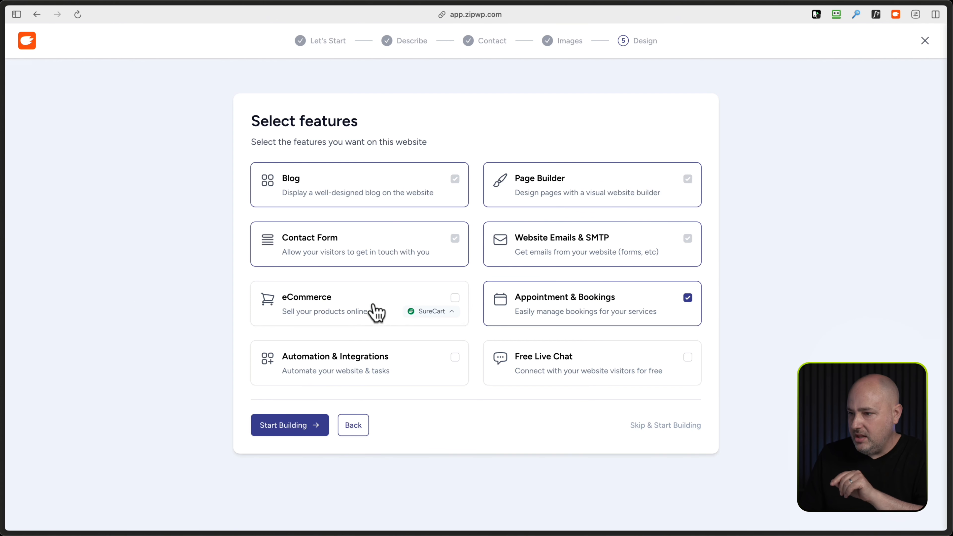
click(291, 433)
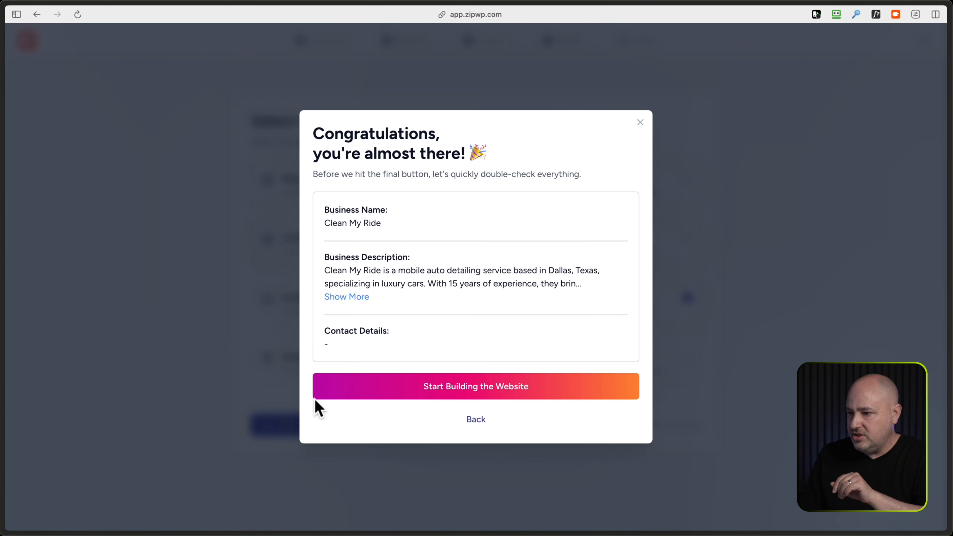
click(465, 388)
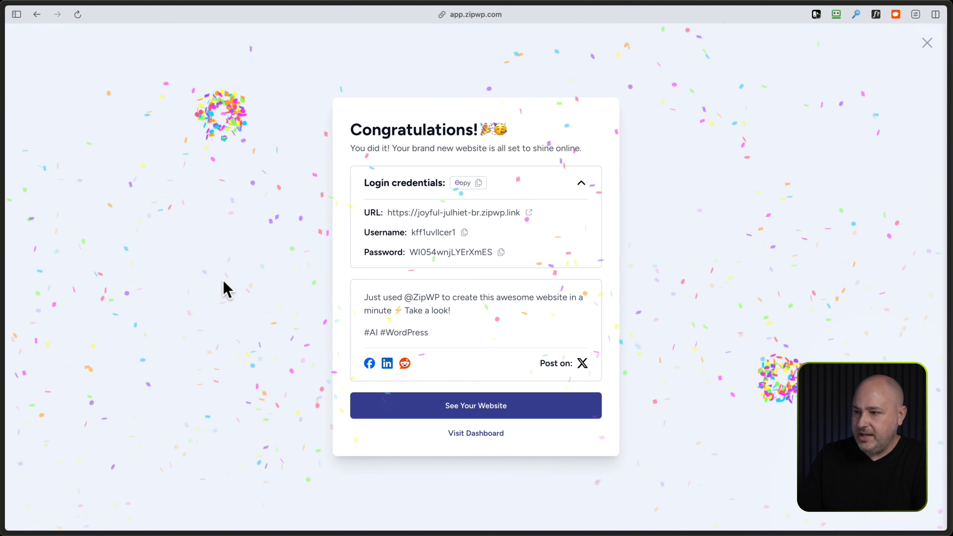
Open the new Clean My Ride website and review its homepage sections down to the customer testimonials
click(470, 409)
click(874, 42)
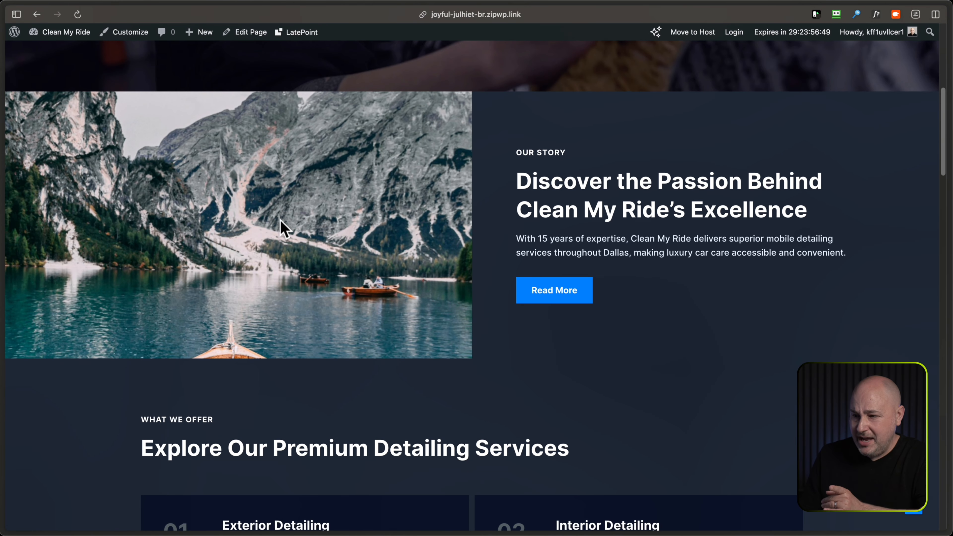
scroll(280, 220, down, 5)
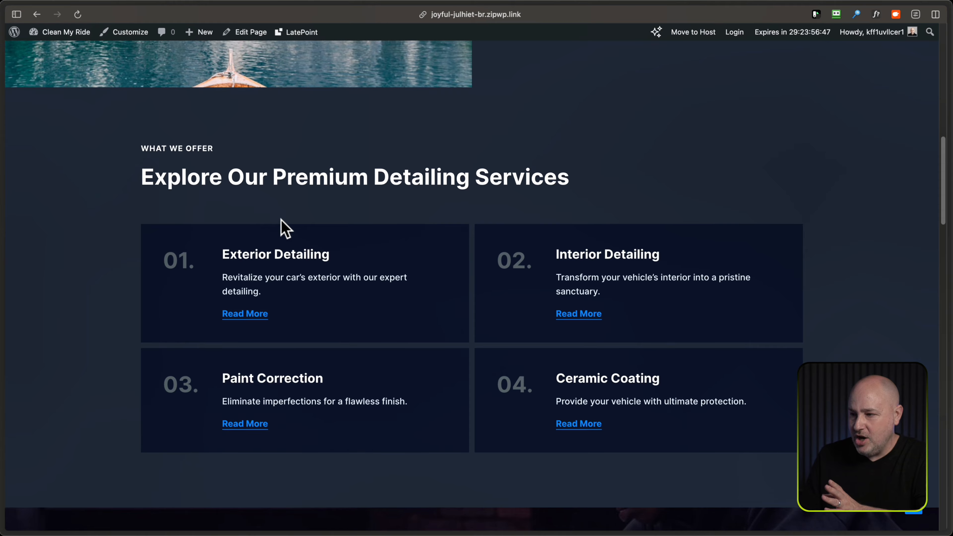
scroll(281, 219, down, 20)
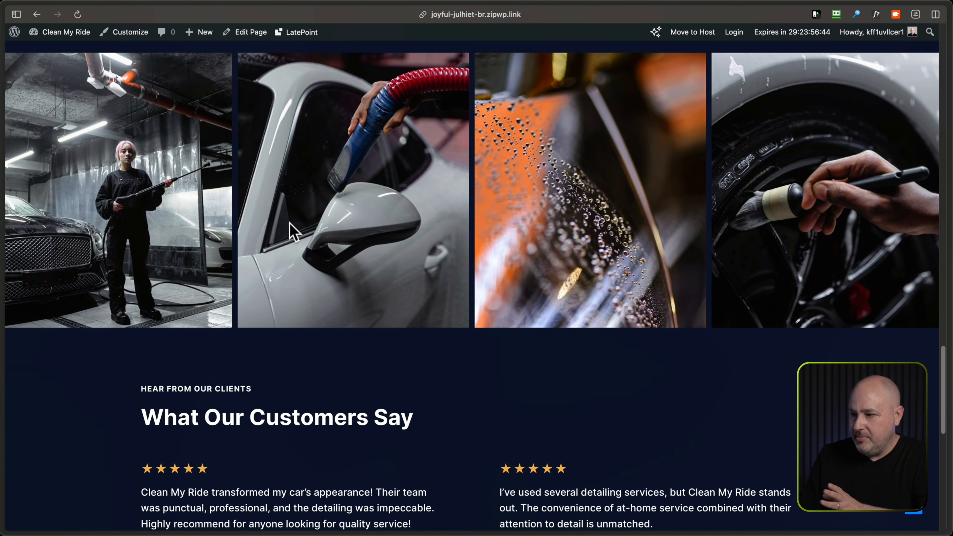
scroll(292, 230, down, 10)
key(super+Up)
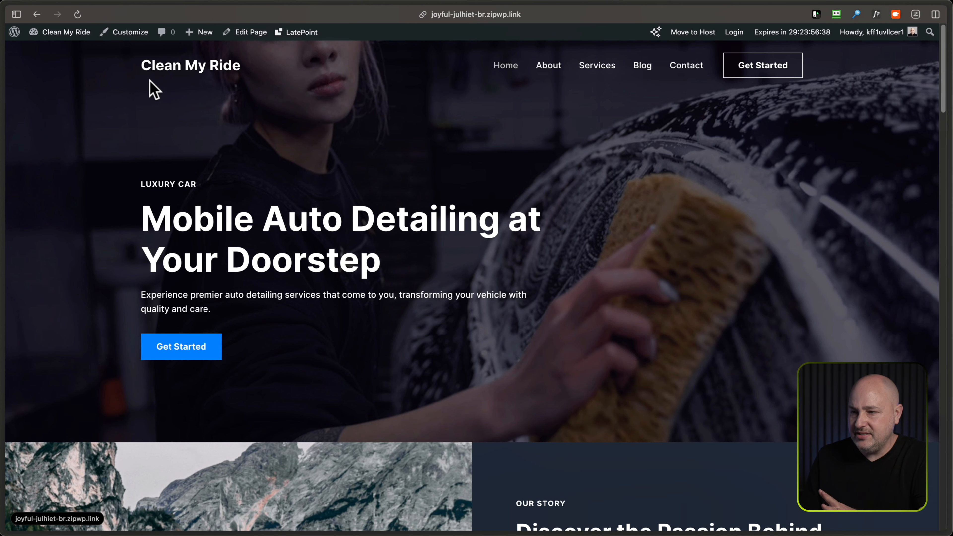
Open the site's WordPress dashboard and start a new SureForms form built with AI
click(66, 52)
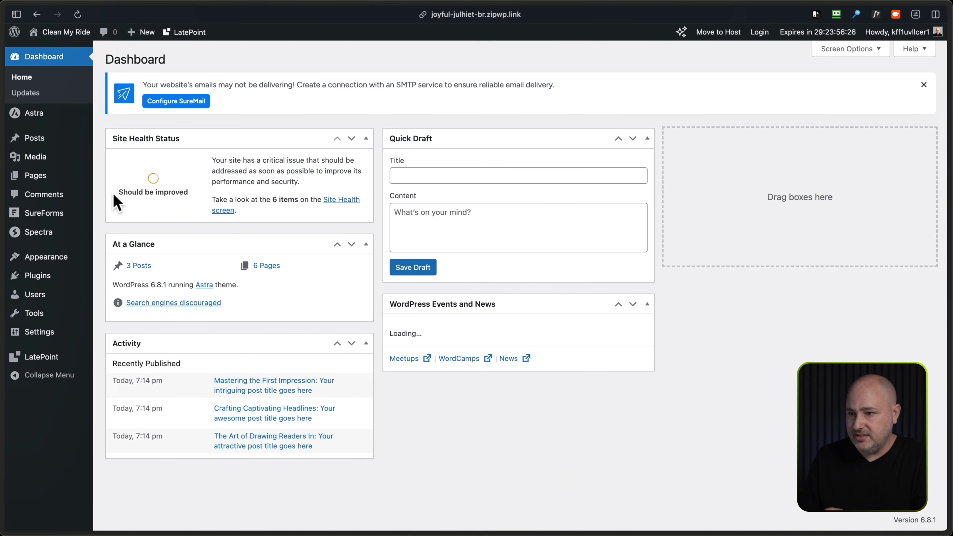
mouse_move(68, 216)
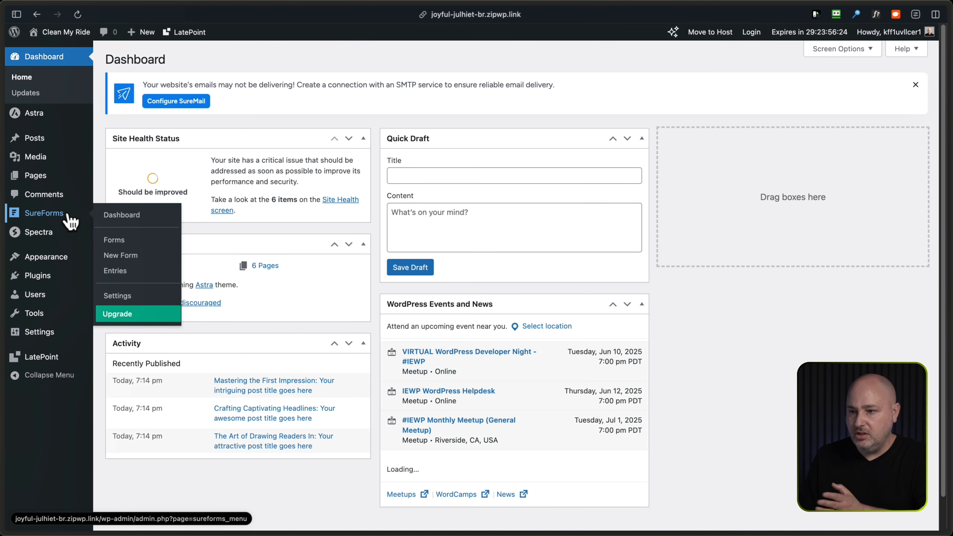
mouse_move(49, 281)
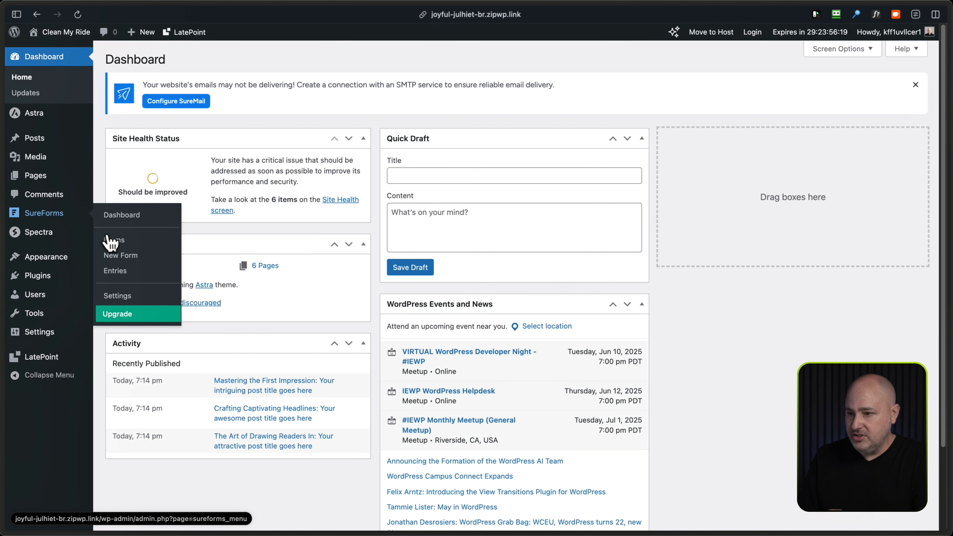
click(129, 257)
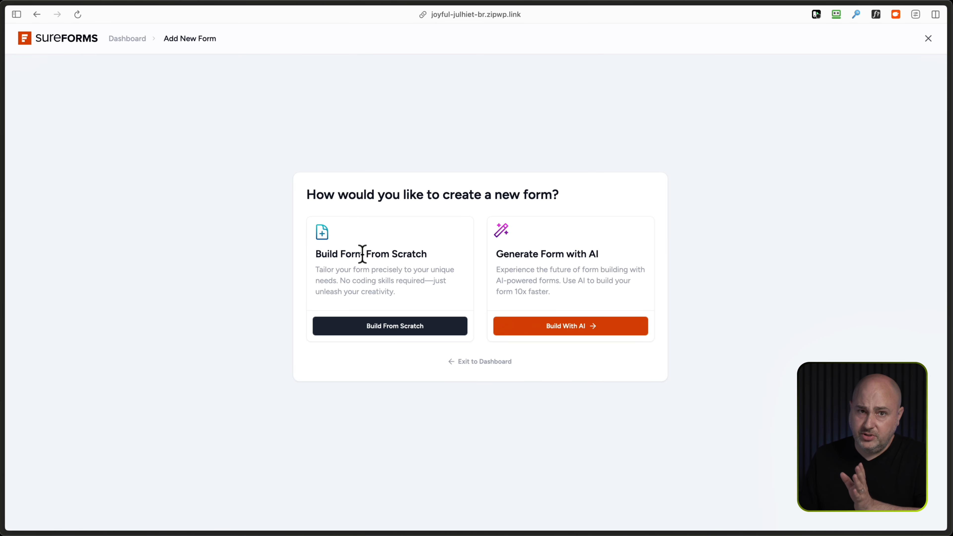
click(562, 330)
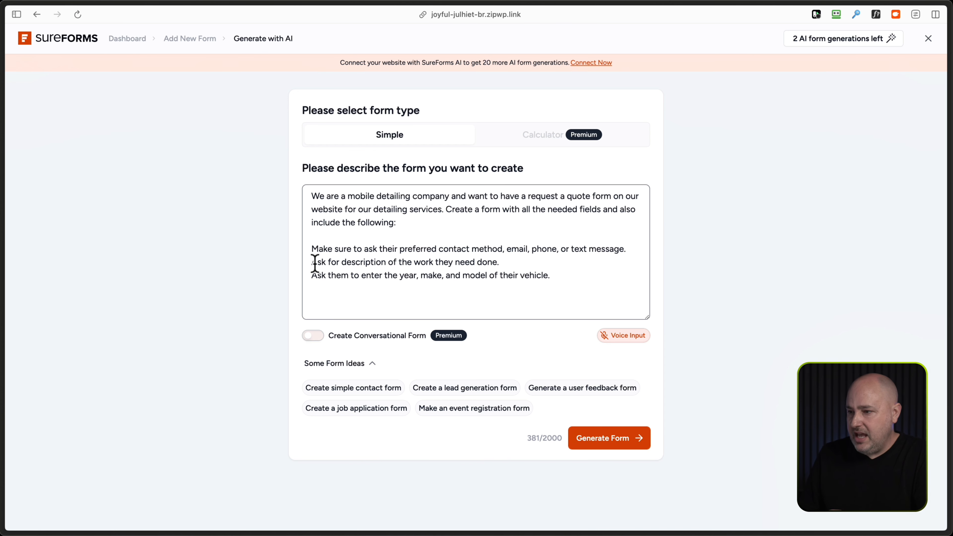
Generate a simple mobile detailing quote form from a prompt covering preferred contact method, work description, and vehicle year, make and model
drag(311, 262, 503, 264)
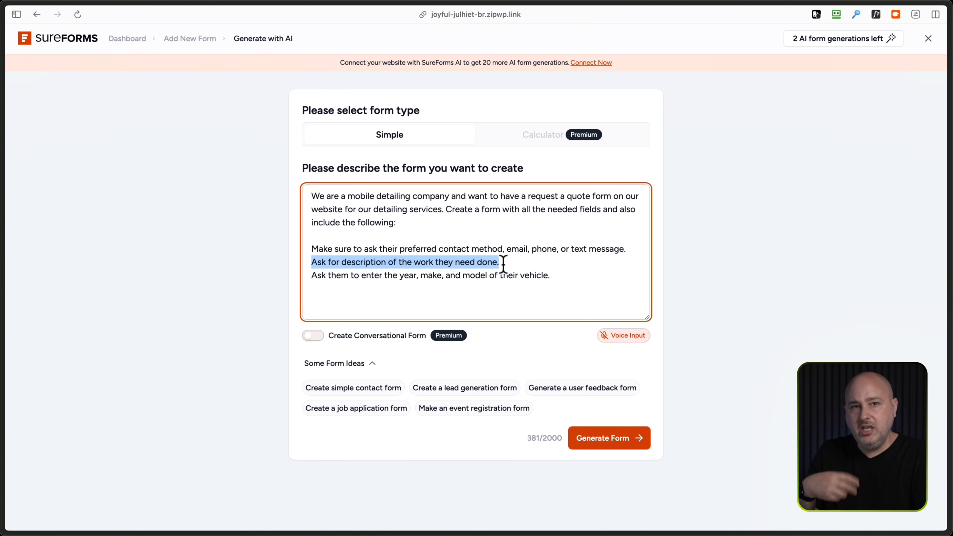
drag(312, 275, 563, 278)
click(563, 279)
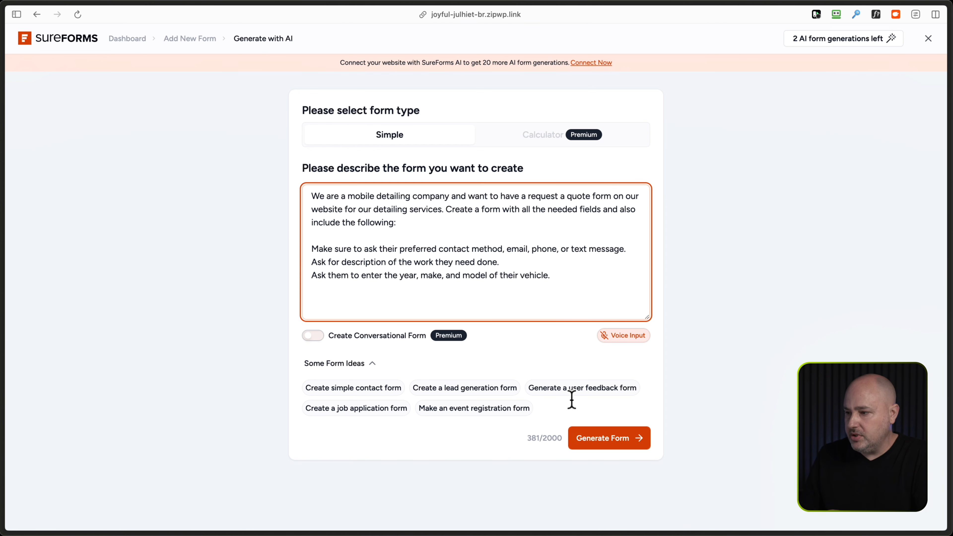
click(616, 442)
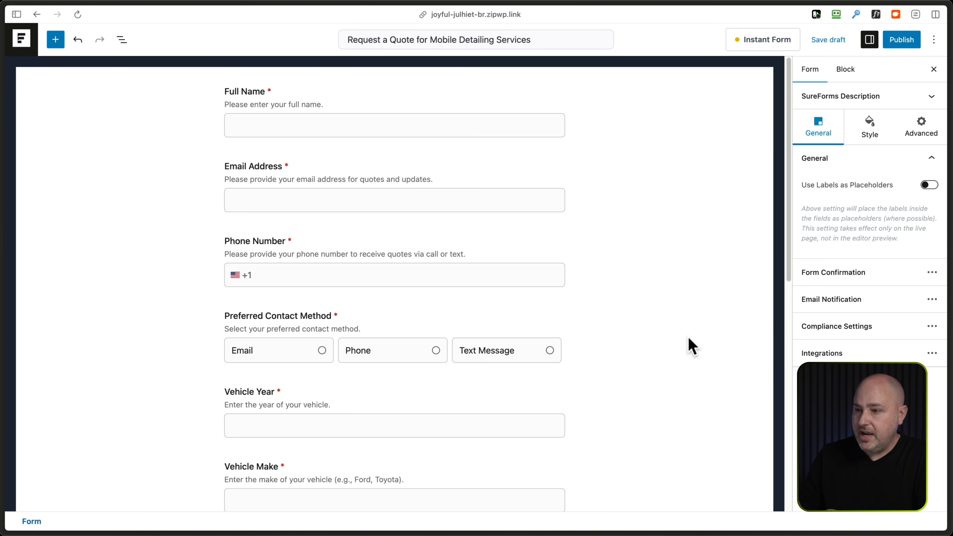
Review the generated form fields and delete the redundant Submit text field above the submit button
scroll(551, 263, down, 5)
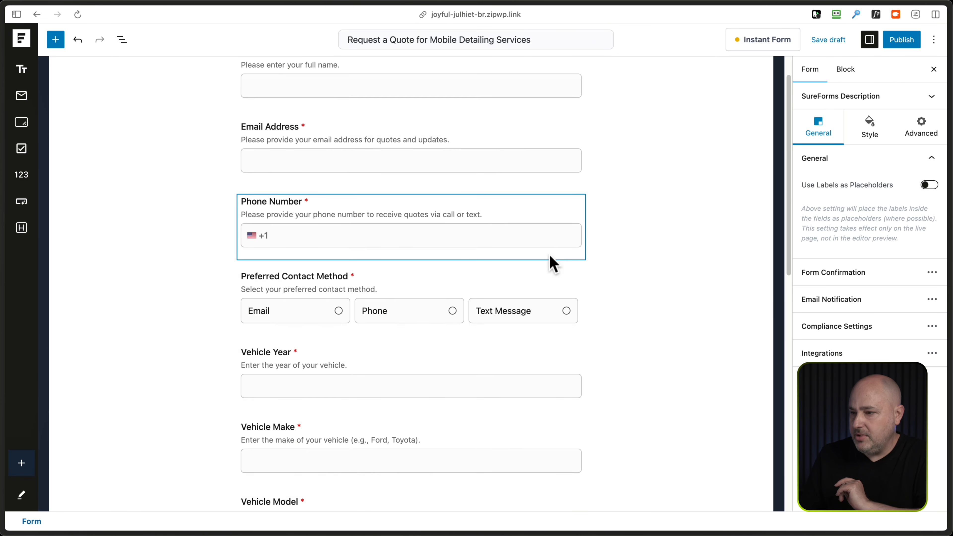
scroll(416, 267, down, 8)
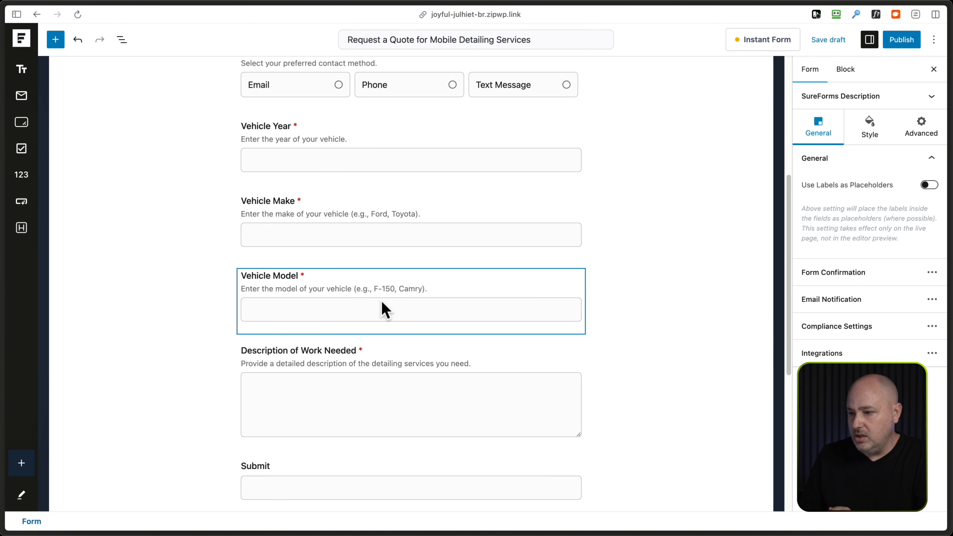
scroll(400, 376, down, 8)
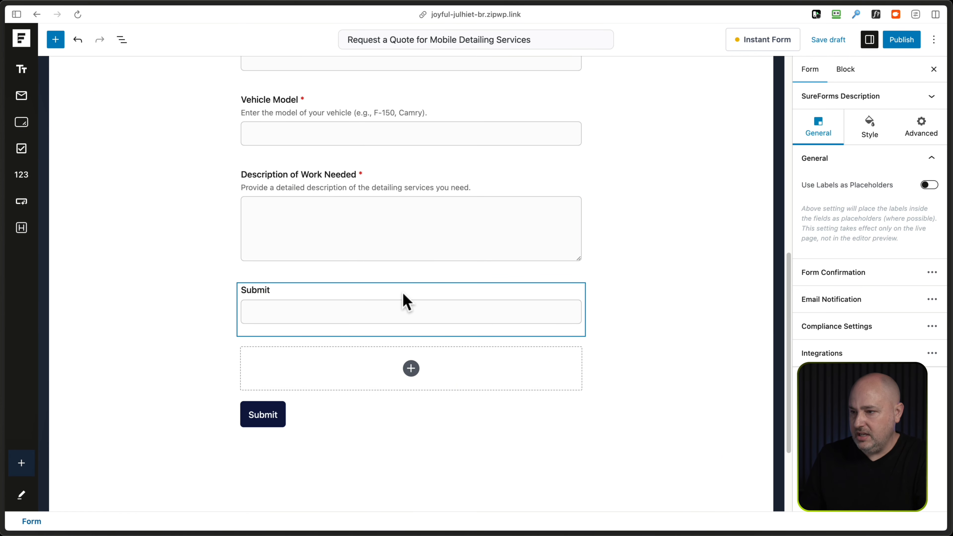
click(406, 302)
click(471, 266)
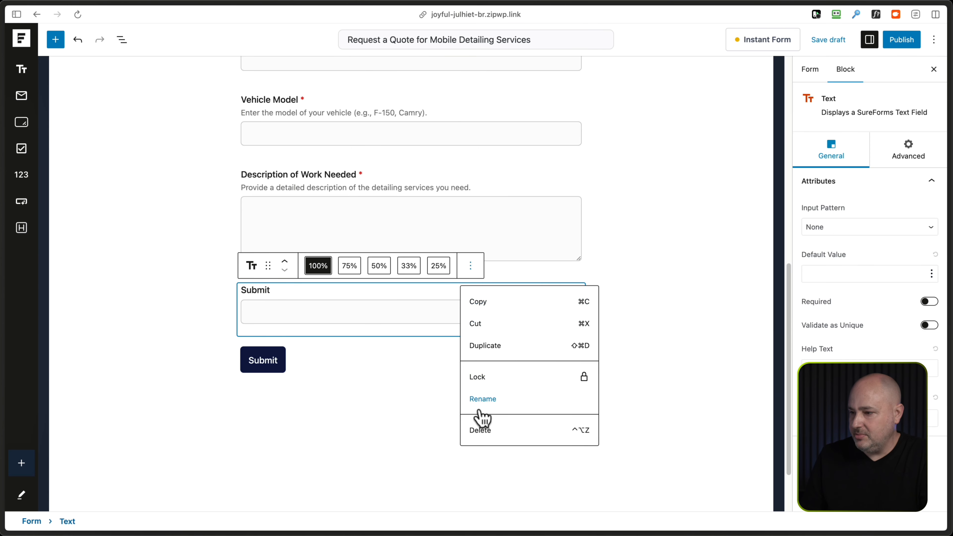
click(499, 430)
scroll(398, 337, up, 10)
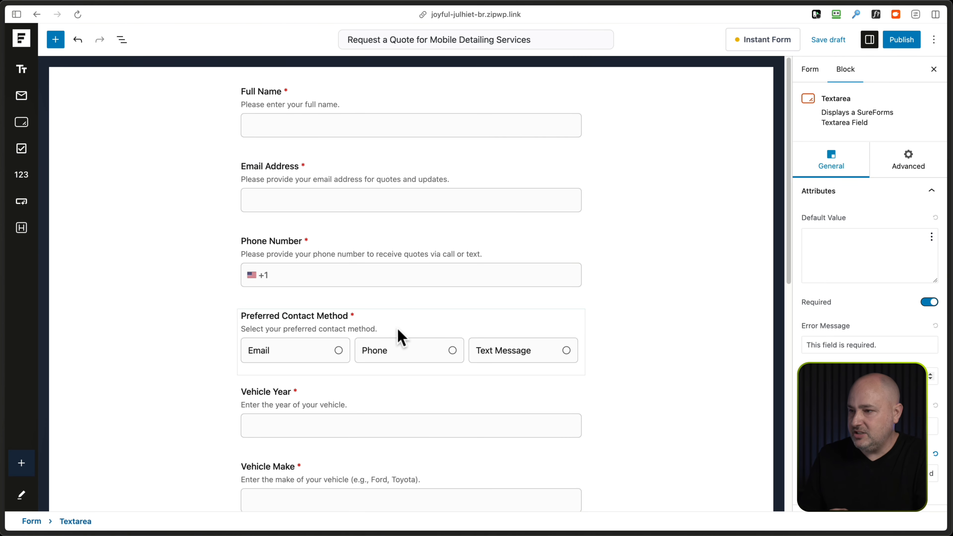
click(629, 187)
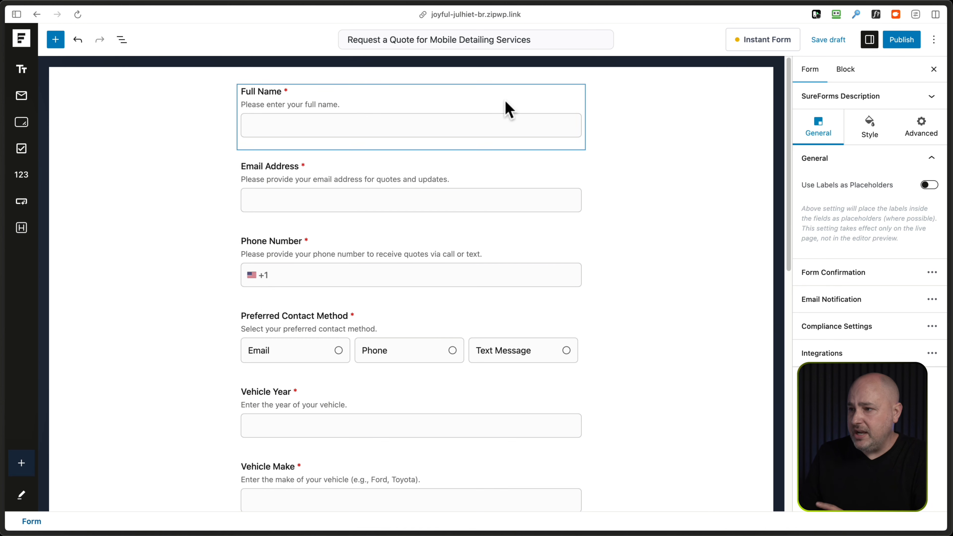
Rename the form as Mobile Detailing Quote
triple_click(408, 39)
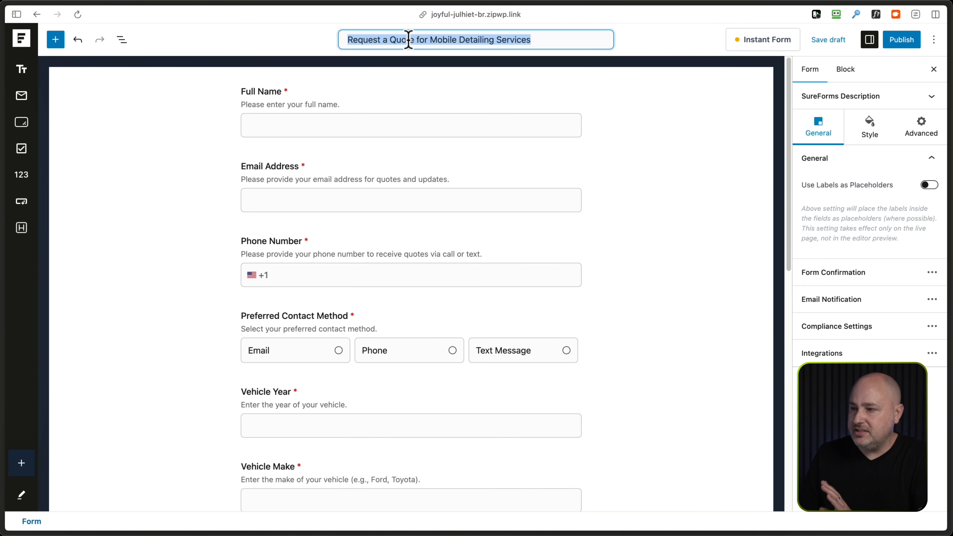
text(Mobile Detailing Quote)
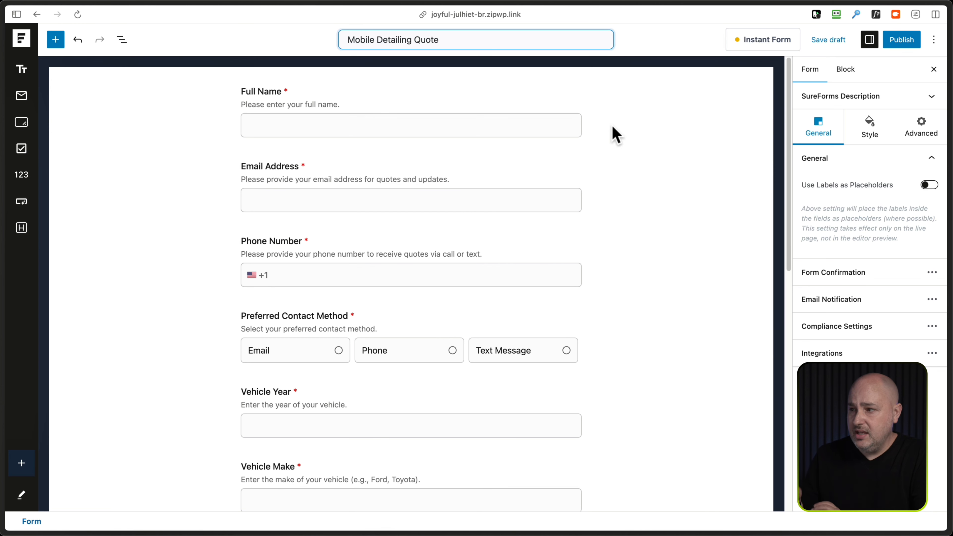
key(ctrl+s)
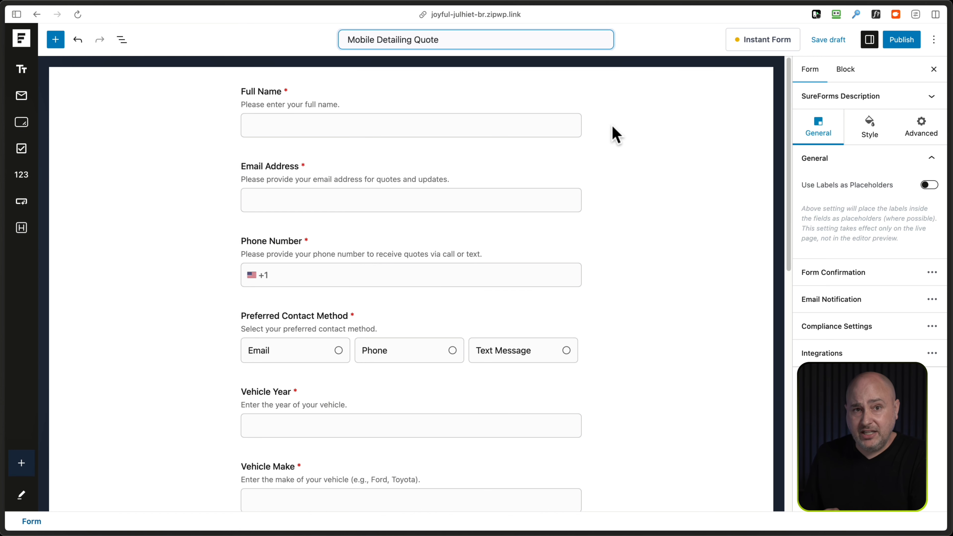
Enable Instant Form for the quote form and look through its layout settings down to the form URL
click(769, 47)
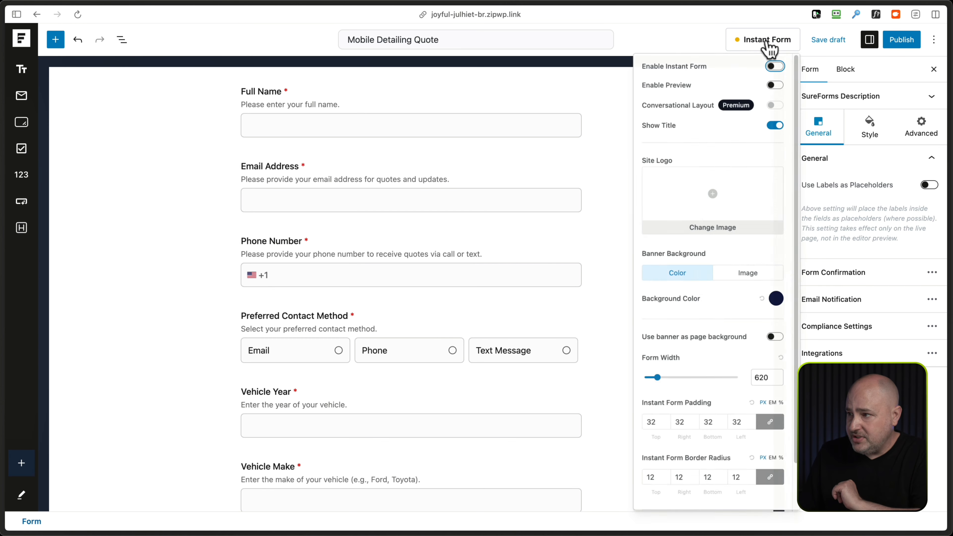
click(773, 69)
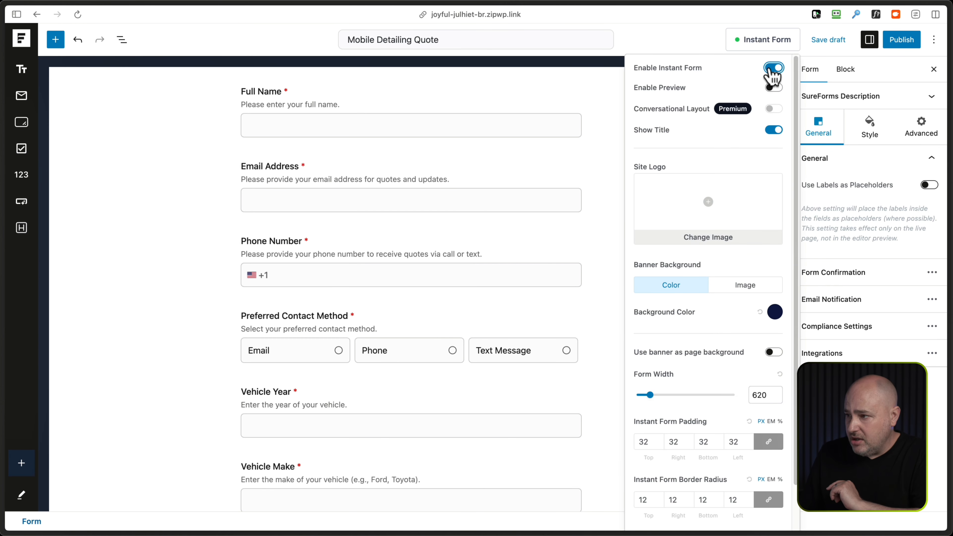
scroll(699, 259, down, 3)
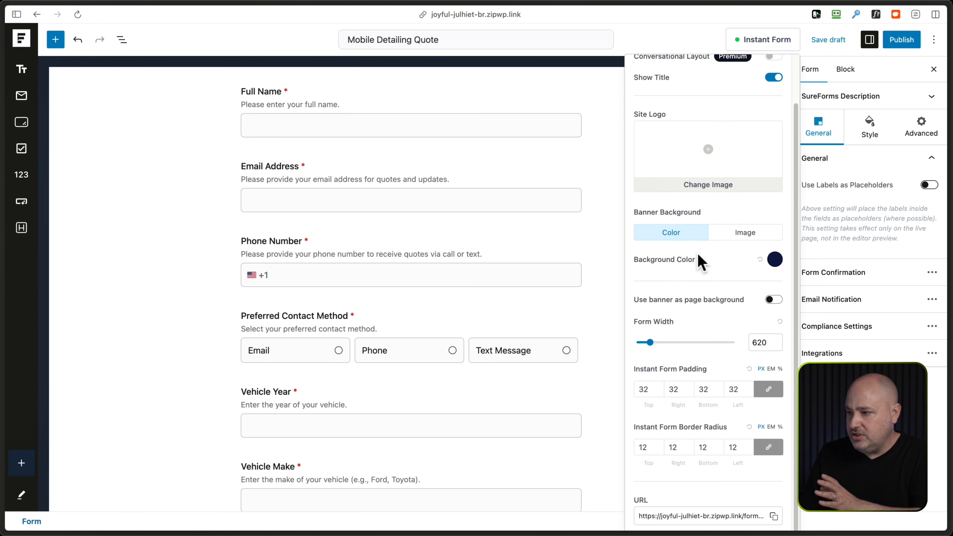
Set the instant form's width to 800 and publish the Mobile Detailing Quote form
click(760, 346)
drag(761, 347, 755, 343)
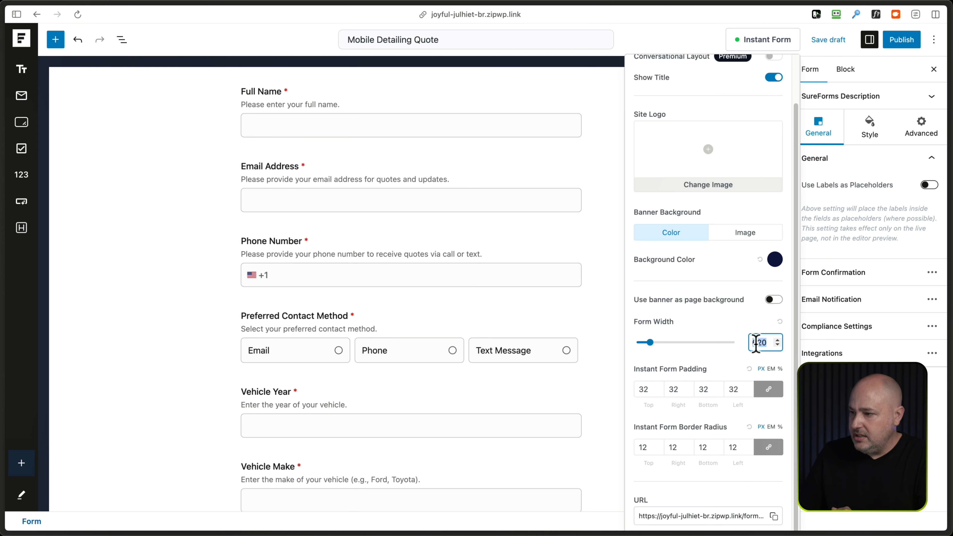
text(800)
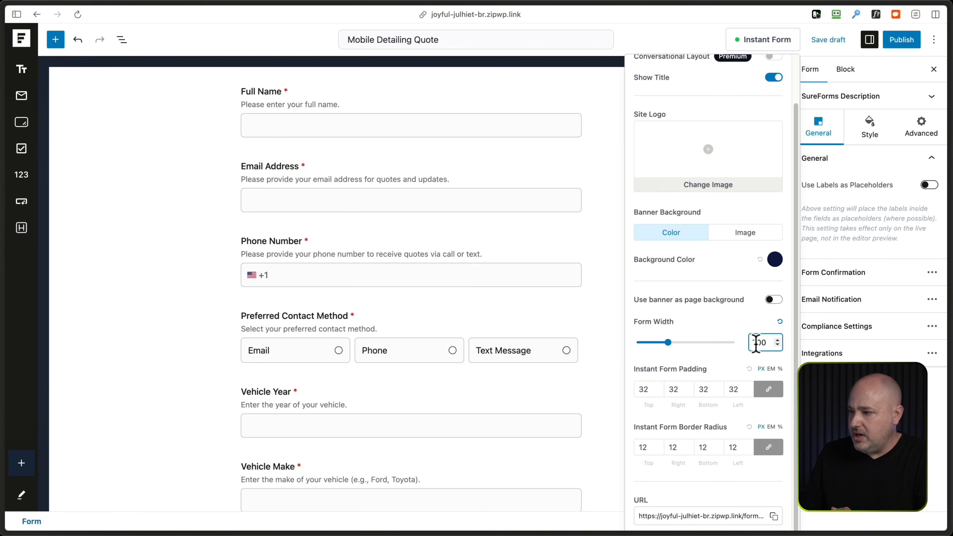
click(771, 44)
click(896, 45)
click(896, 44)
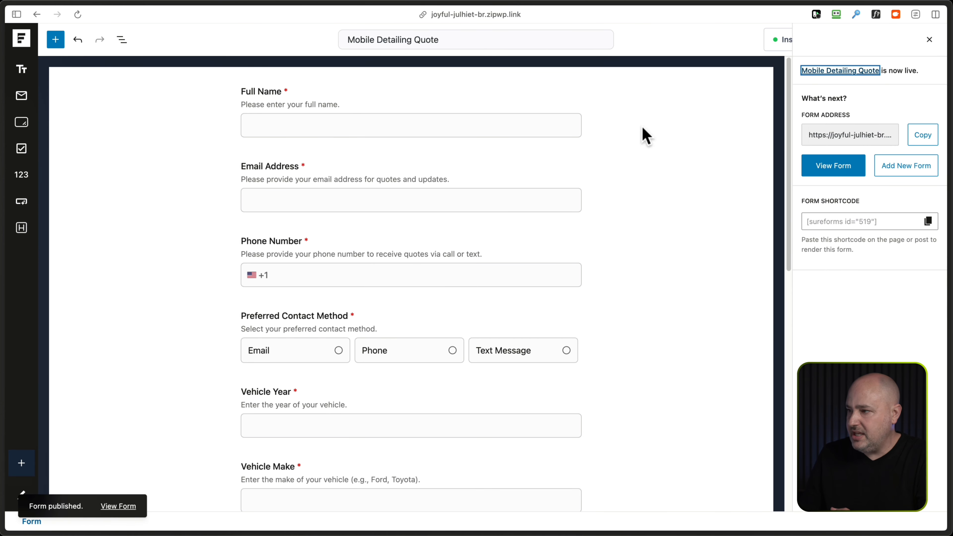
View the published Mobile Detailing Quote form and look through its fields from start to end
click(118, 506)
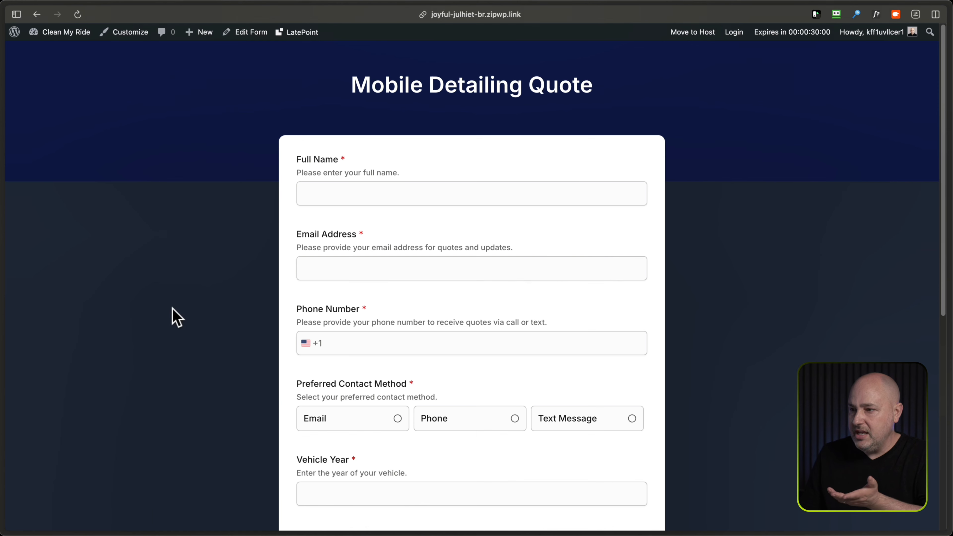
scroll(173, 308, down, 1)
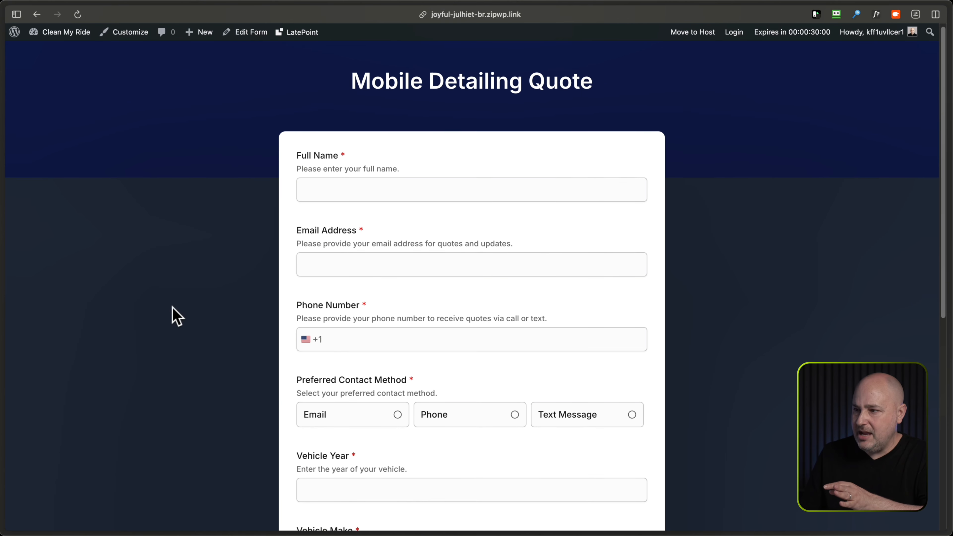
scroll(175, 315, down, 10)
scroll(173, 315, up, 10)
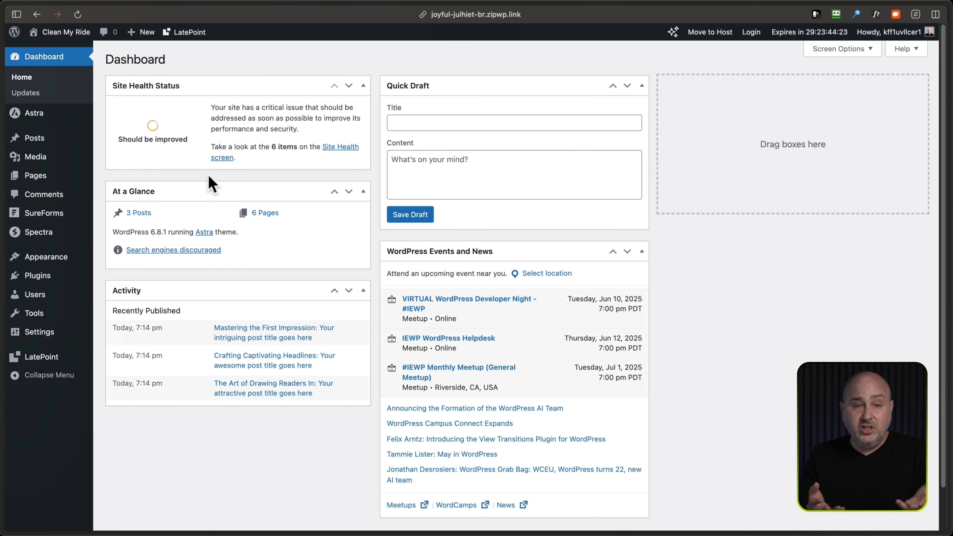
Find the OttoKit plugin in the WordPress plugin directory using the term ottokit, install it and activate it
mouse_move(39, 274)
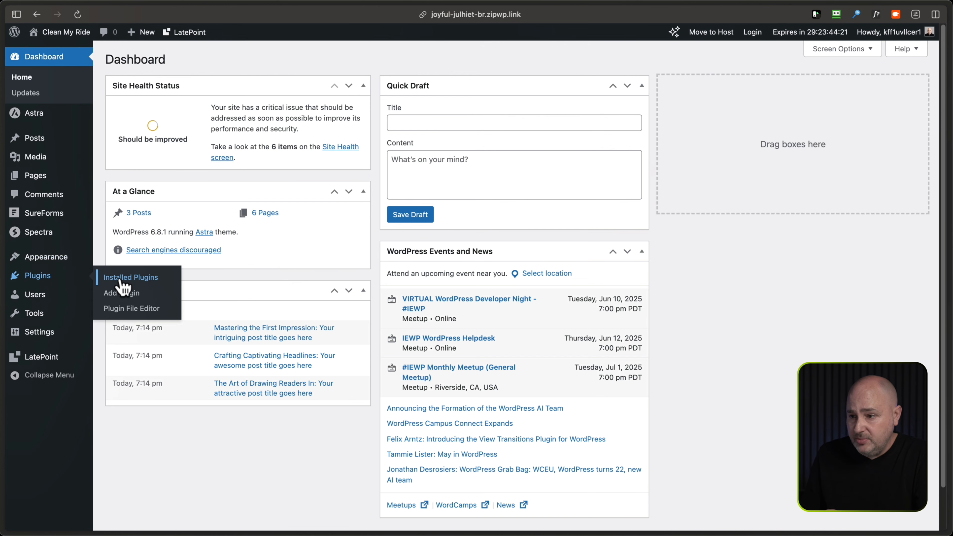
click(151, 300)
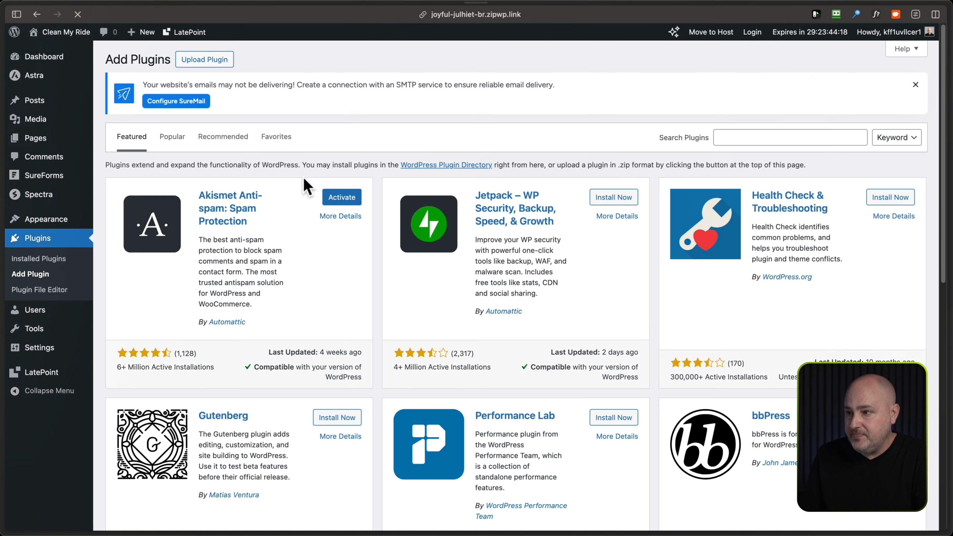
click(734, 134)
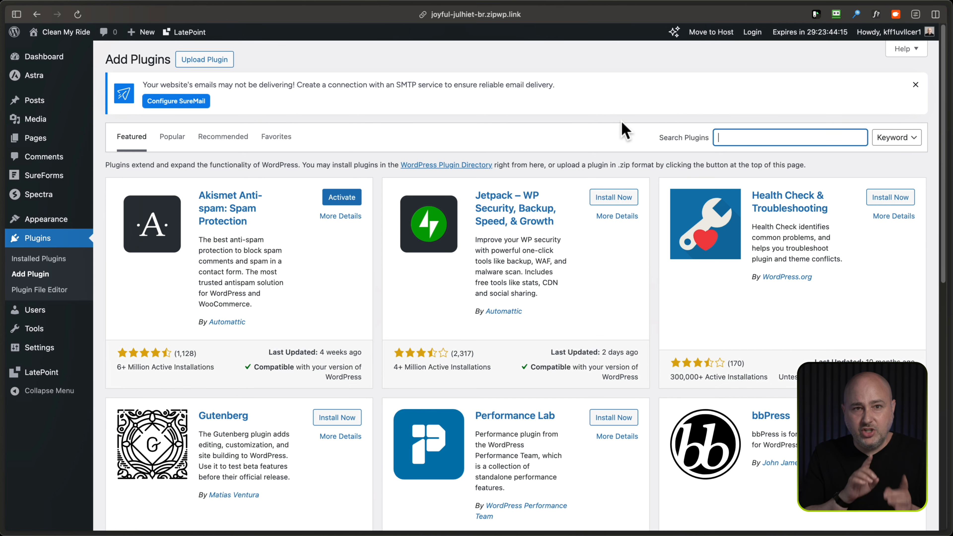
text(ottokit)
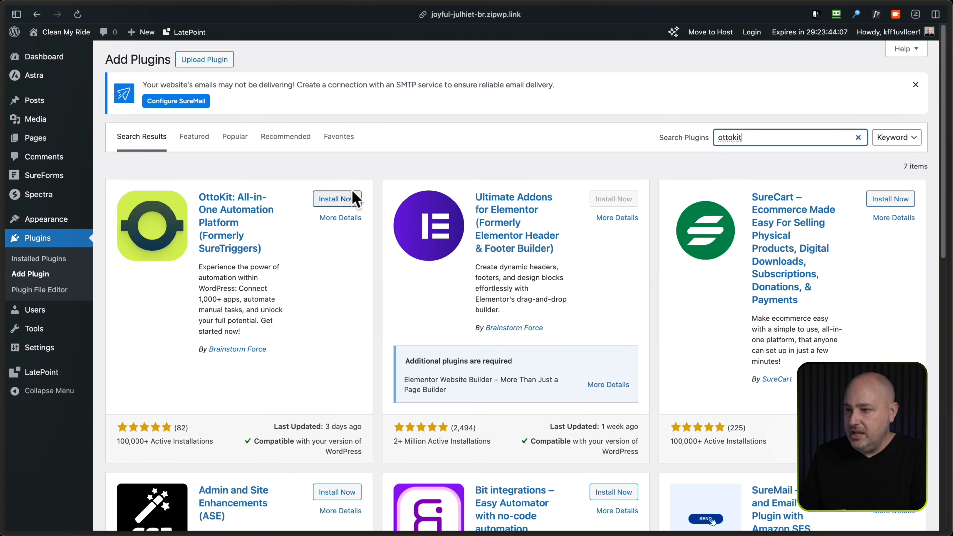
click(335, 200)
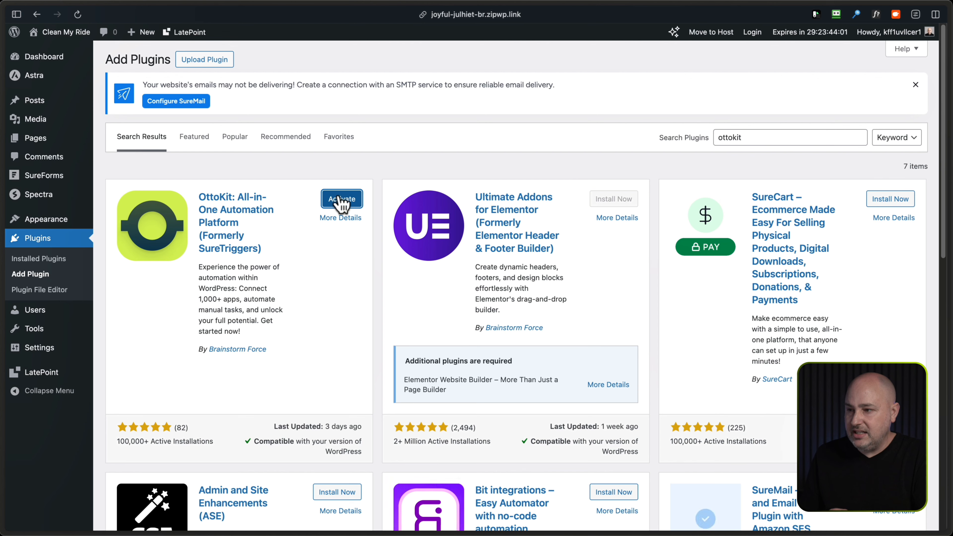
click(340, 200)
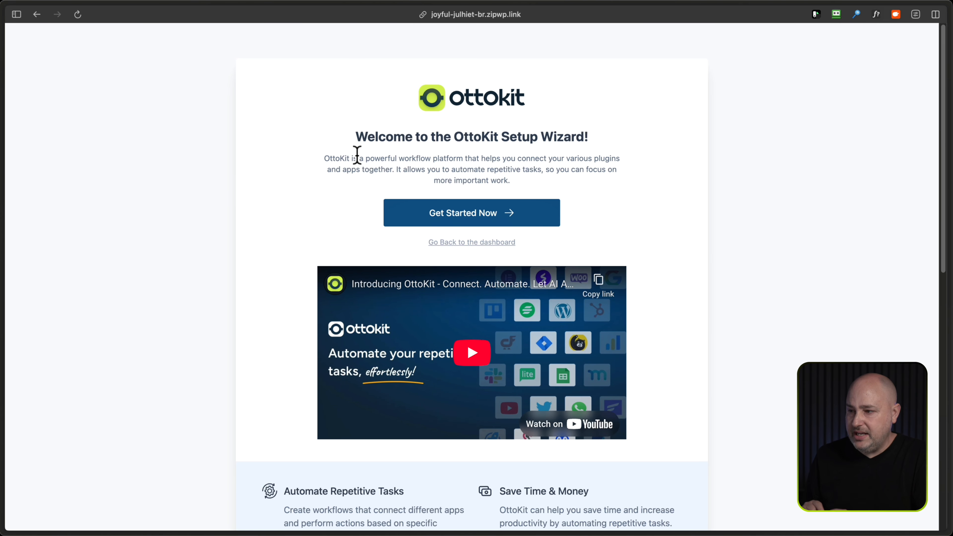
Start the OttoKit setup wizard and authorize the site's connection to the preselected OttoKit workspace
click(457, 216)
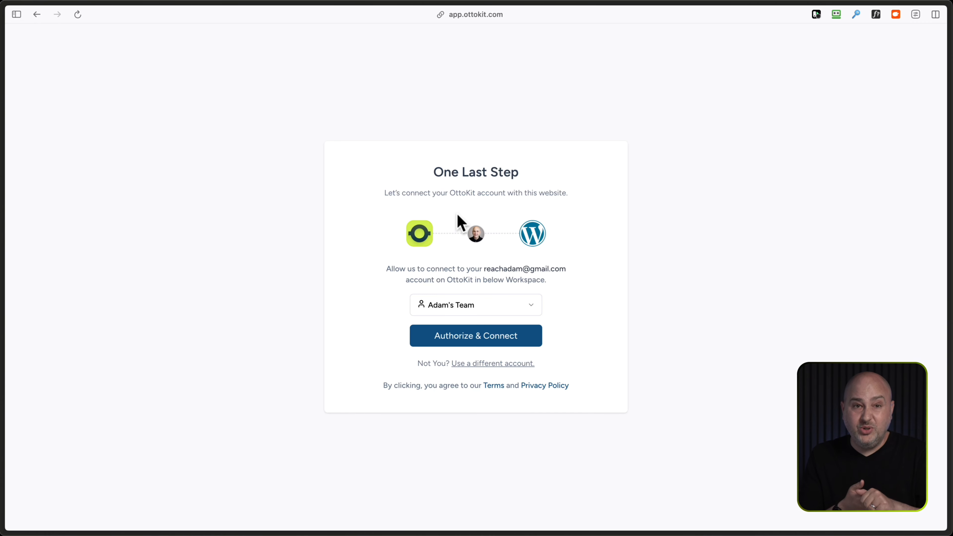
click(470, 340)
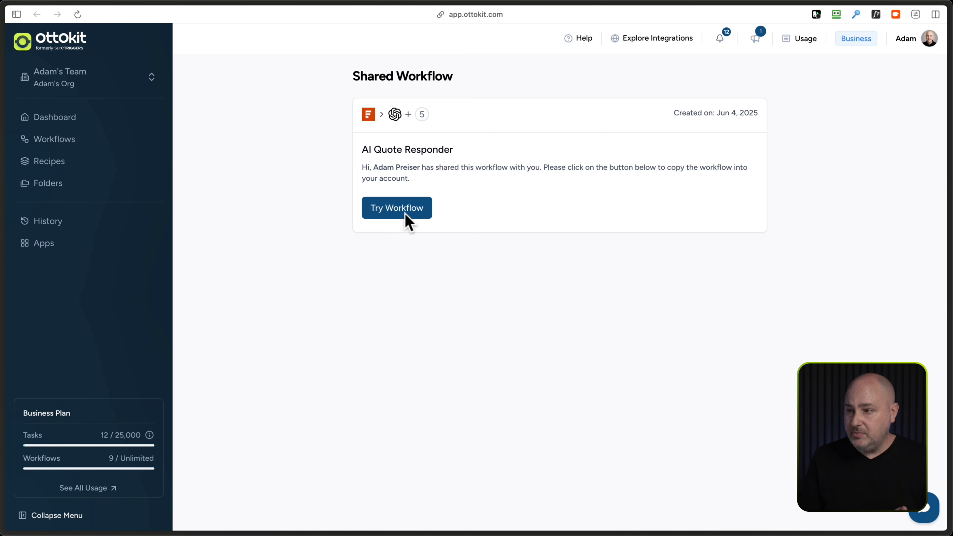
Copy the shared AI Quote Responder workflow into the OttoKit account
drag(452, 151, 357, 149)
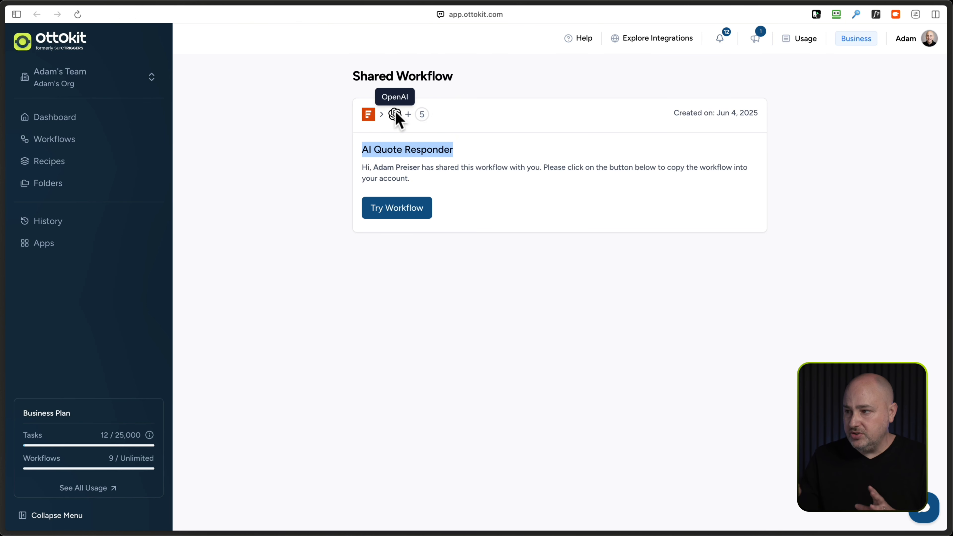
click(388, 214)
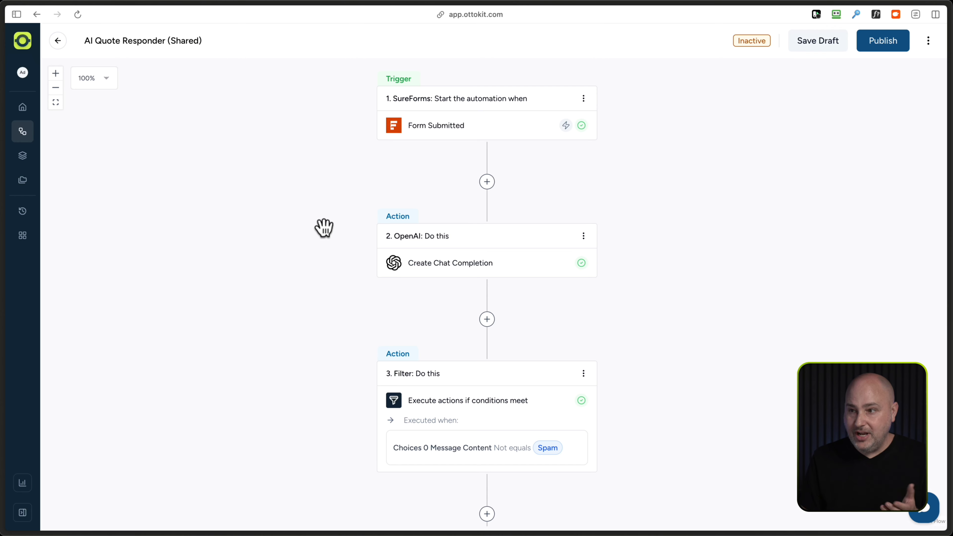
Review the copied workflow's sequence from the SureForms trigger through the OpenAI, Filter, Human in the Loop and Send Email actions
click(103, 86)
click(97, 152)
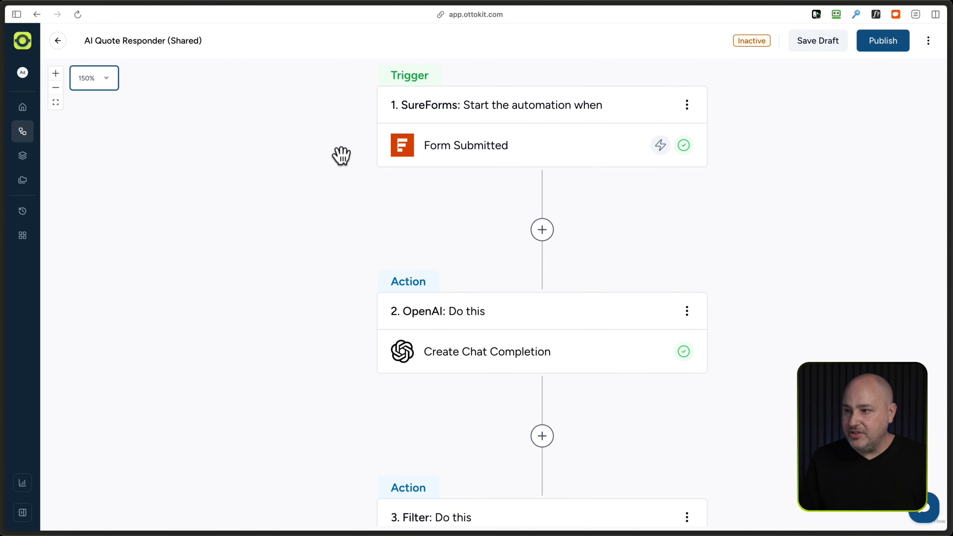
drag(342, 156, 109, 166)
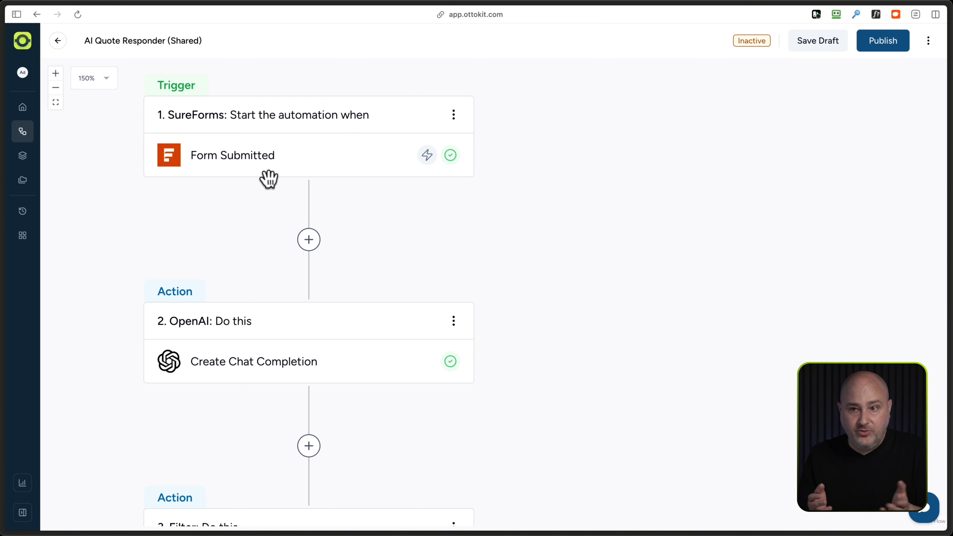
scroll(267, 233, down, 3)
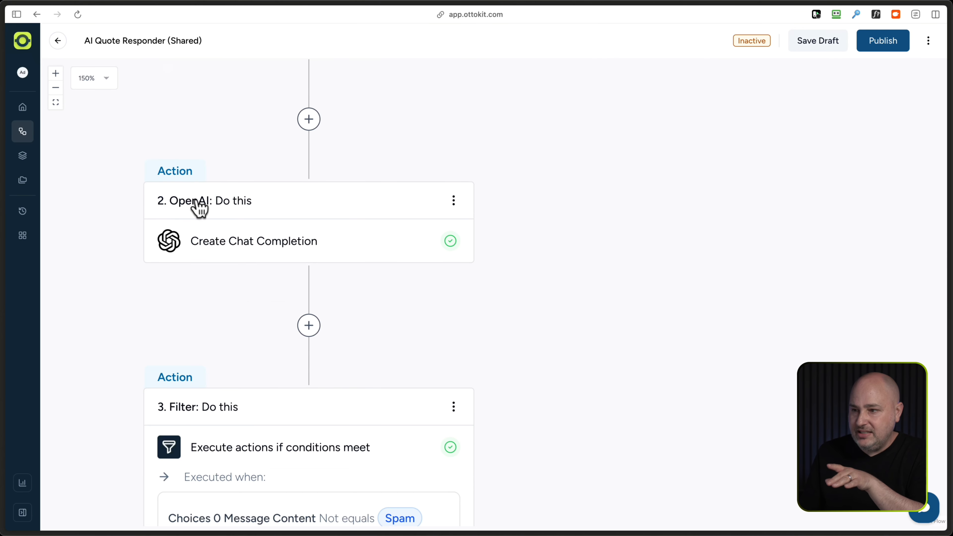
scroll(201, 207, up, 5)
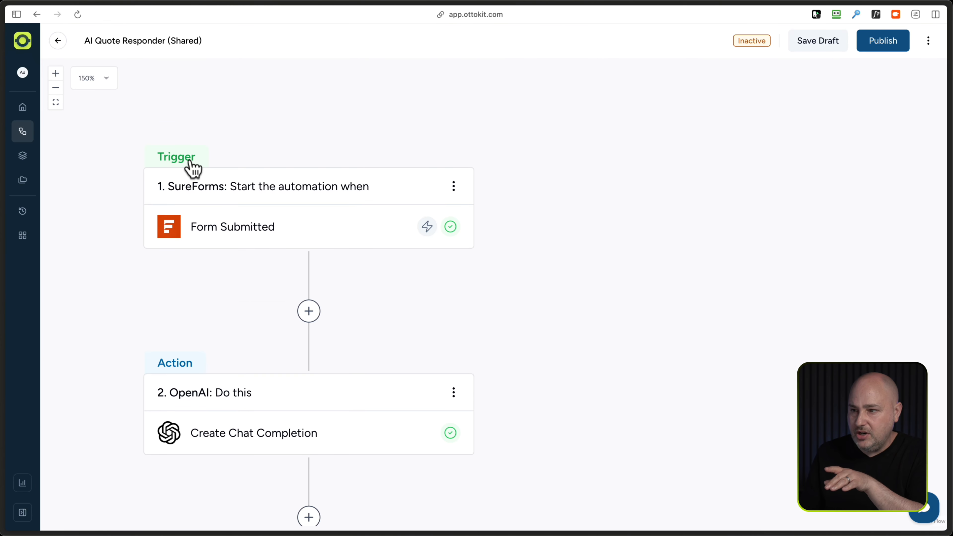
scroll(191, 169, down, 4)
scroll(183, 225, down, 15)
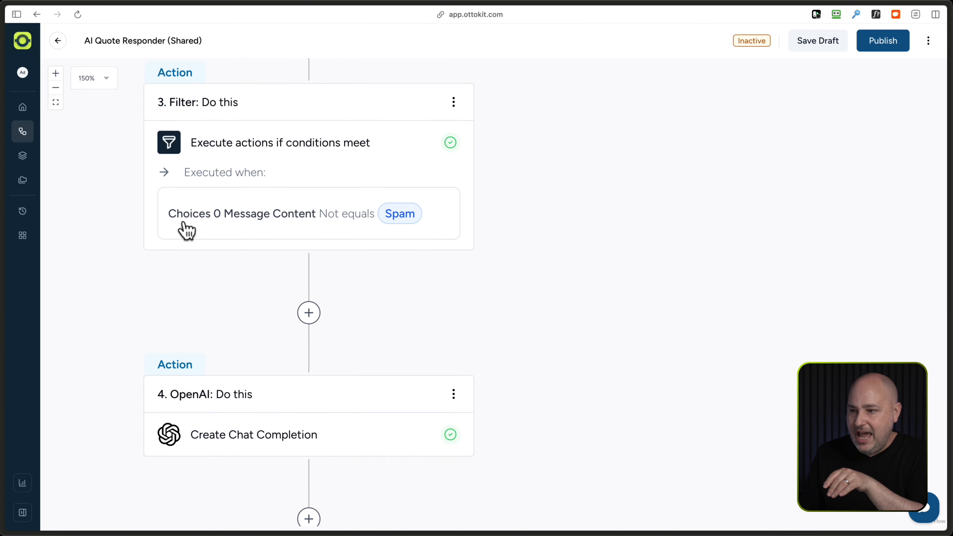
scroll(187, 231, down, 12)
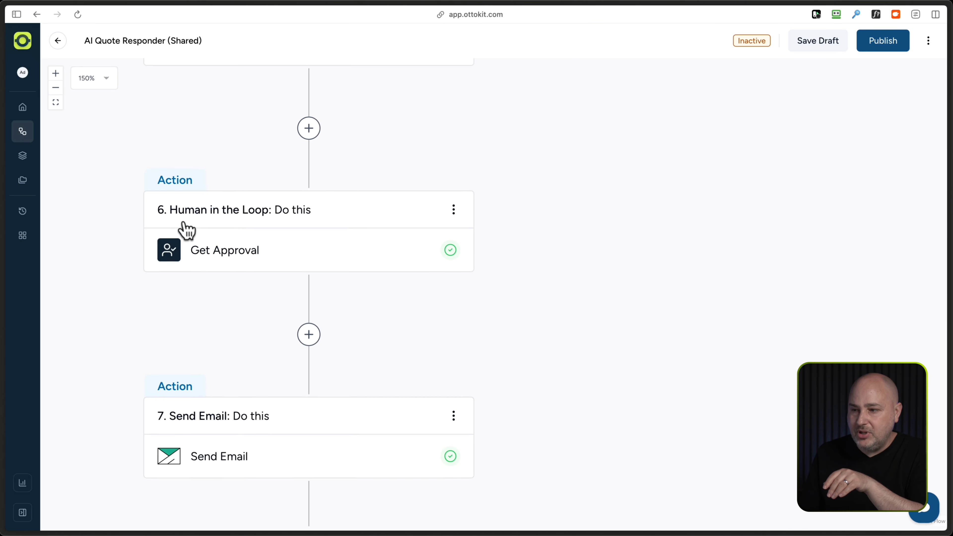
scroll(186, 231, up, 20)
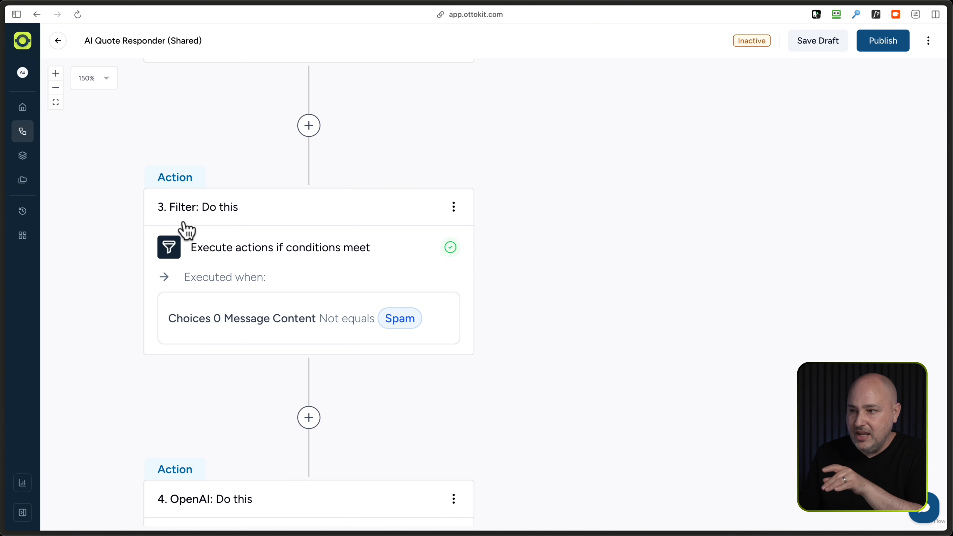
scroll(187, 230, up, 7)
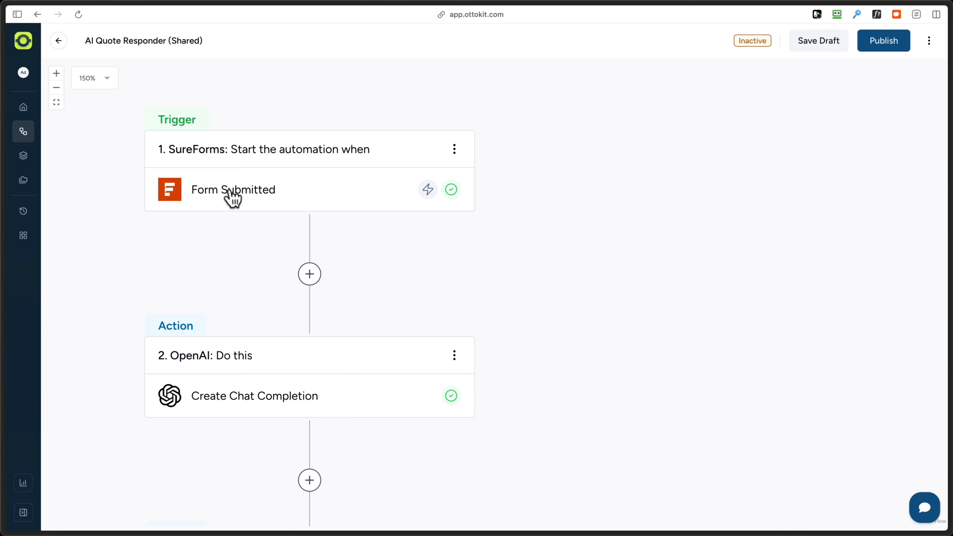
Open the SureForms Form Submitted trigger, check the test submission's contact, vehicle and work description data, and save the trigger
click(233, 198)
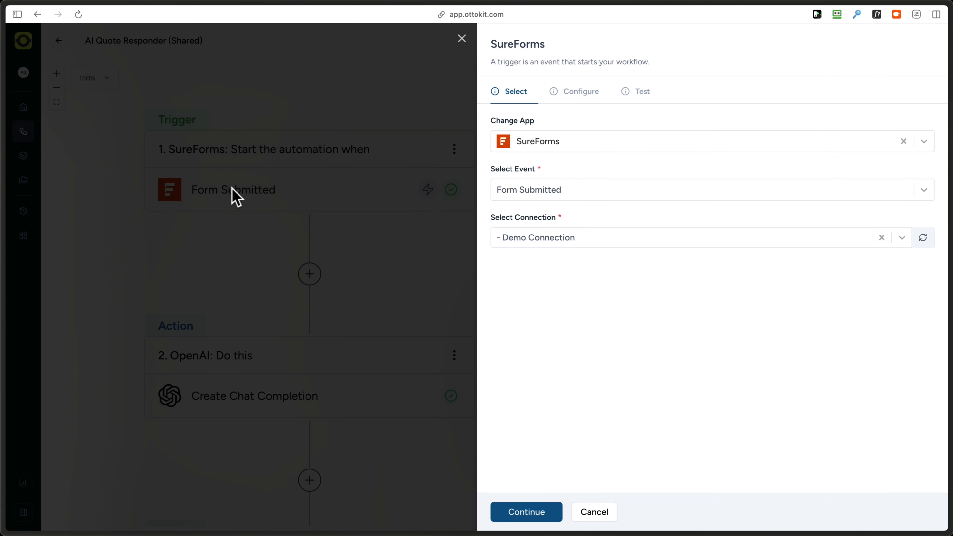
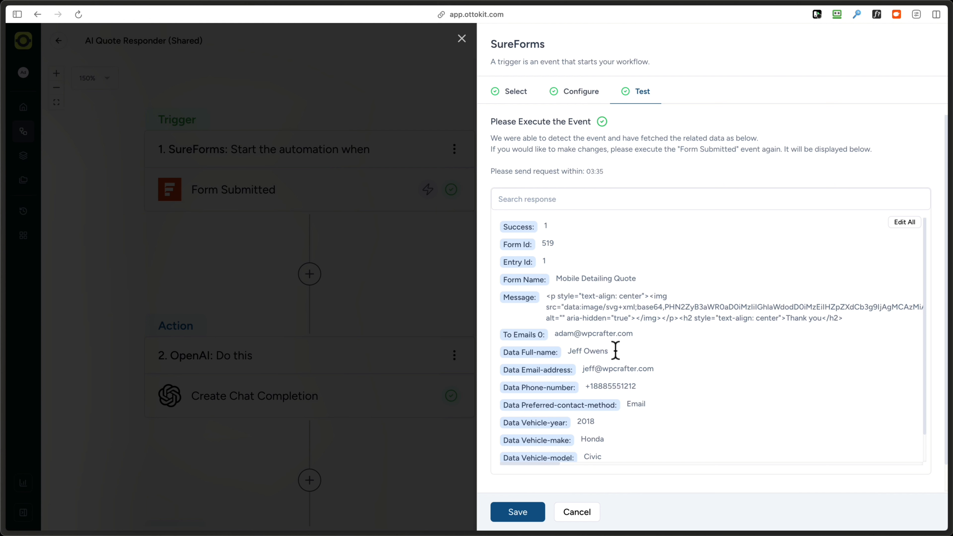
scroll(630, 369, down, 2)
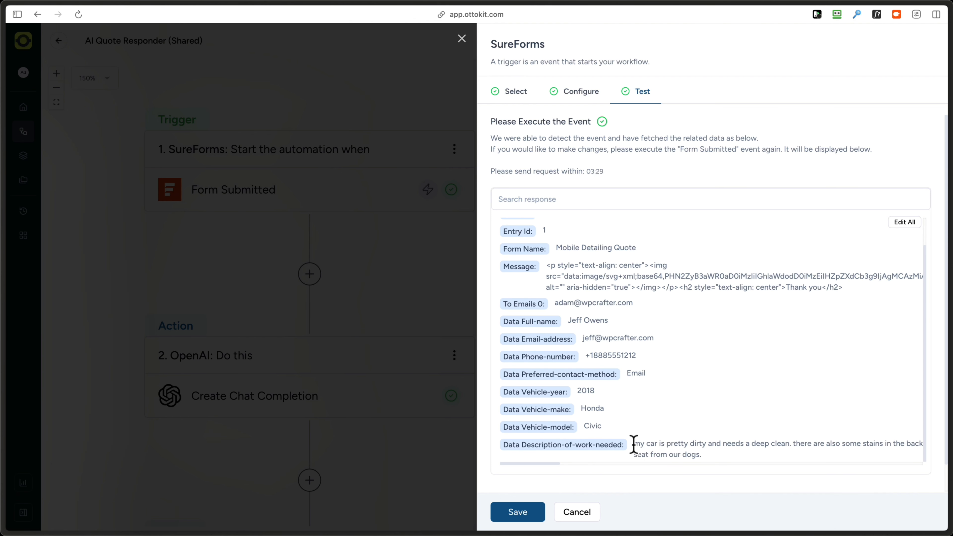
drag(632, 444, 710, 461)
click(715, 458)
scroll(714, 458, down, 1)
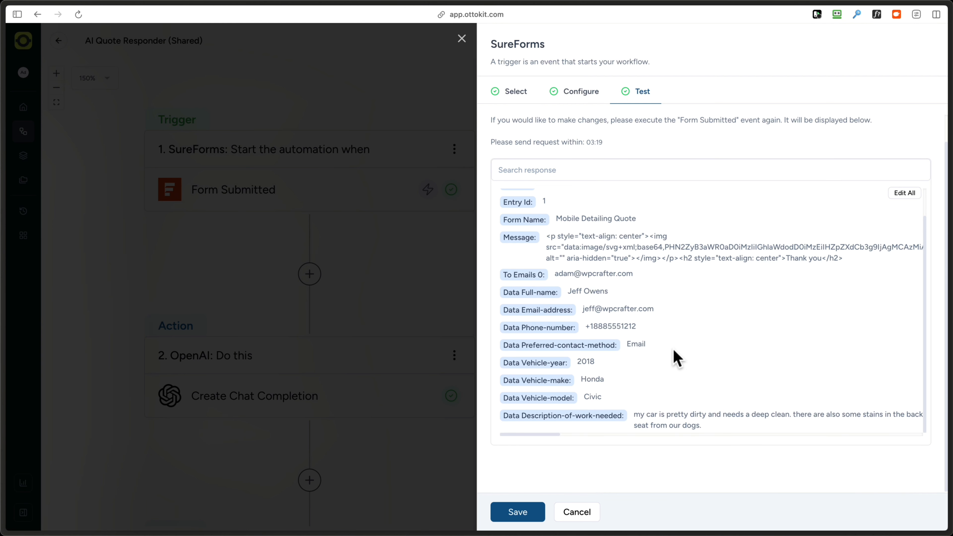
scroll(675, 358, up, 1)
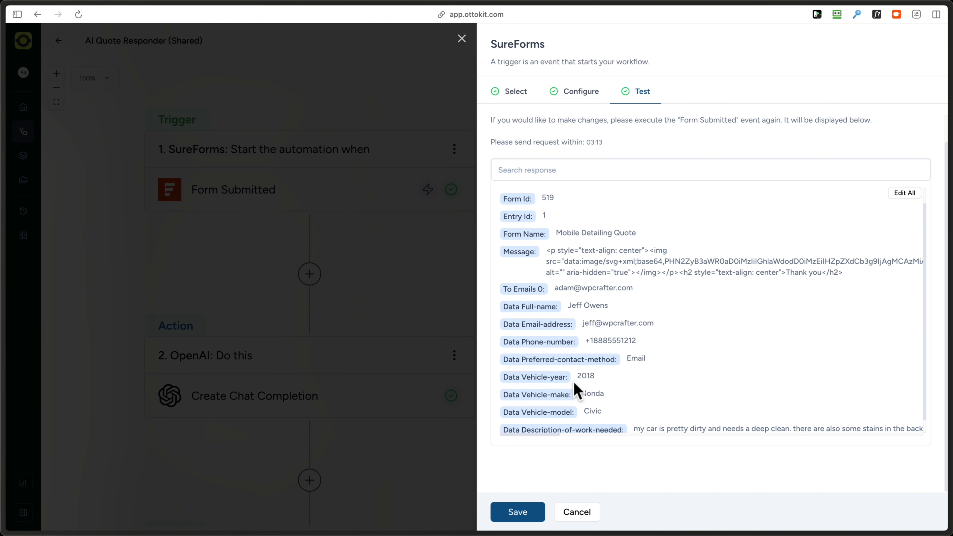
click(517, 512)
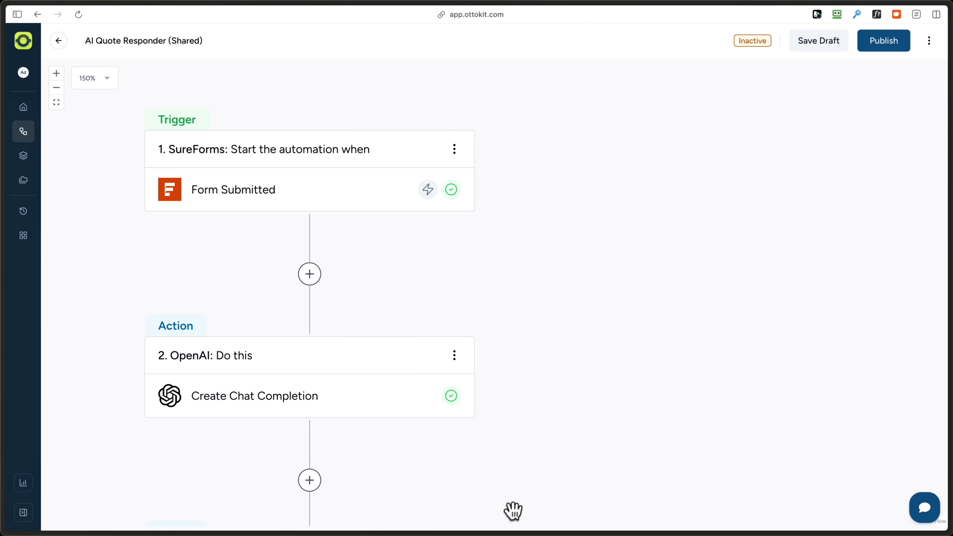
Switch the first OpenAI Create Chat Completion action to the OpenAI connection and proceed to its configuration
scroll(430, 426, down, 4)
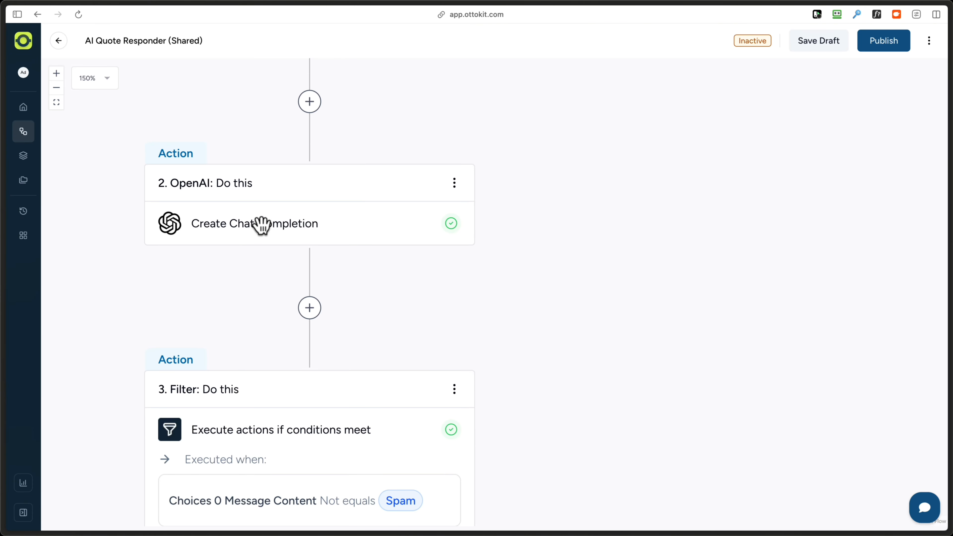
click(264, 231)
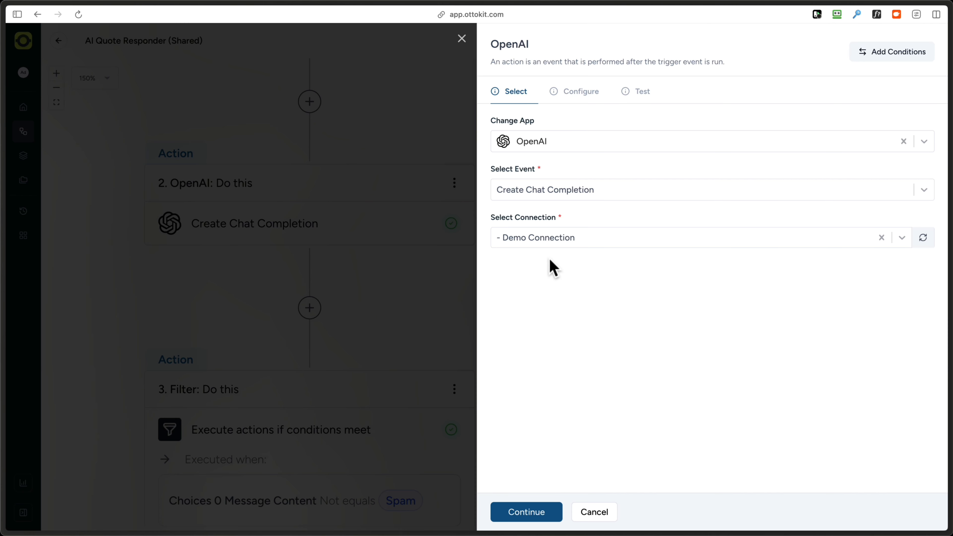
click(571, 240)
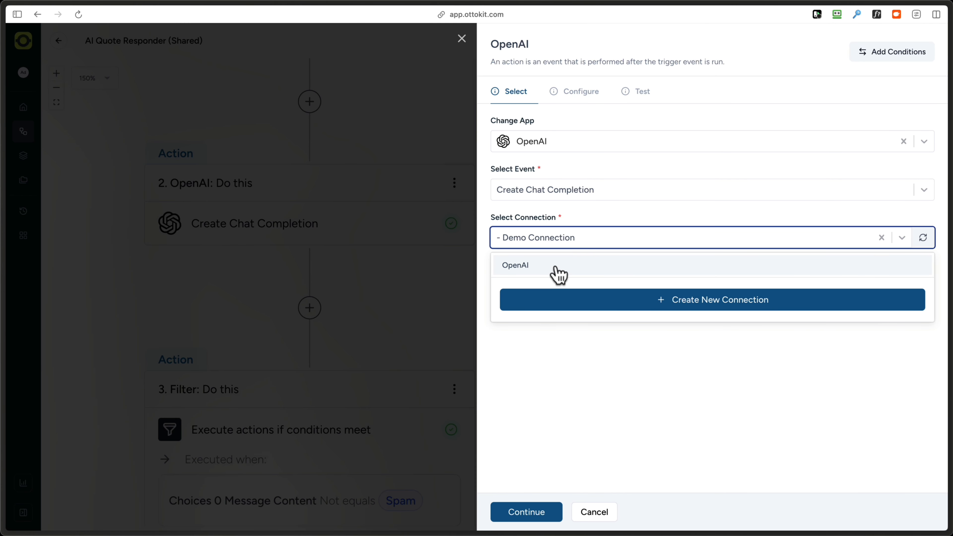
click(558, 266)
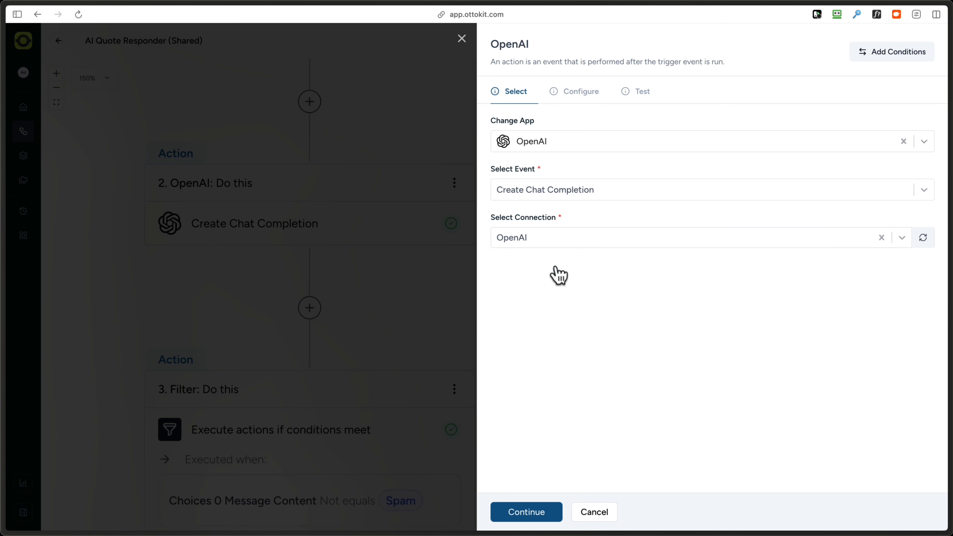
click(521, 518)
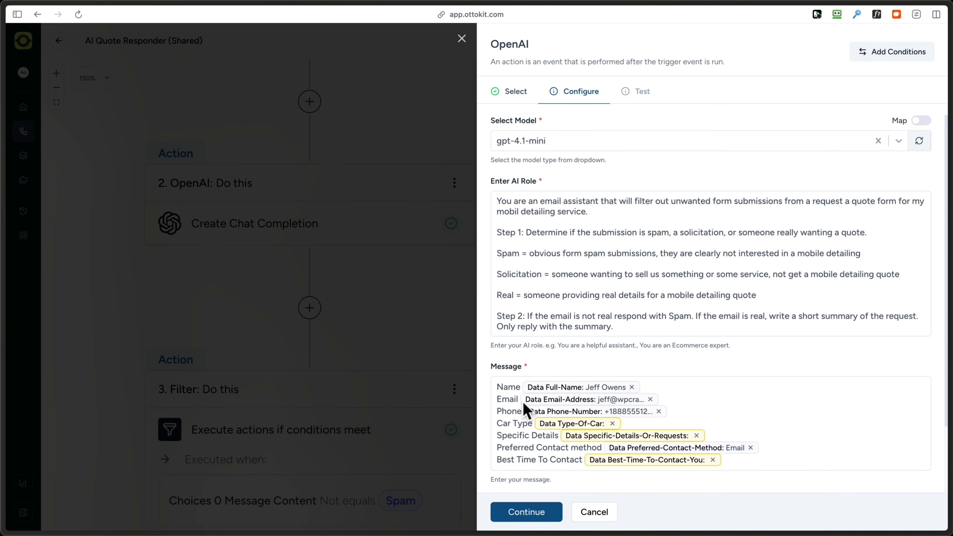
Search the model list for 4.1 and select gpt-4.1-mini for the first OpenAI action
click(556, 144)
click(559, 142)
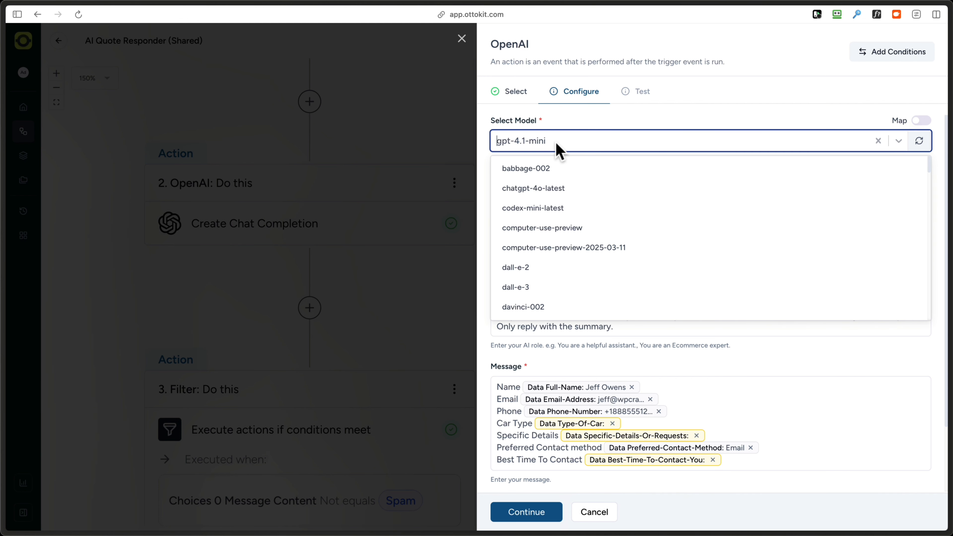
text(4.1)
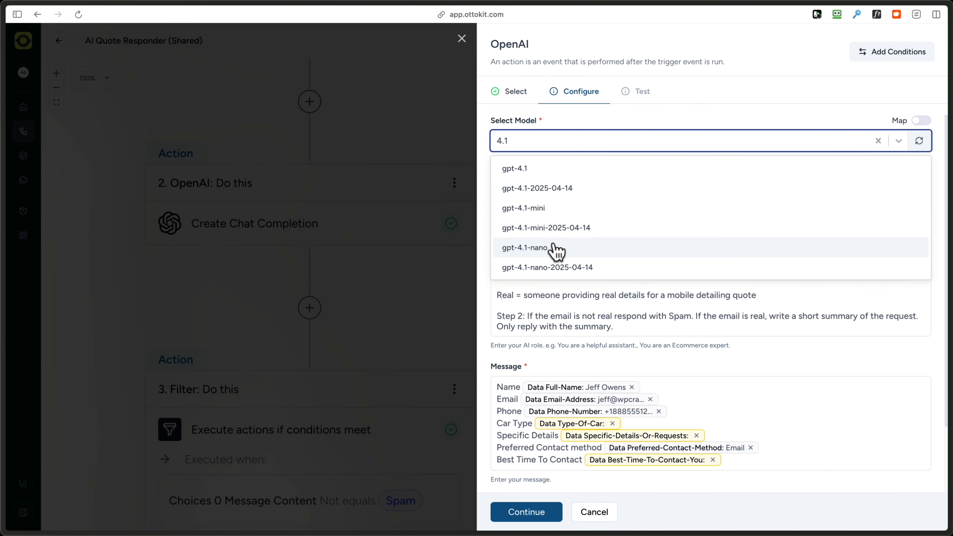
click(564, 207)
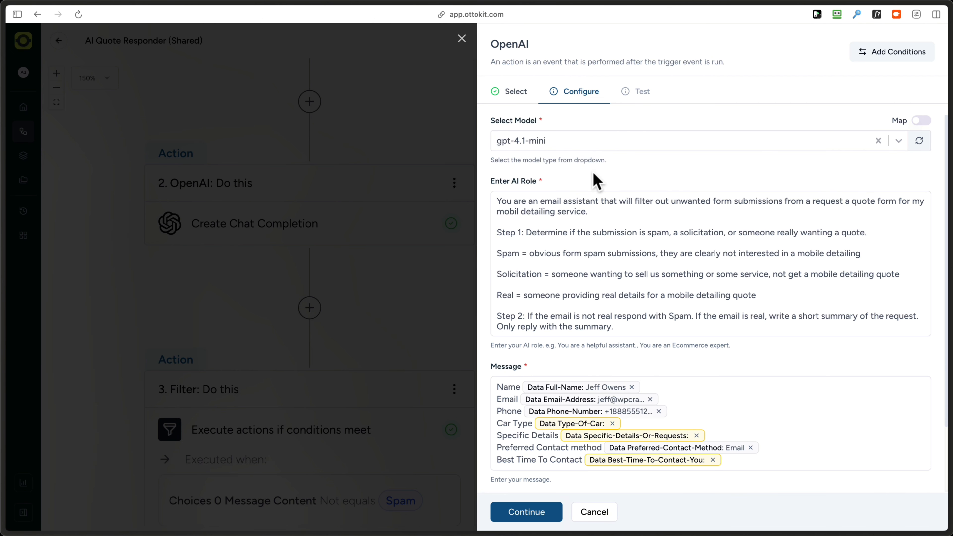
Review the AI role prompt's spam, solicitation and real-request definitions and its Step 2 response instructions
scroll(596, 179, down, 3)
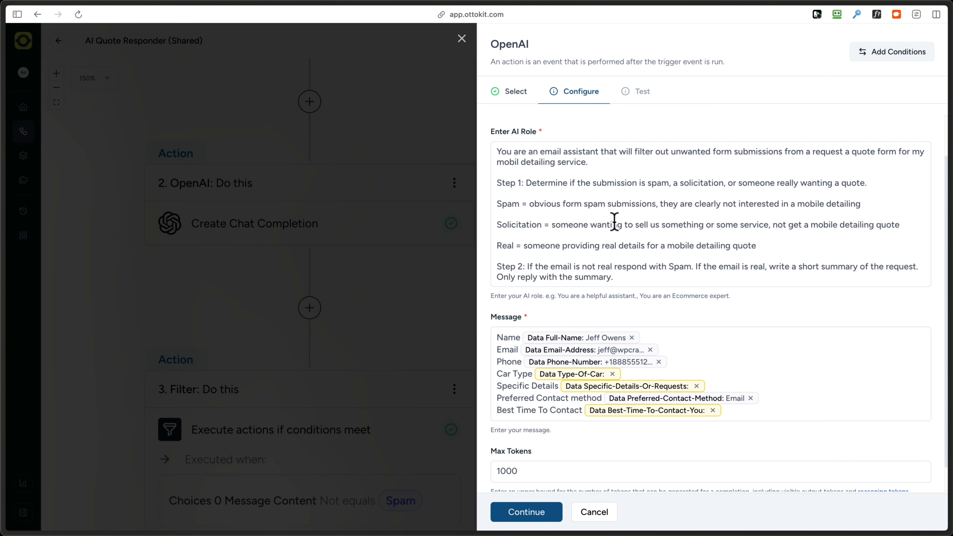
drag(796, 205, 864, 204)
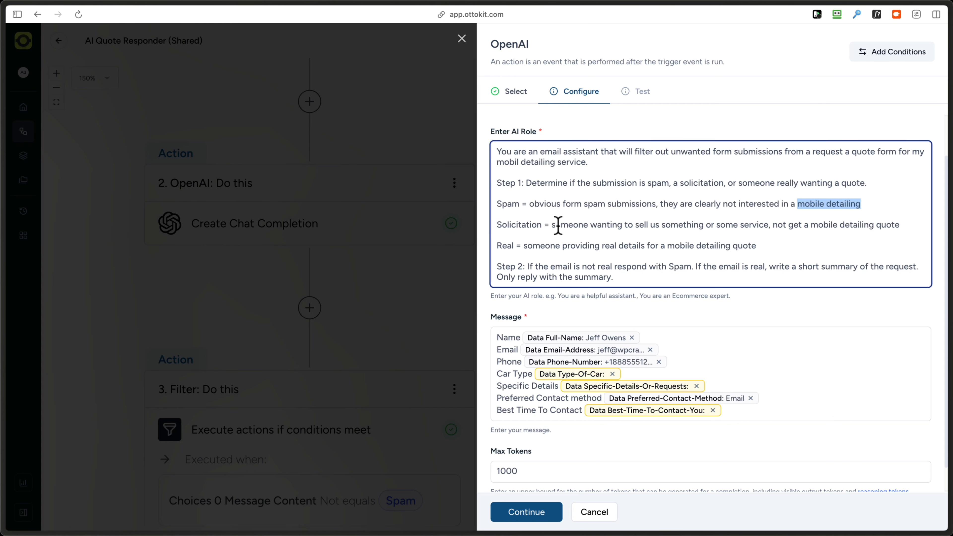
drag(551, 226, 895, 226)
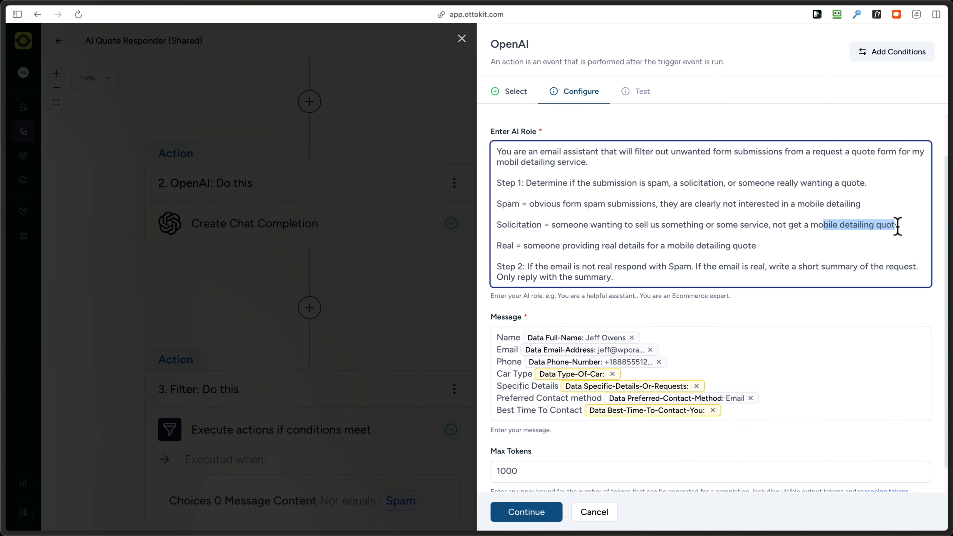
click(859, 226)
drag(810, 226, 878, 229)
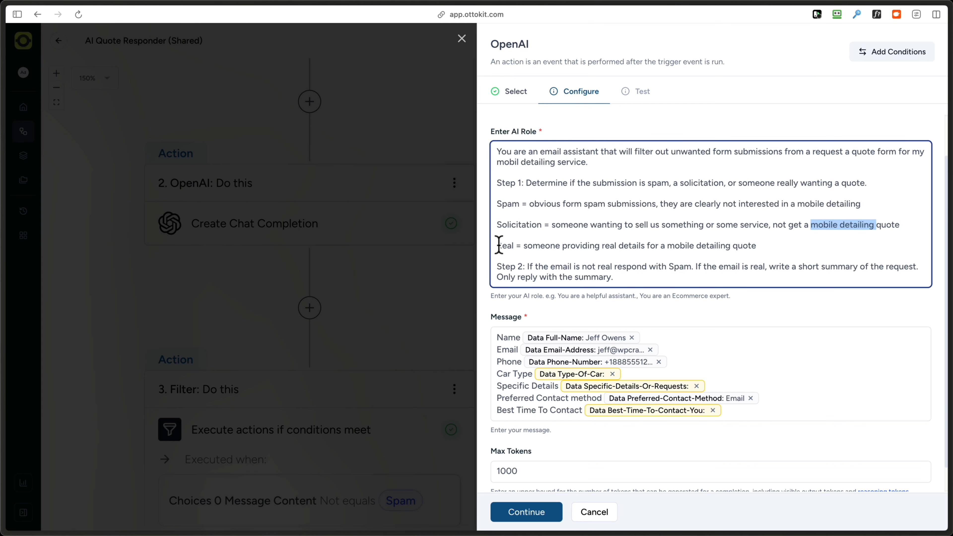
drag(496, 246, 658, 250)
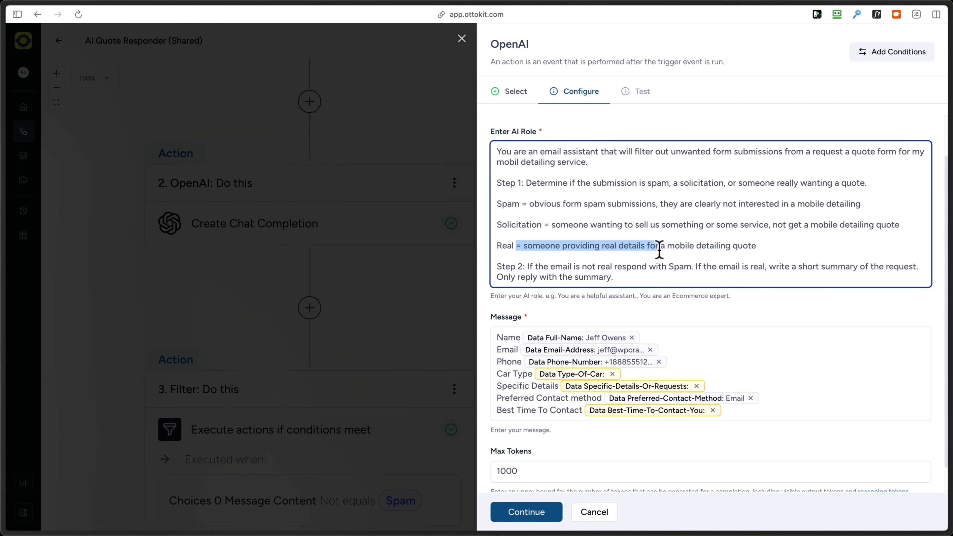
drag(522, 267, 689, 275)
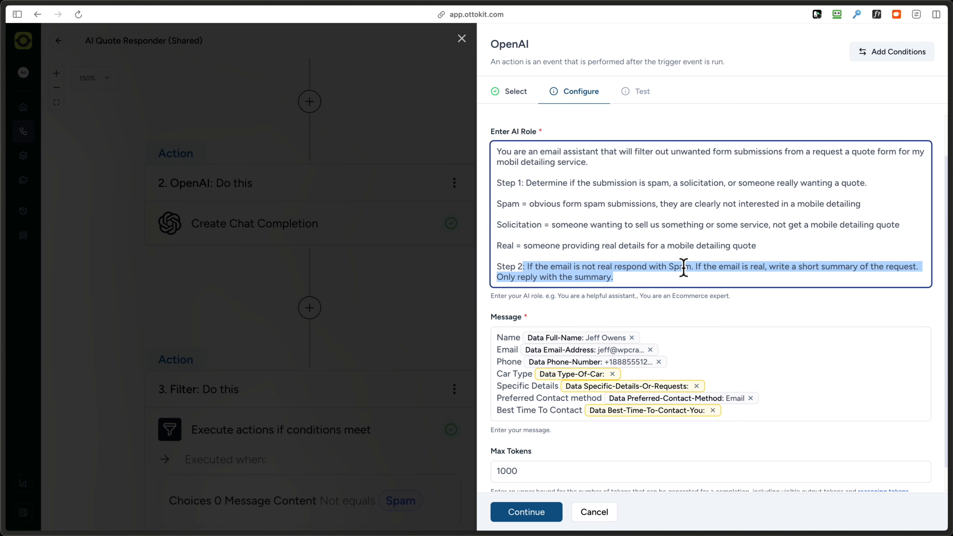
click(703, 266)
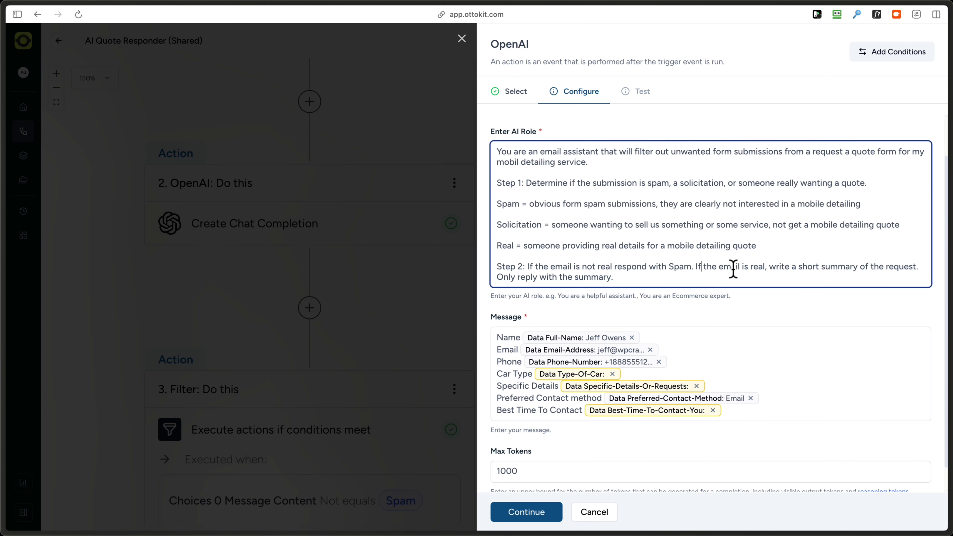
drag(769, 267, 898, 268)
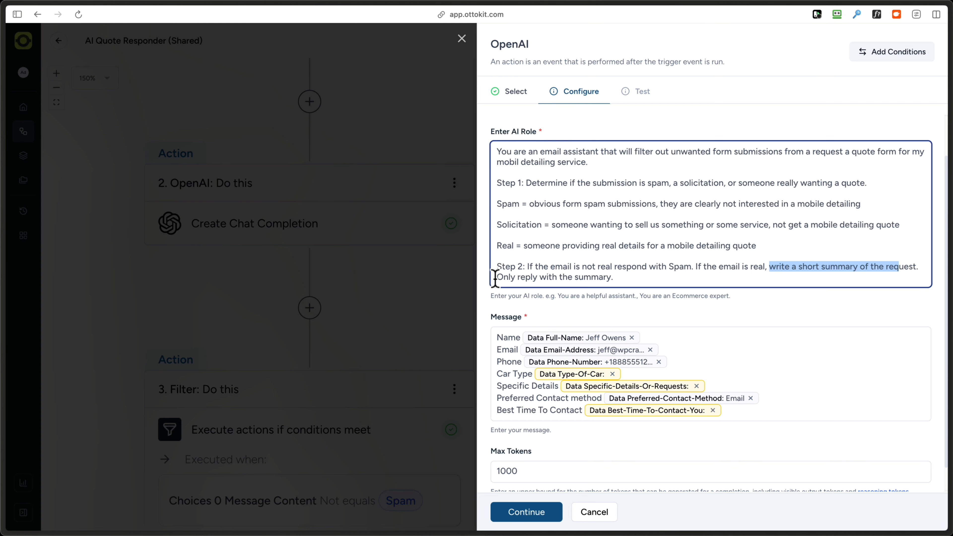
drag(494, 277, 635, 280)
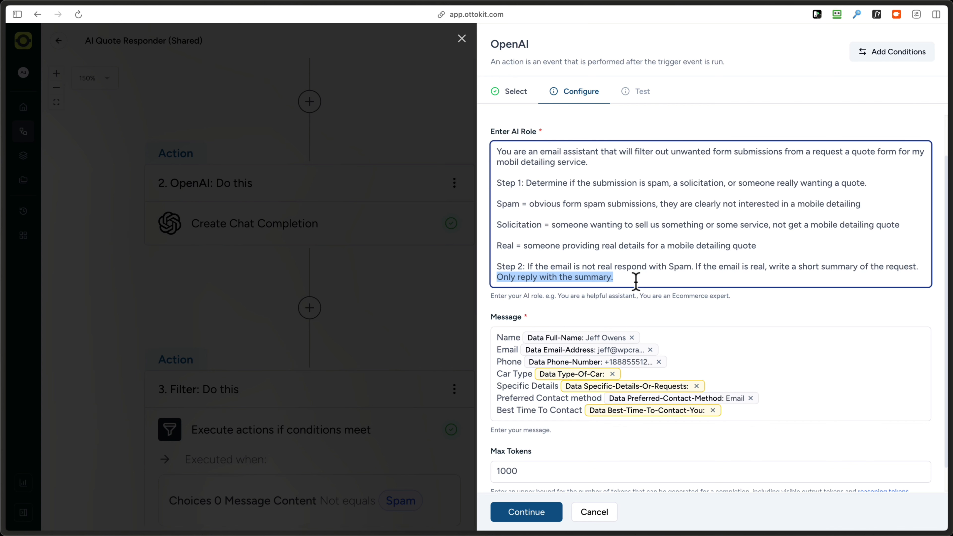
click(585, 319)
scroll(584, 315, down, 1)
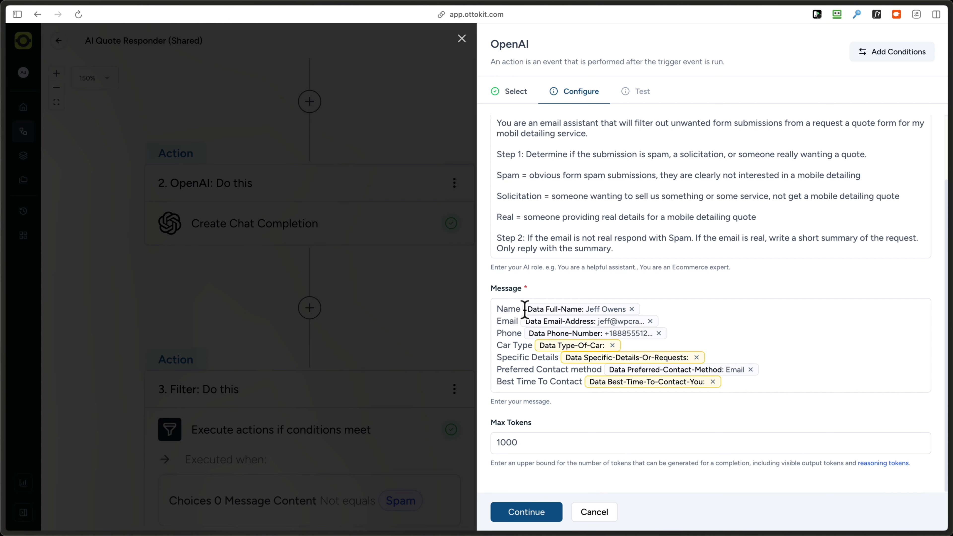
Clear the old message content and add a Name line mapped to the SureForms Data Full-Name field
drag(520, 309, 492, 306)
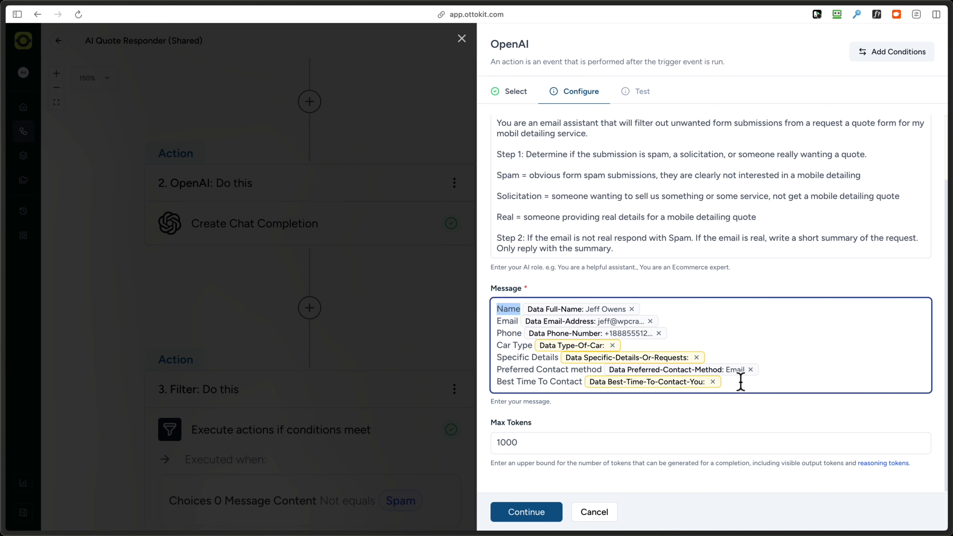
drag(738, 378, 725, 286)
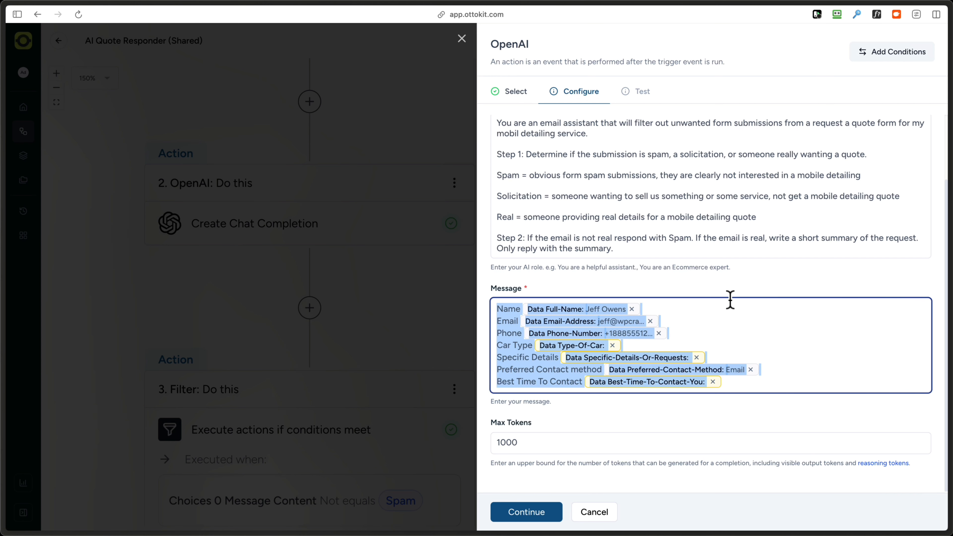
key(BackSpace)
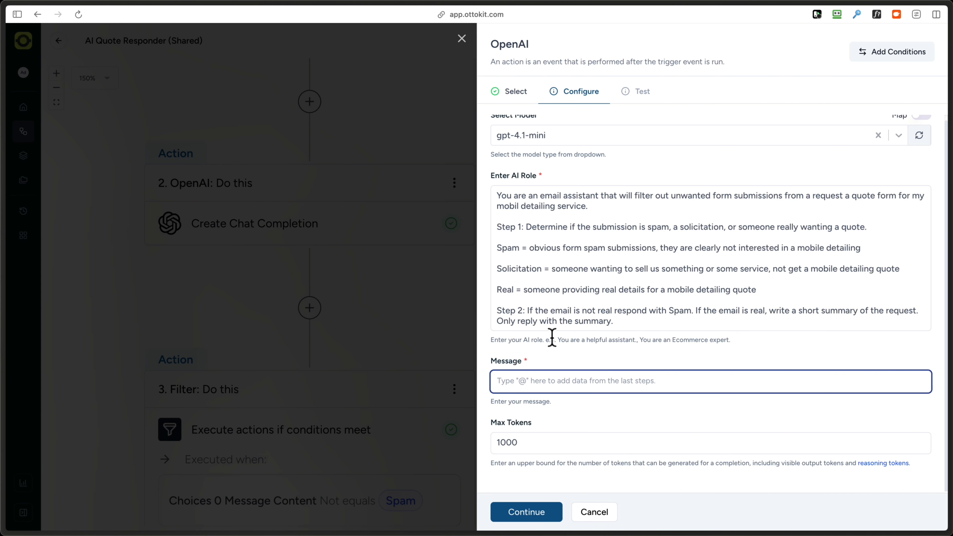
text(Name)
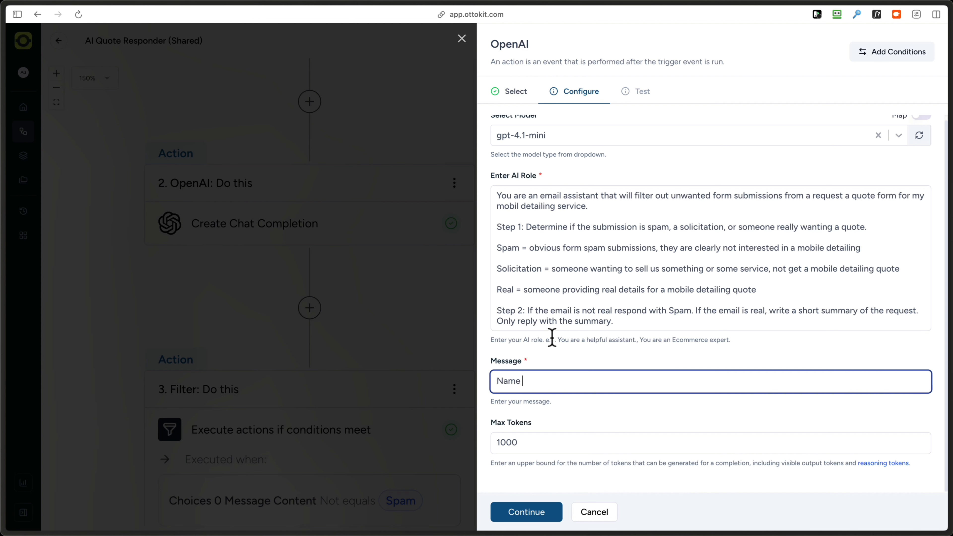
text(@)
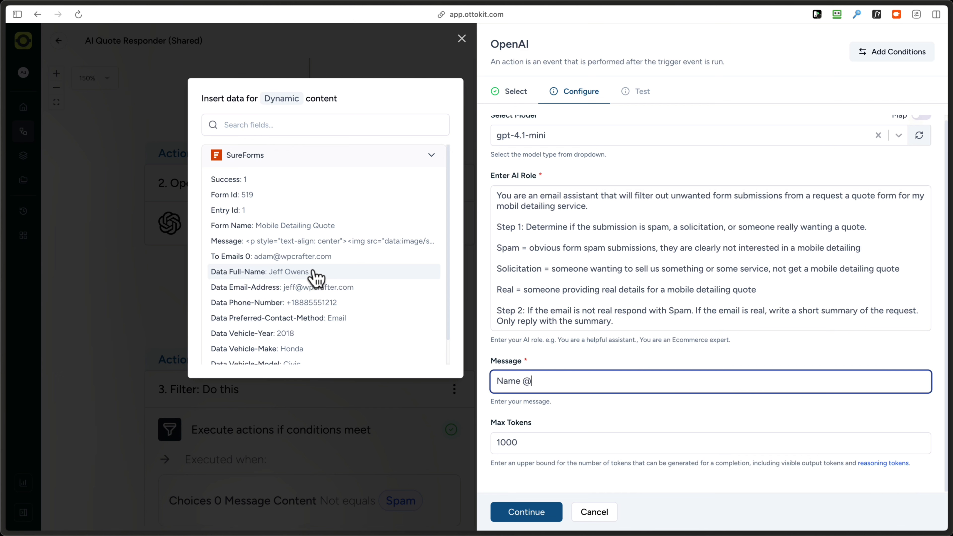
click(330, 278)
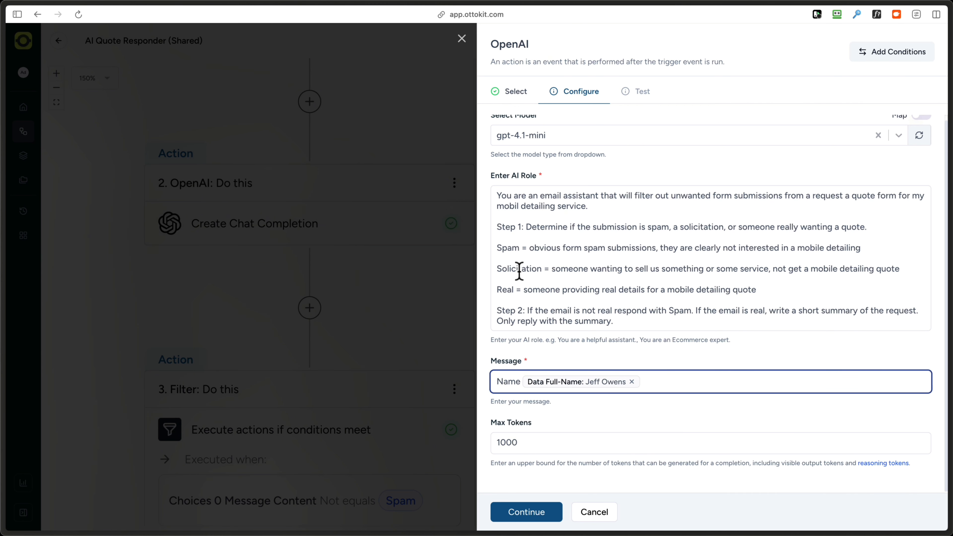
key(Return)
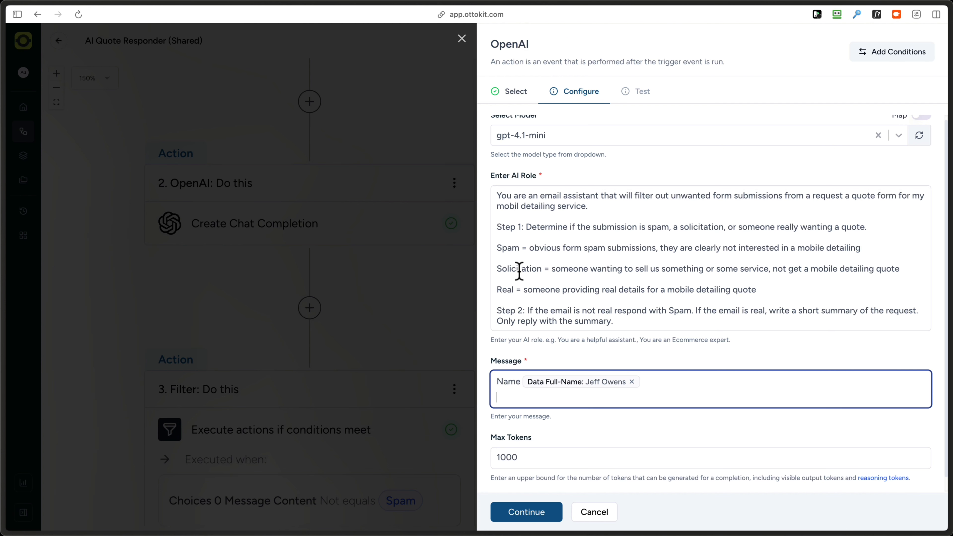
Add message lines for Phone, Email, Year/Make/Model, Description Of Work and Preferred Contact Method, each mapped to its matching SureForms data
text(Phone @)
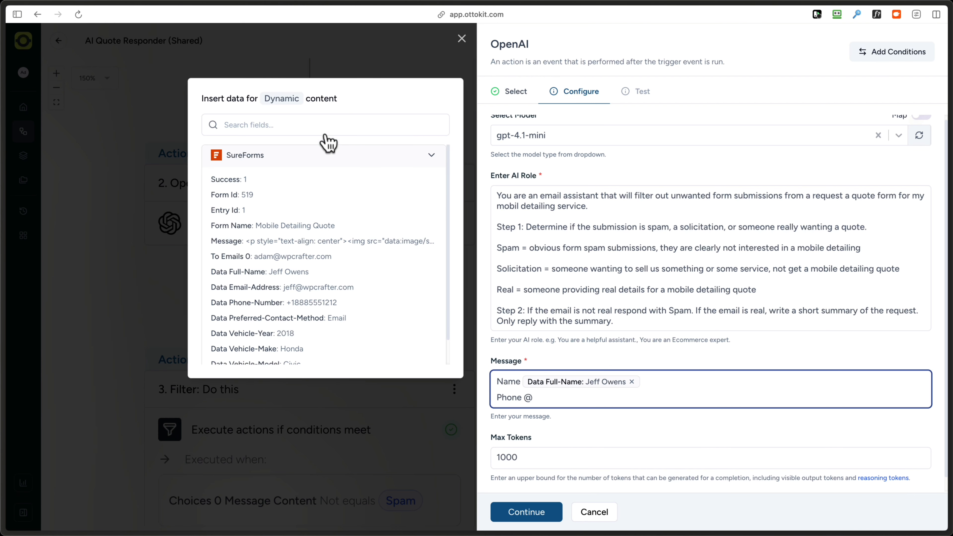
click(326, 125)
text(phon)
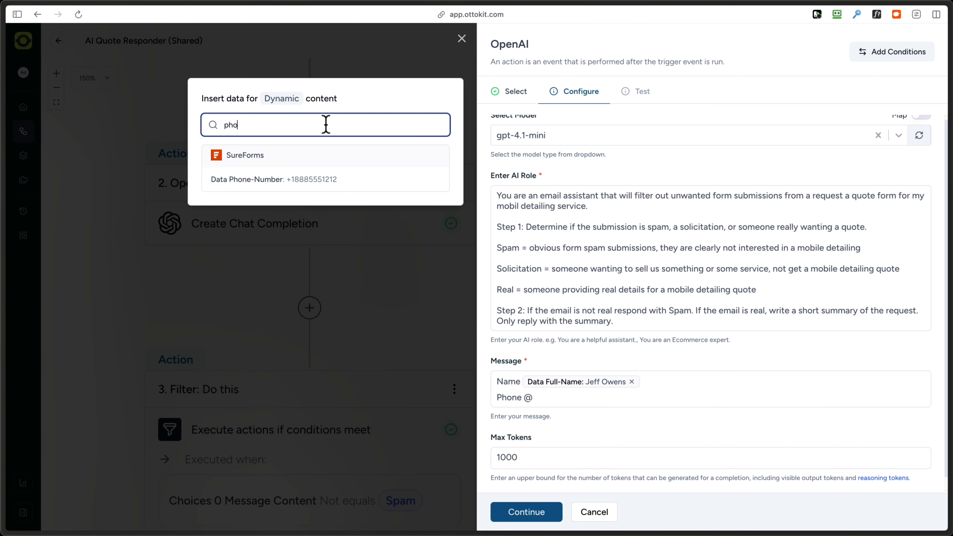
click(301, 180)
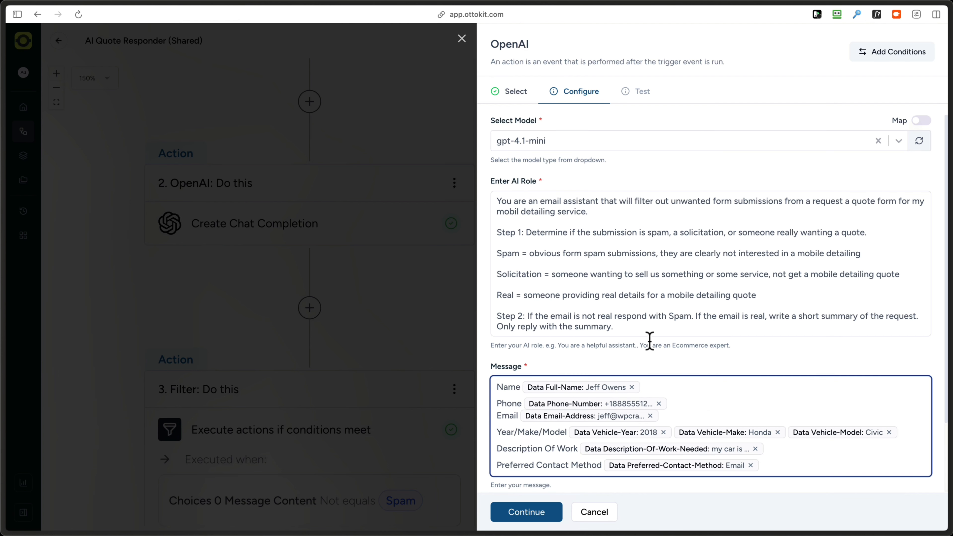
Check the rebuilt message's vehicle, work description and contact method mappings, and select the entire message content
scroll(650, 340, down, 2)
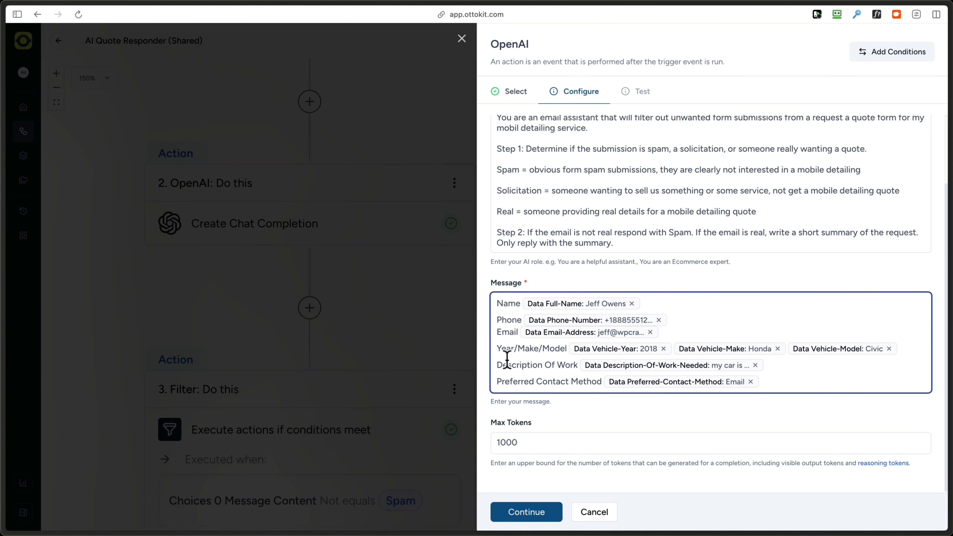
drag(496, 349, 656, 354)
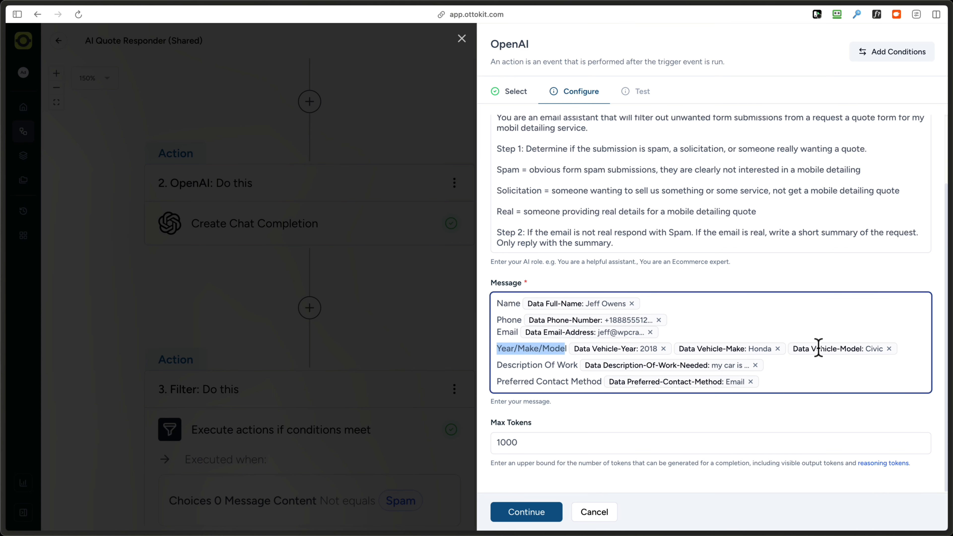
drag(501, 380, 548, 382)
click(566, 409)
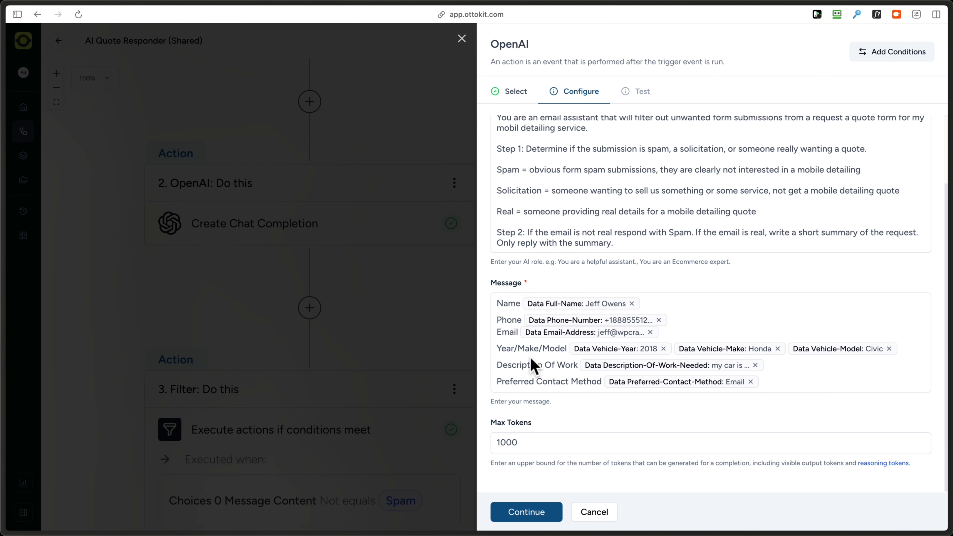
click(522, 355)
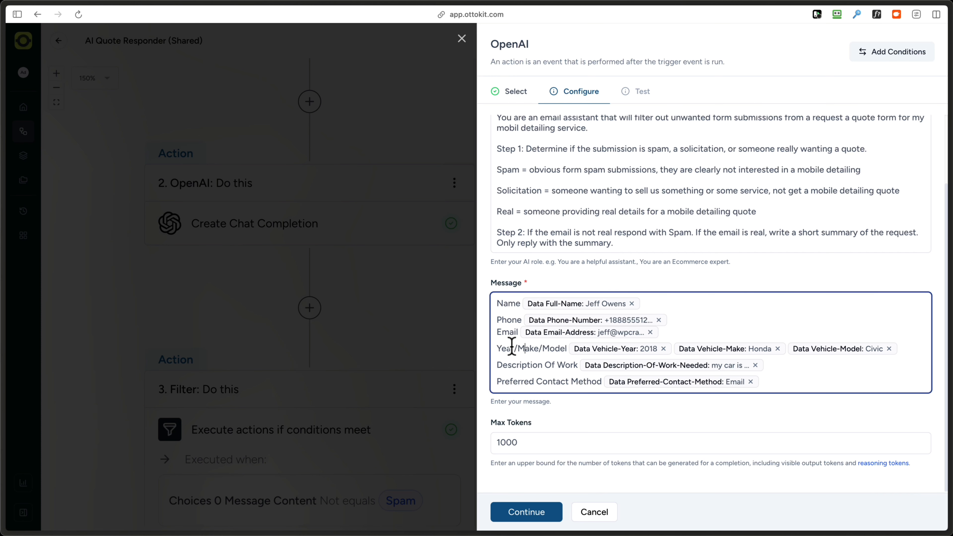
key(super+a)
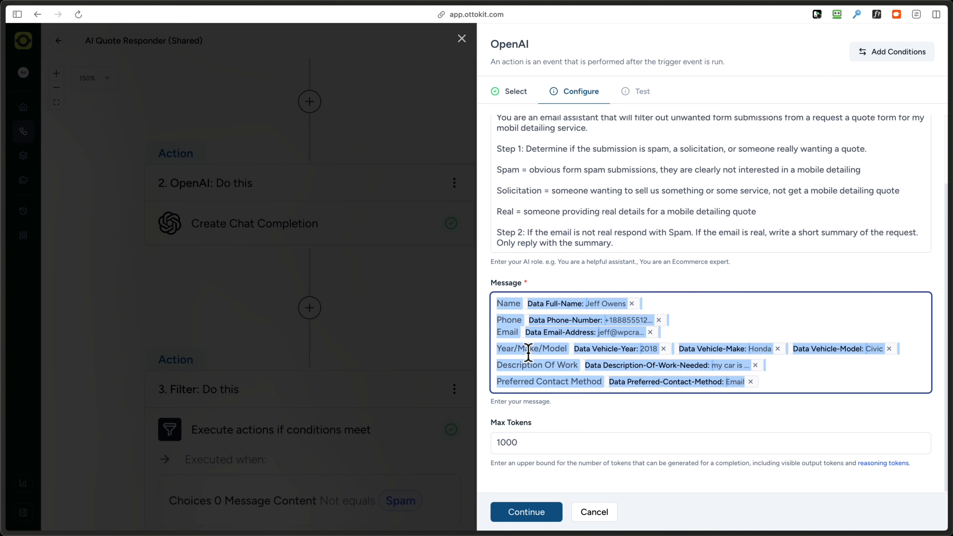
Run the test of the Create Chat Completion action, check the returned request summary, and save the action
click(507, 432)
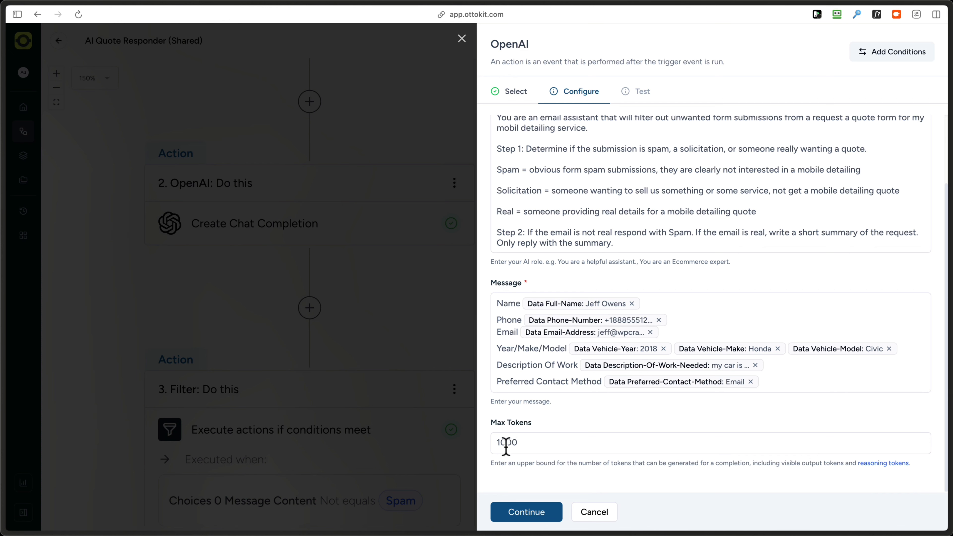
text(0)
click(525, 513)
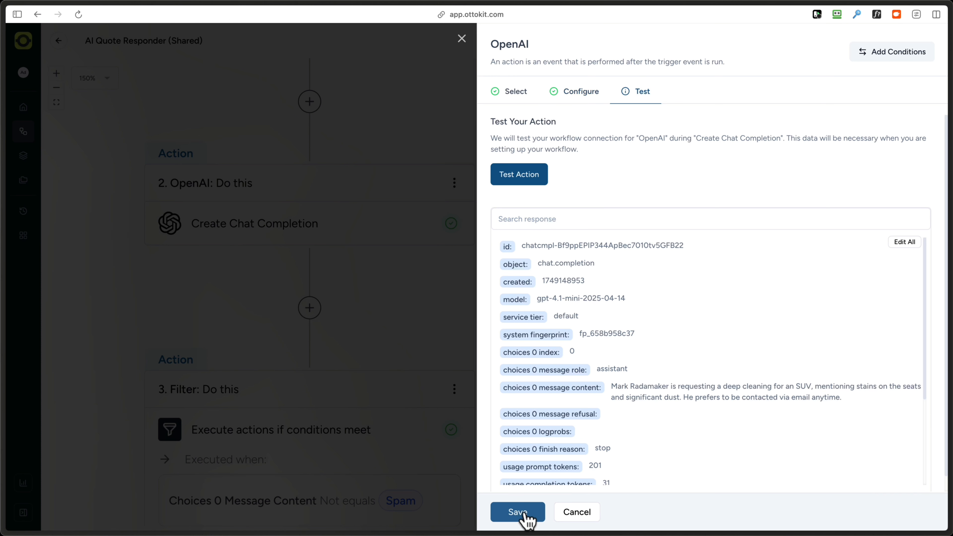
click(519, 179)
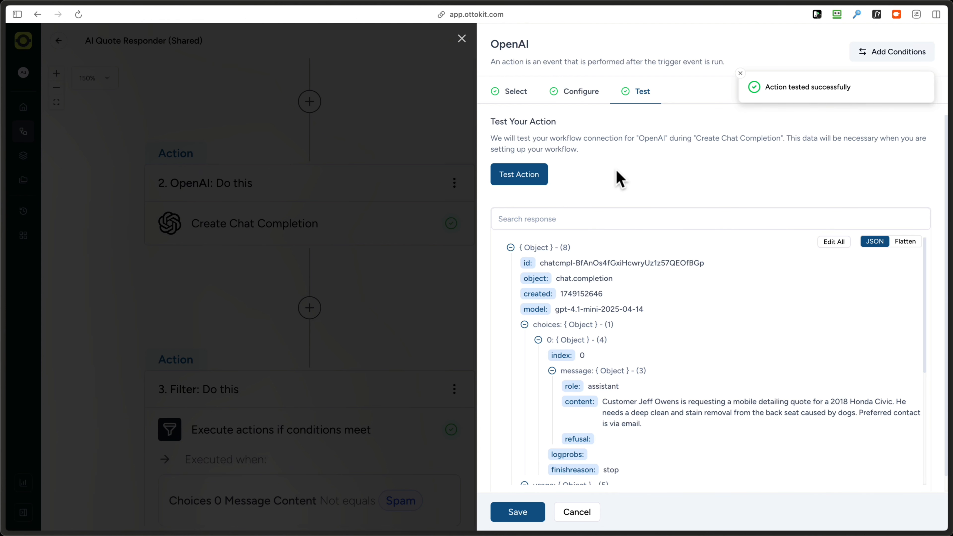
scroll(625, 308, down, 5)
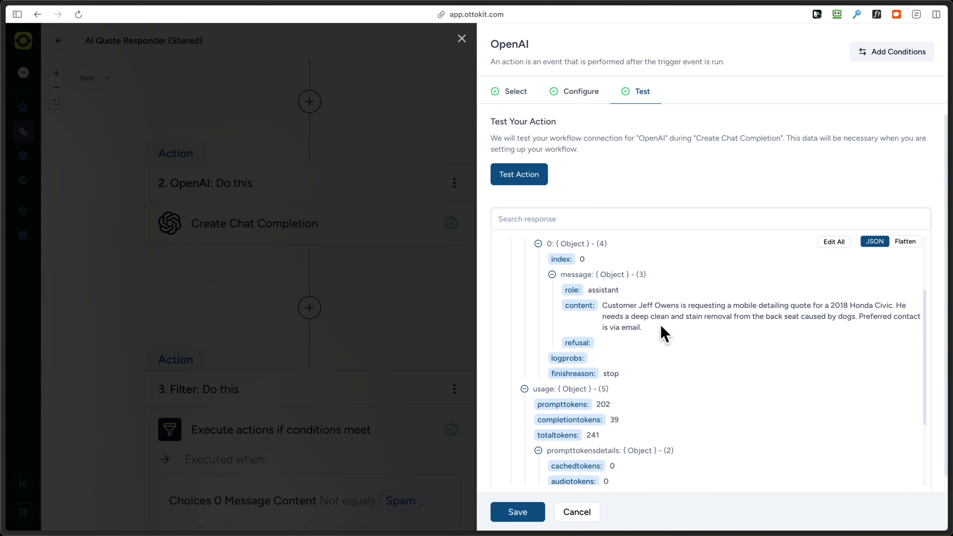
click(517, 512)
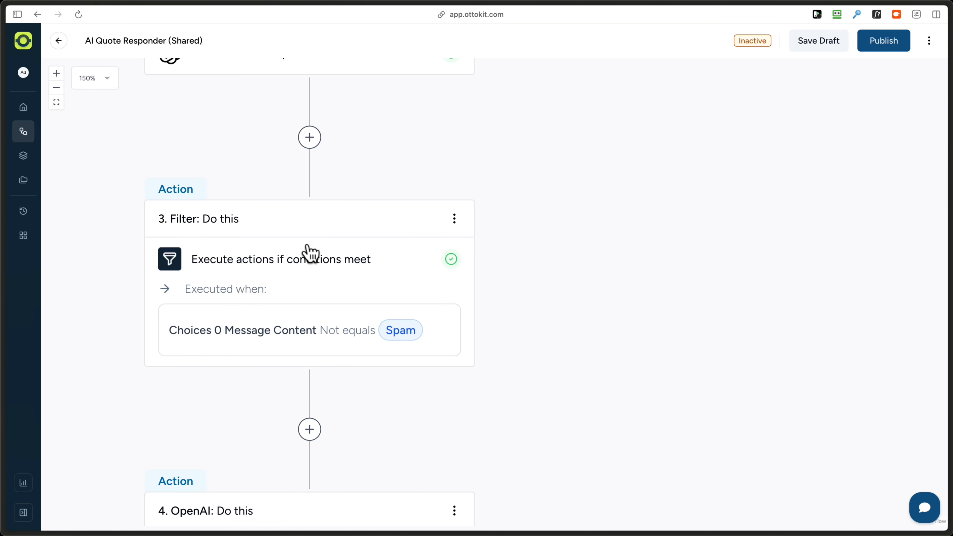
Open the Filter action's configuration to check the condition that stops submissions classified as Spam
click(310, 255)
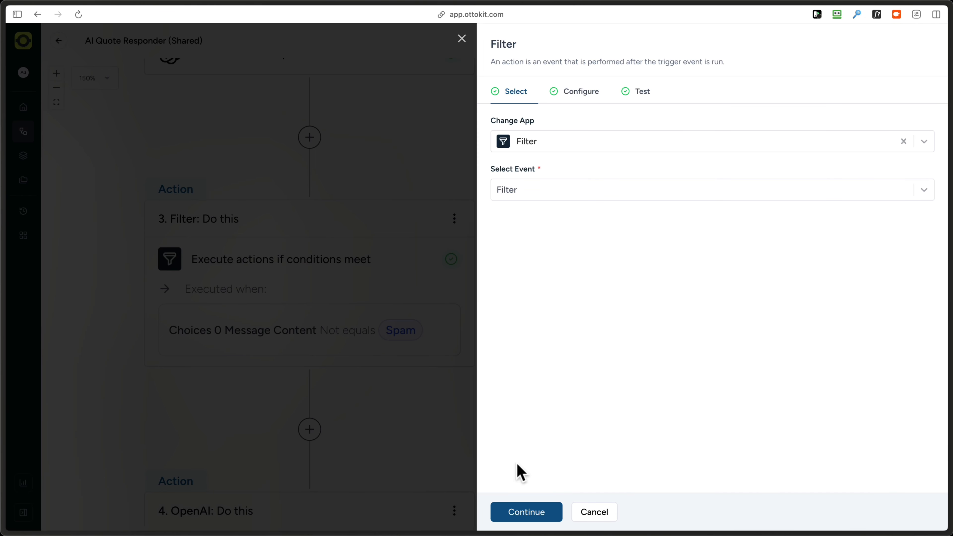
click(578, 92)
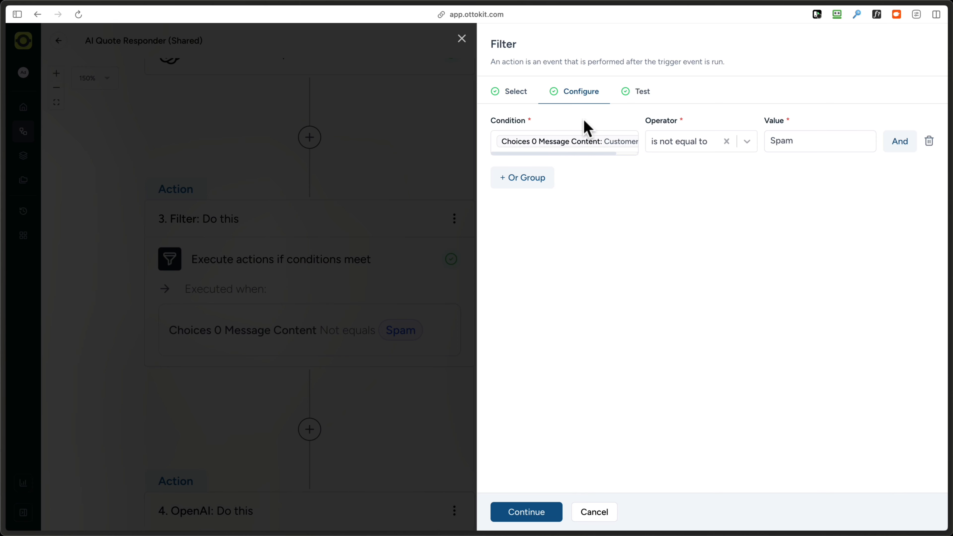
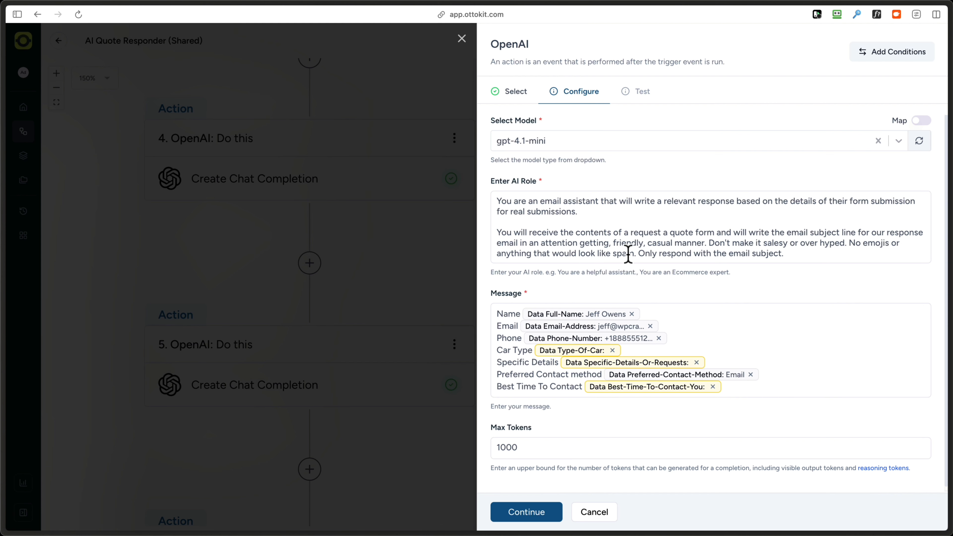
Replace the message in the fourth action with the copied Name, Phone, Email, Year/Make/Model, Description Of Work and Preferred Contact Method mappings
scroll(641, 242, down, 1)
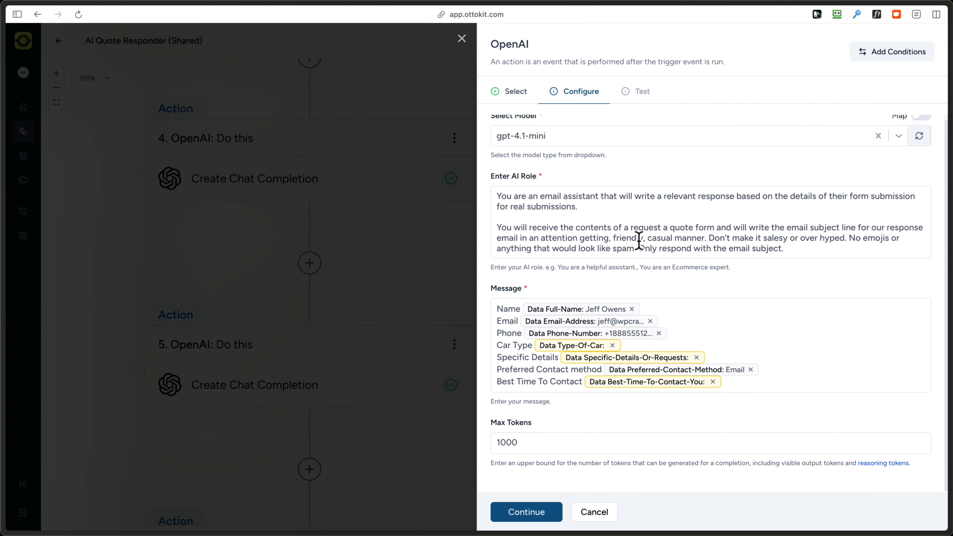
click(506, 355)
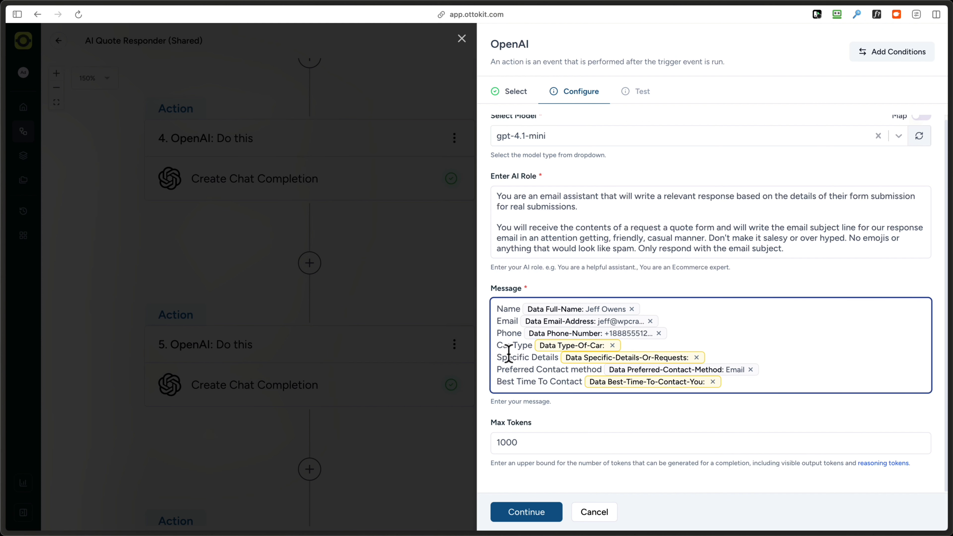
key(super+a)
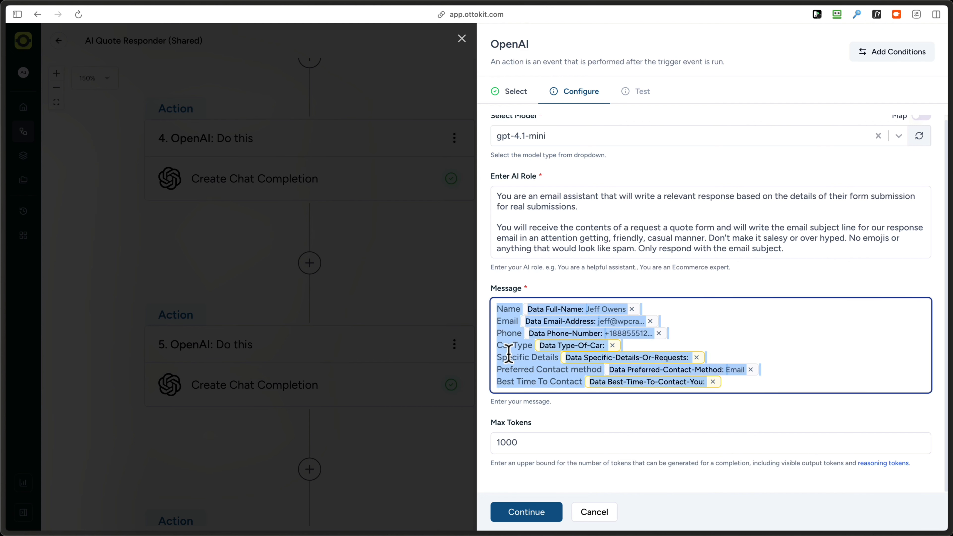
key(BackSpace)
text(Name {data.full-name} Phone {data.phone-number} Email {data.email-address} Year/Make/Model {data.vehicle-year} {data.vehicle-make} {data.vehicle-model} Description Of Work {data.description-of-work-needed} Preferred Contact Method {data.preferred-contact-method})
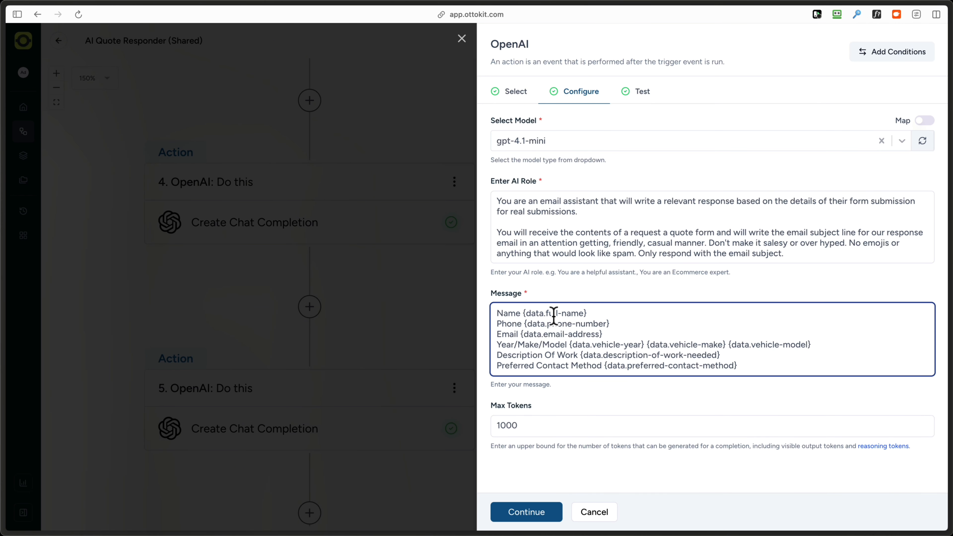
Run the test of the email subject action, review the generated subject line, and save the action
click(525, 512)
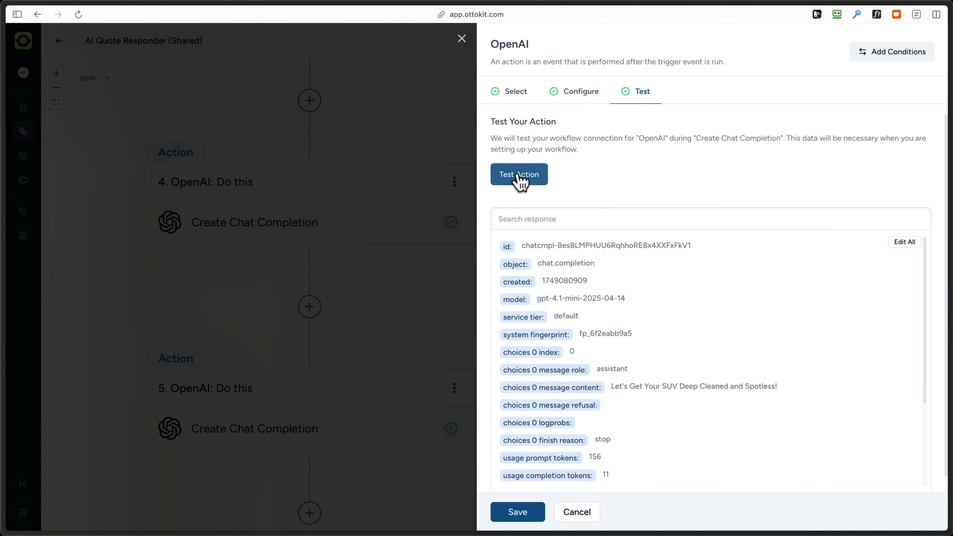
click(525, 174)
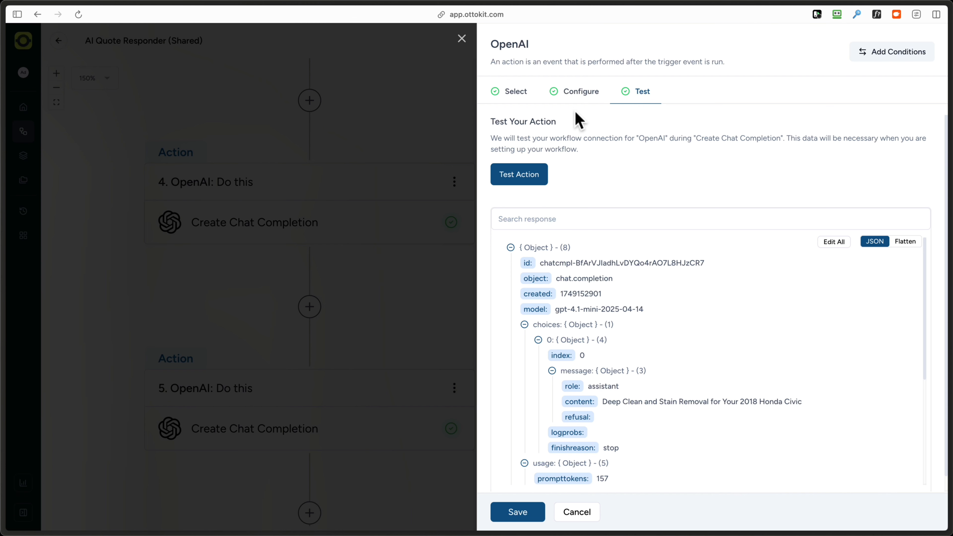
click(578, 94)
click(624, 93)
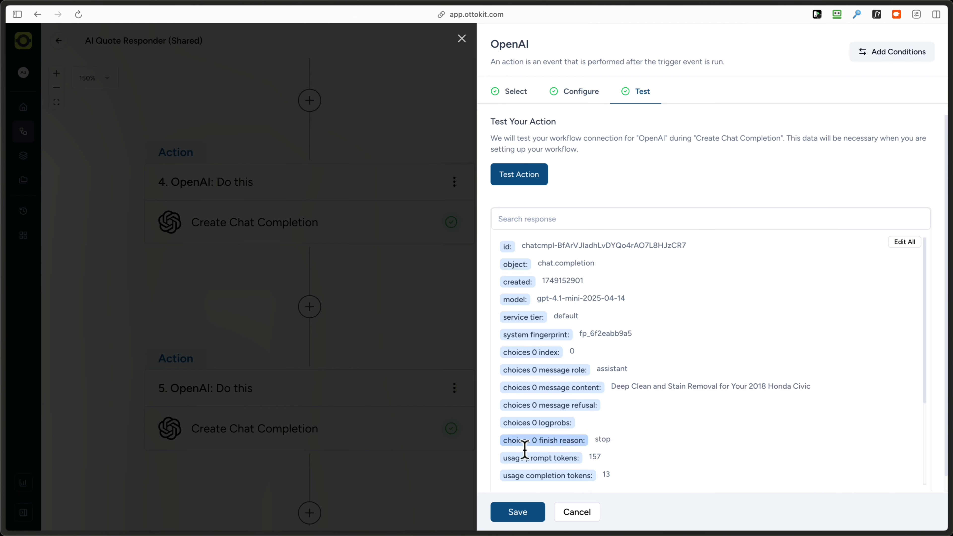
click(521, 513)
Reopen the fourth action's configuration to check its message field mappings, and close it without changes
click(359, 242)
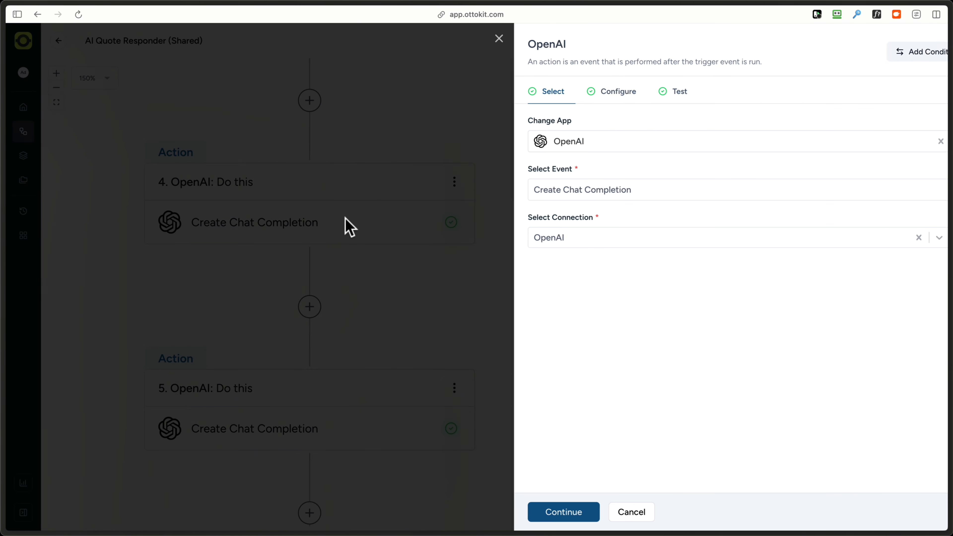
click(580, 96)
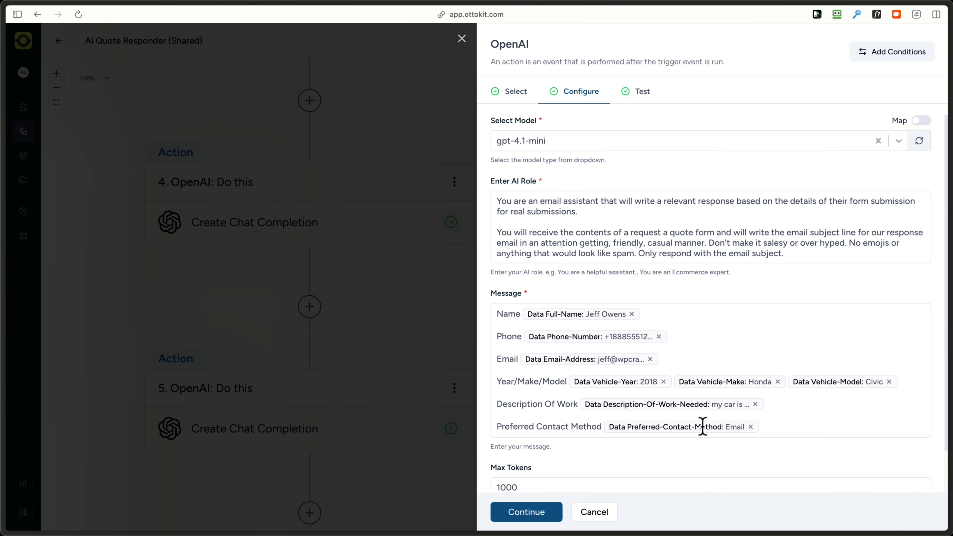
click(594, 512)
Set the connection of the fifth action, Create Chat Completion, to OpenAI and continue to its configuration
scroll(389, 262, down, 5)
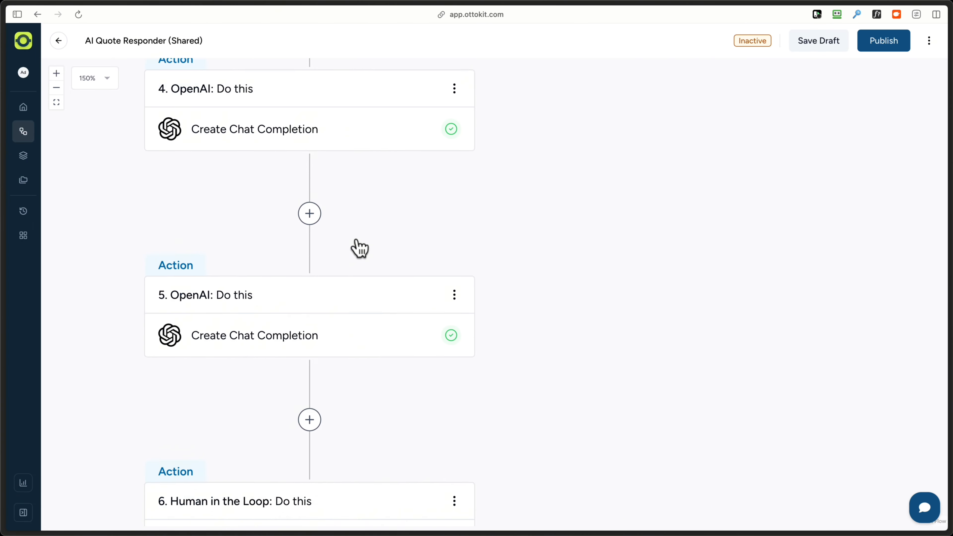
click(344, 288)
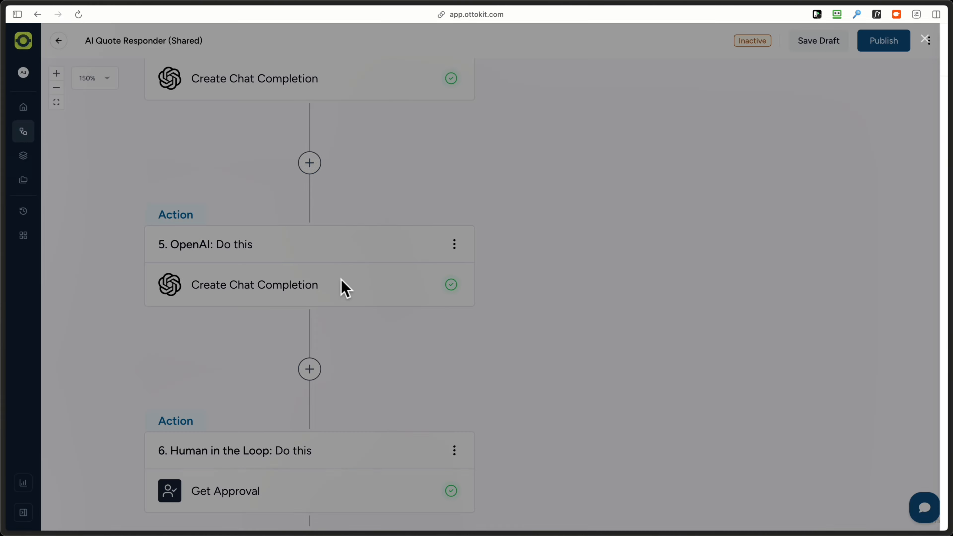
click(544, 240)
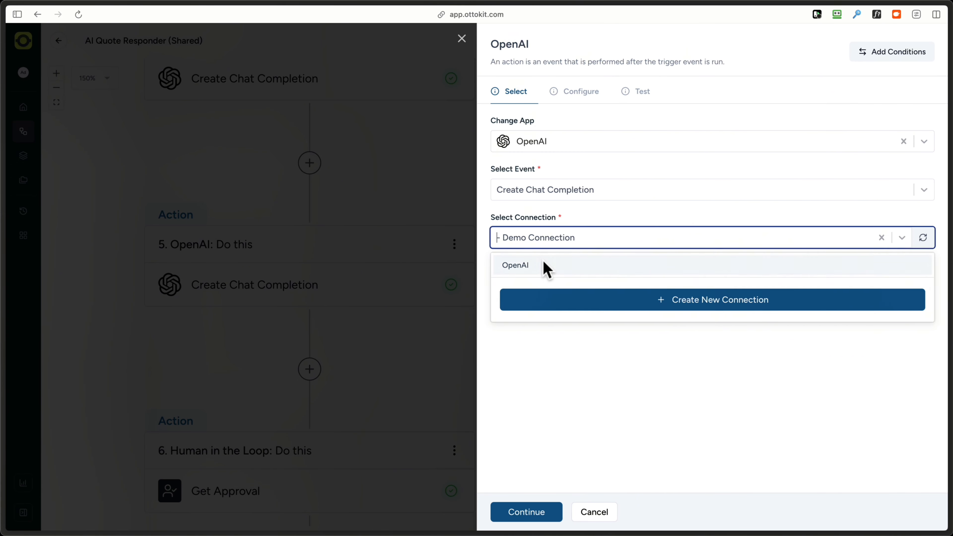
click(545, 266)
click(538, 512)
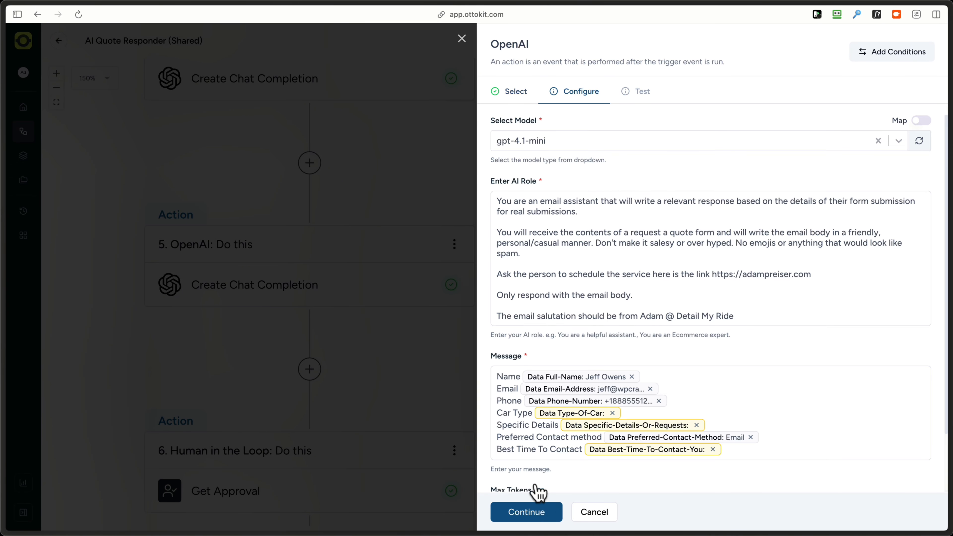
Replace the email body action's message with the copied contact, vehicle, work description and preferred contact method mappings
click(509, 399)
key(super+a)
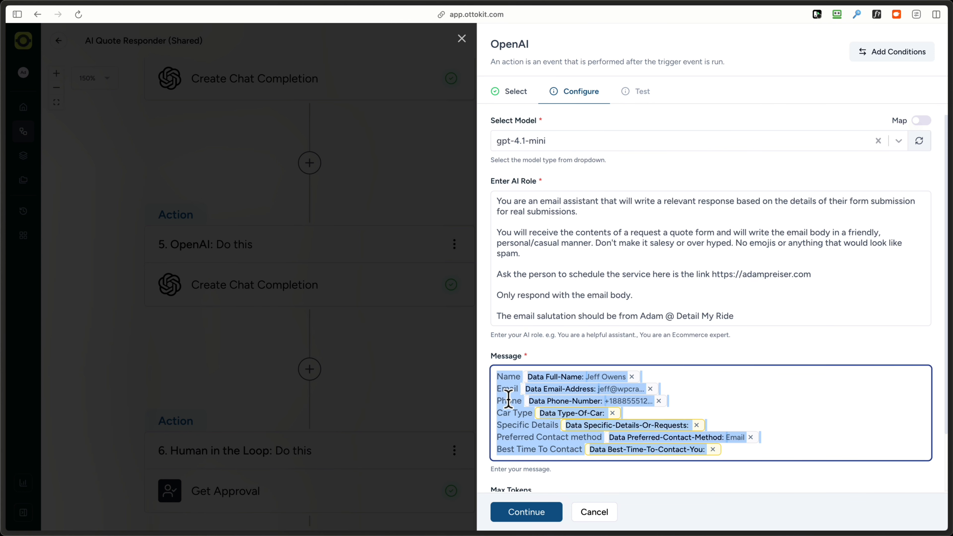
key(BackSpace)
text(Name {data.full-name} Phone {data.phone-number} Email {data.email-address} Year/Make/Model {data.vehicle-year} {data.vehicle-make} {data.vehicle-model} Description Of Work {data.description-of-work-needed} Preferred Contact Method {data.preferred-contact-method})
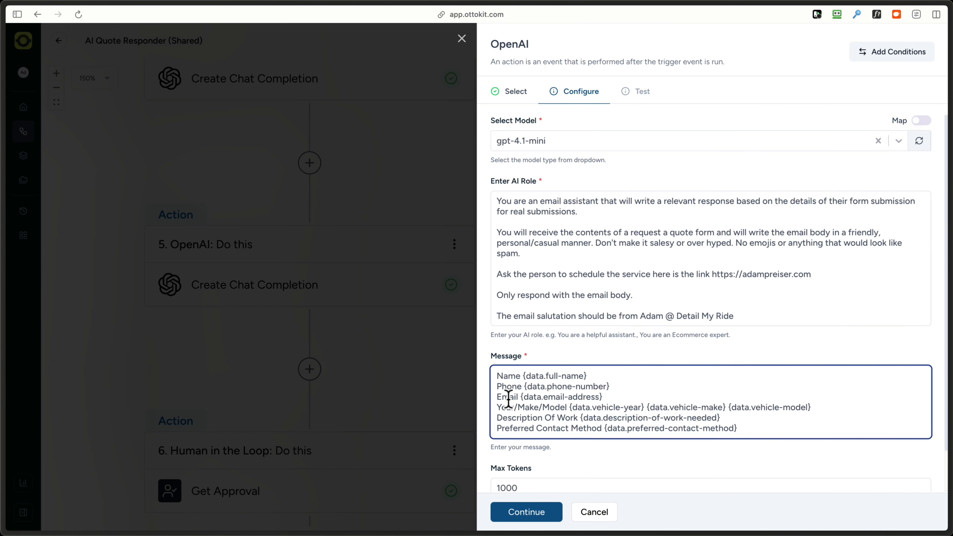
Review the AI role instructions on the email body's tone, spam avoidance, scheduling link and body-only response
click(543, 206)
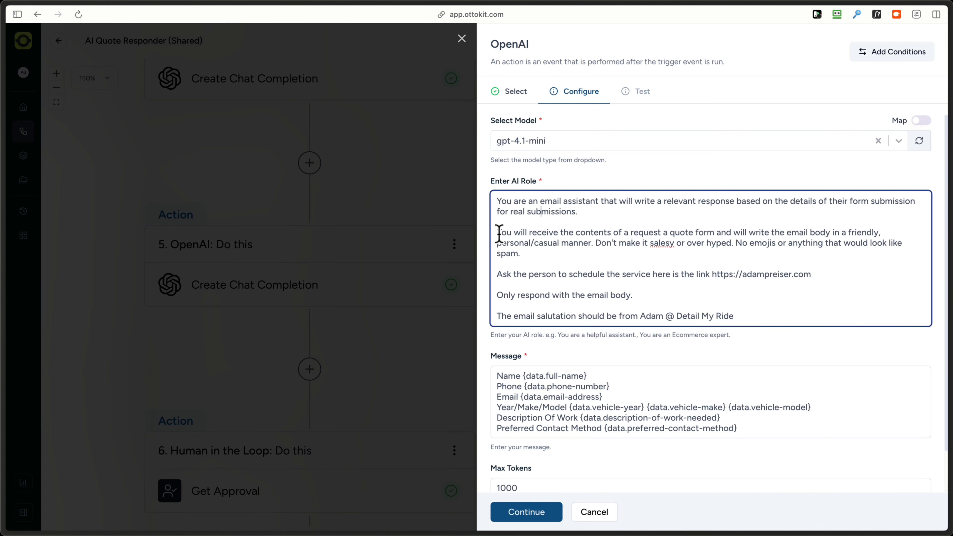
drag(496, 232, 875, 233)
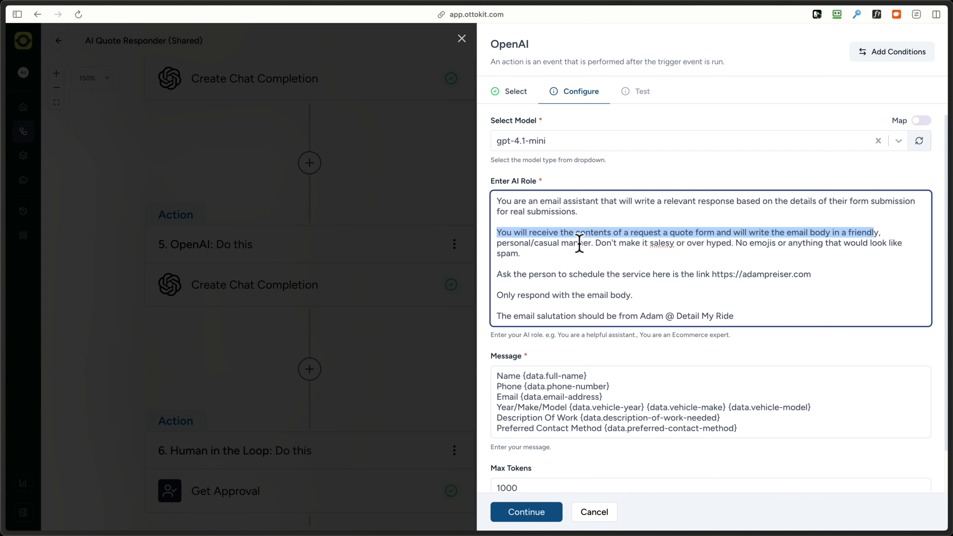
click(588, 243)
drag(588, 243, 543, 246)
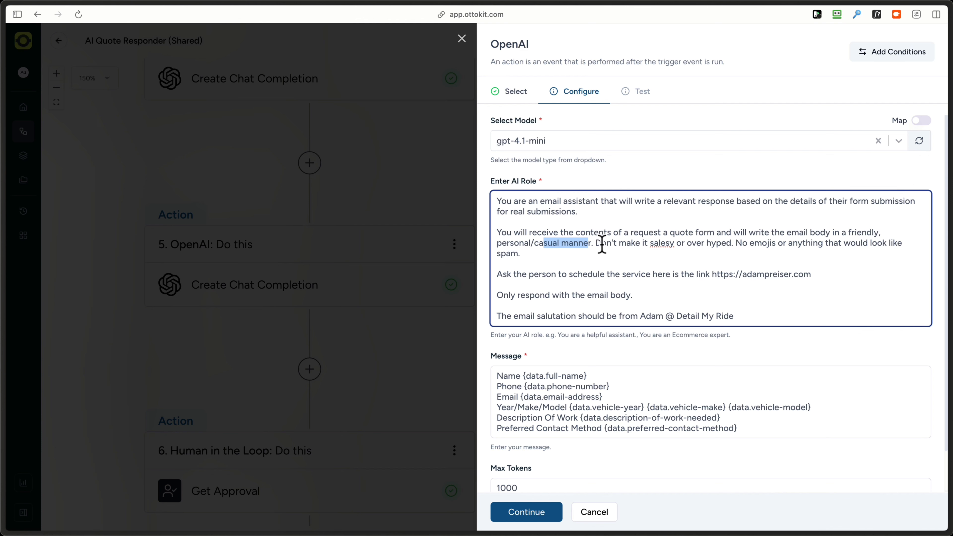
drag(595, 244, 828, 247)
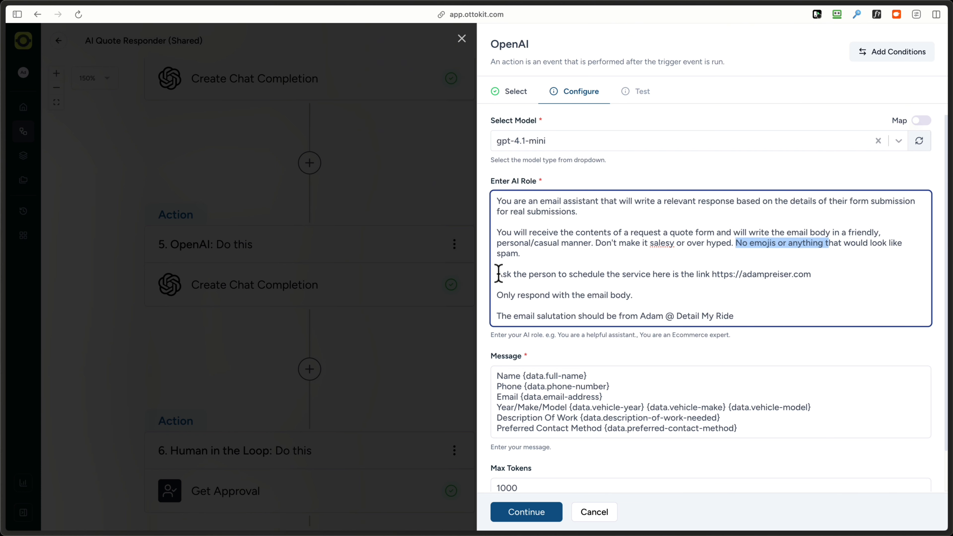
click(499, 273)
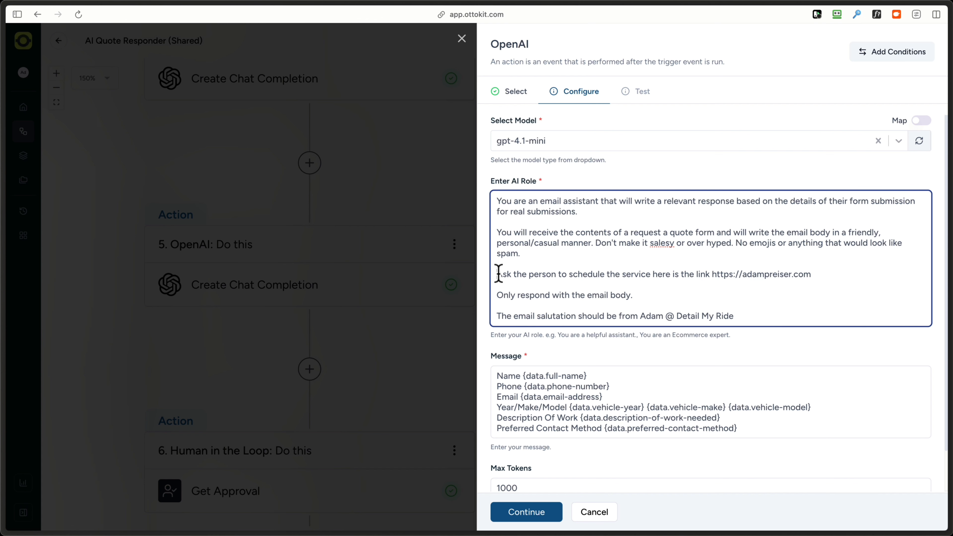
drag(499, 273, 711, 276)
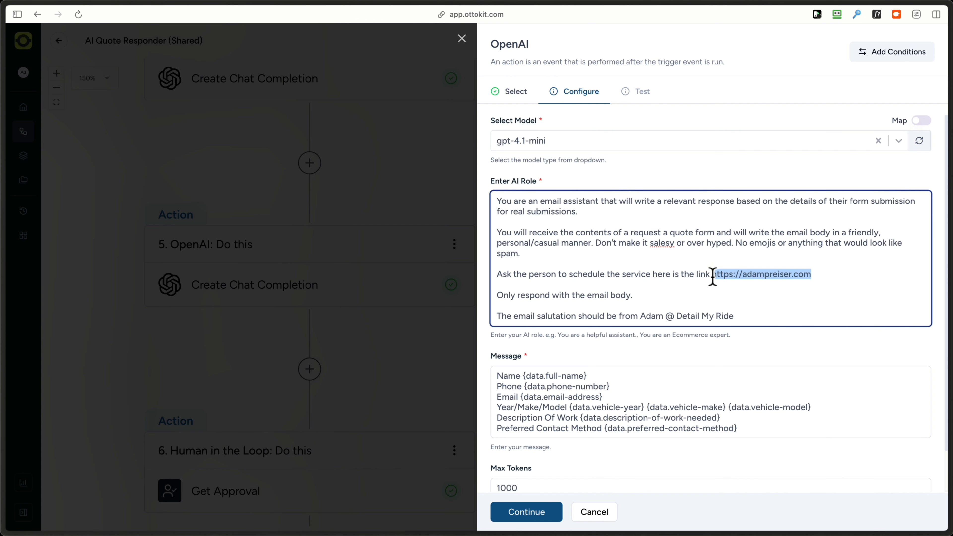
click(653, 256)
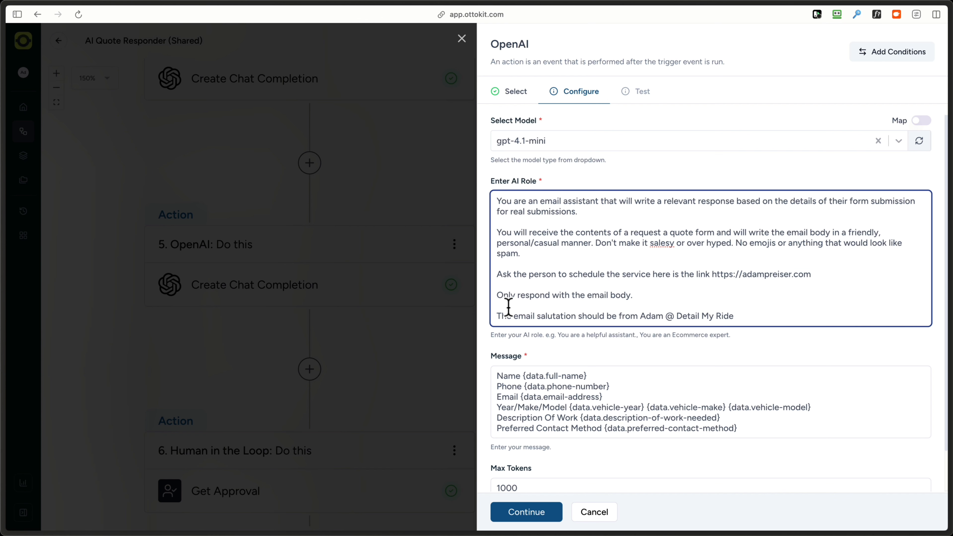
drag(495, 296, 615, 298)
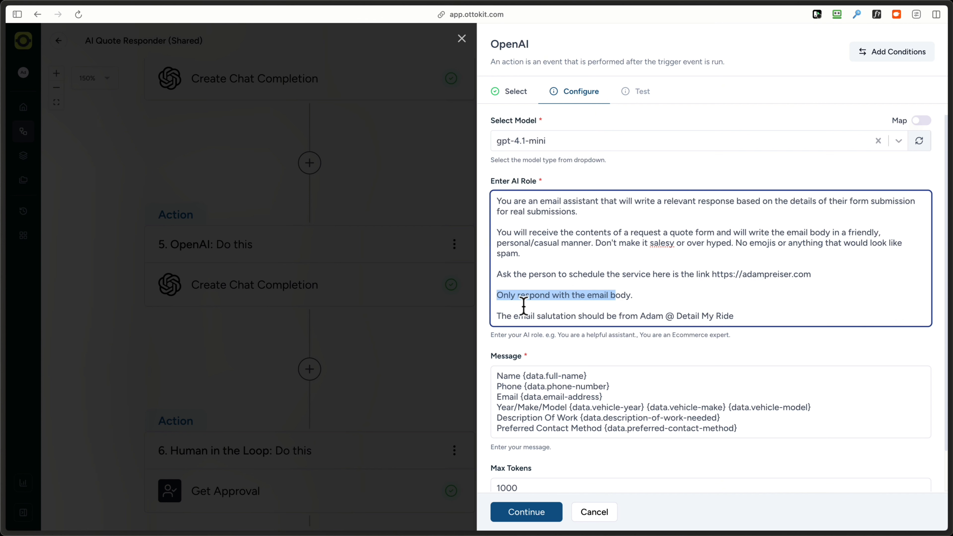
Change the business name in the AI role's email salutation to Clean My Ride
drag(496, 315, 747, 321)
click(684, 316)
click(677, 316)
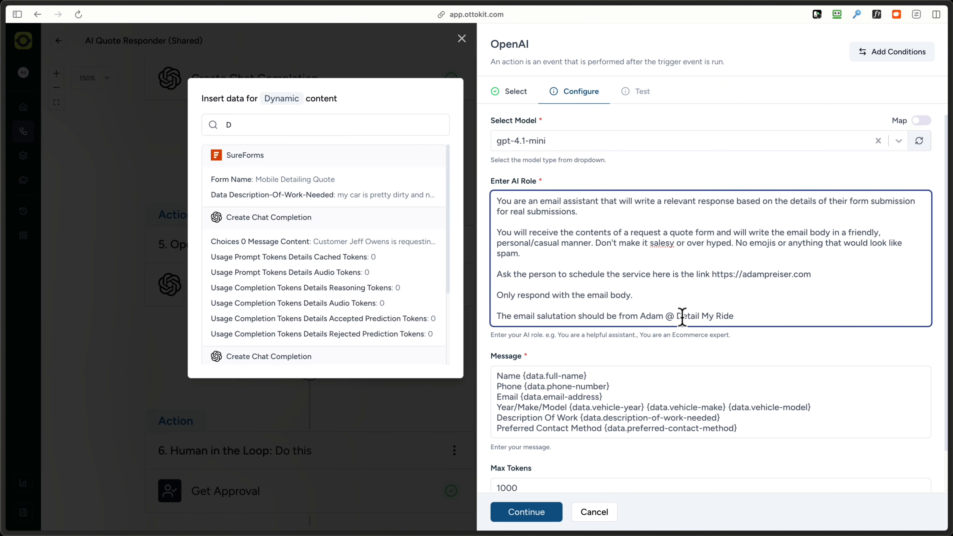
double_click(684, 316)
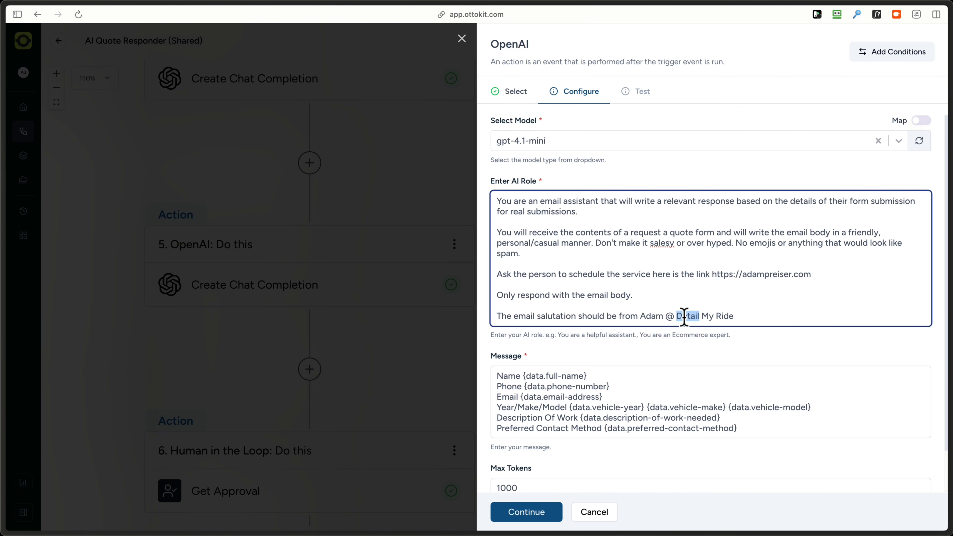
Continue to the test of the email body action, run it, and review the generated reply
scroll(684, 317, down, 2)
click(526, 512)
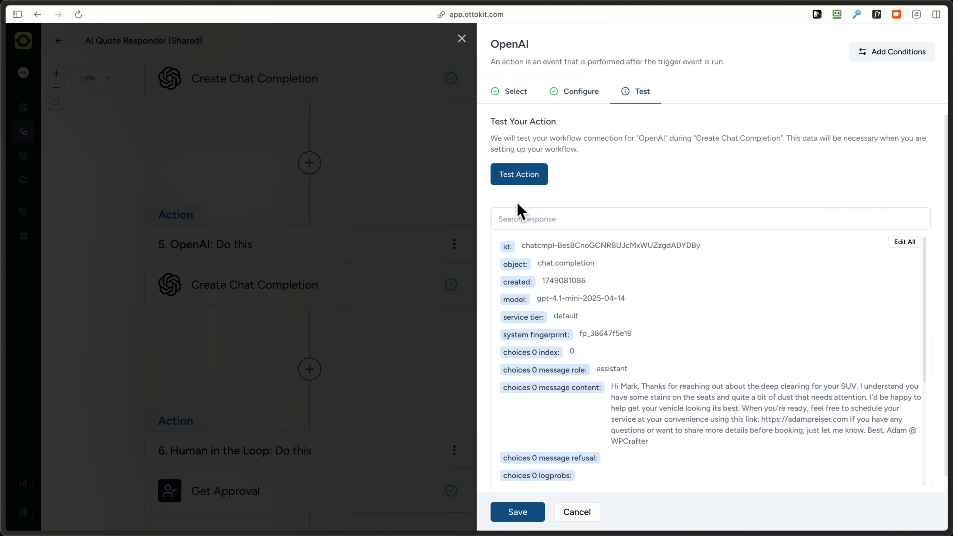
click(519, 180)
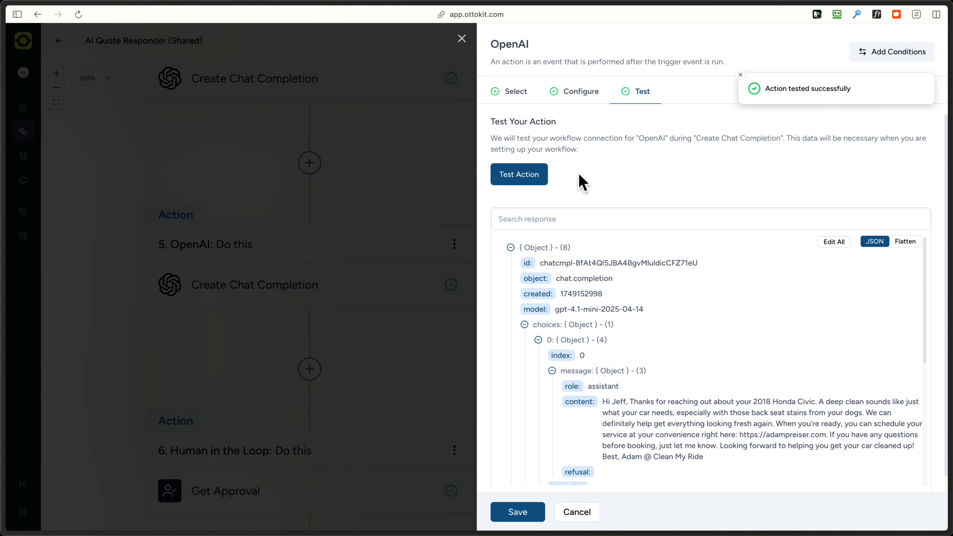
scroll(647, 396, down, 5)
scroll(647, 396, up, 3)
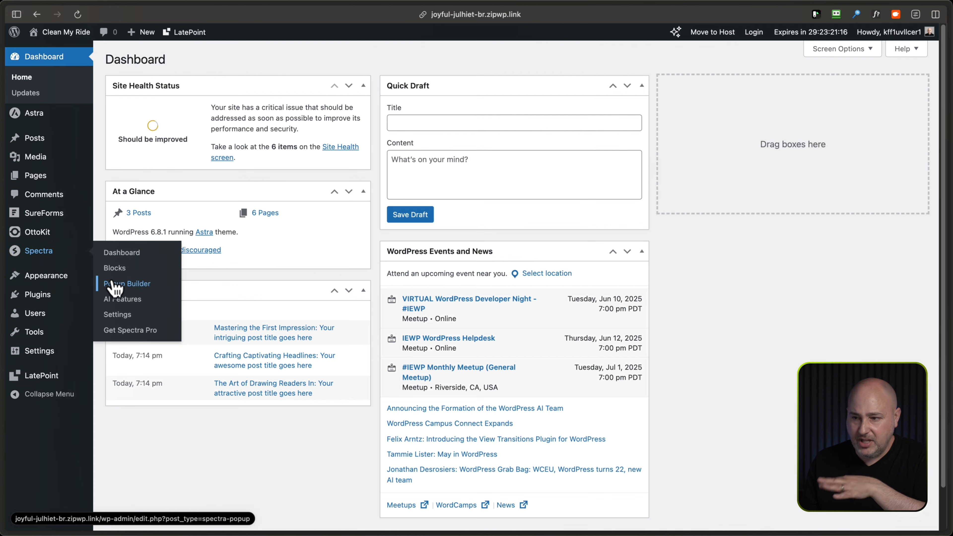
Switch to LatePoint on the WordPress site, open a new service form, and examine its general, duration and price settings
click(66, 378)
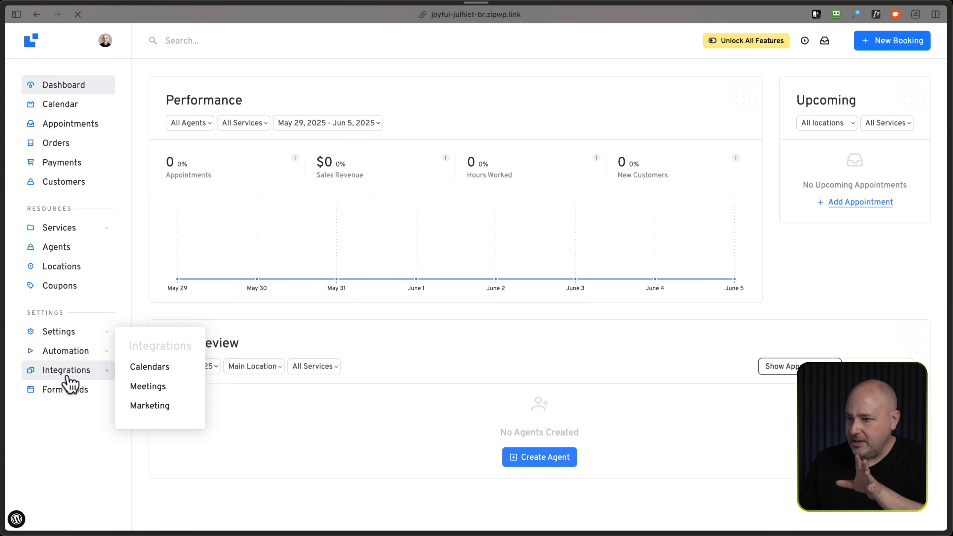
click(68, 230)
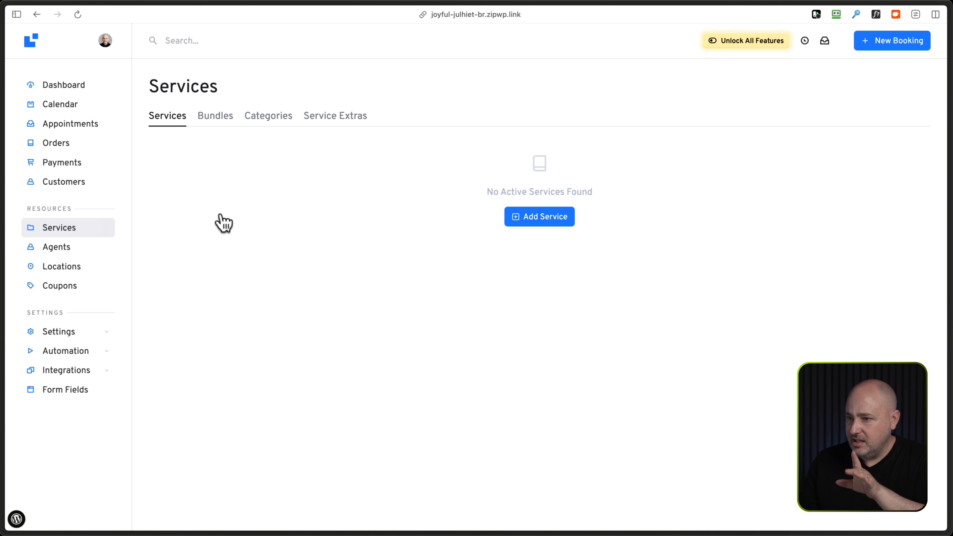
click(524, 224)
click(262, 181)
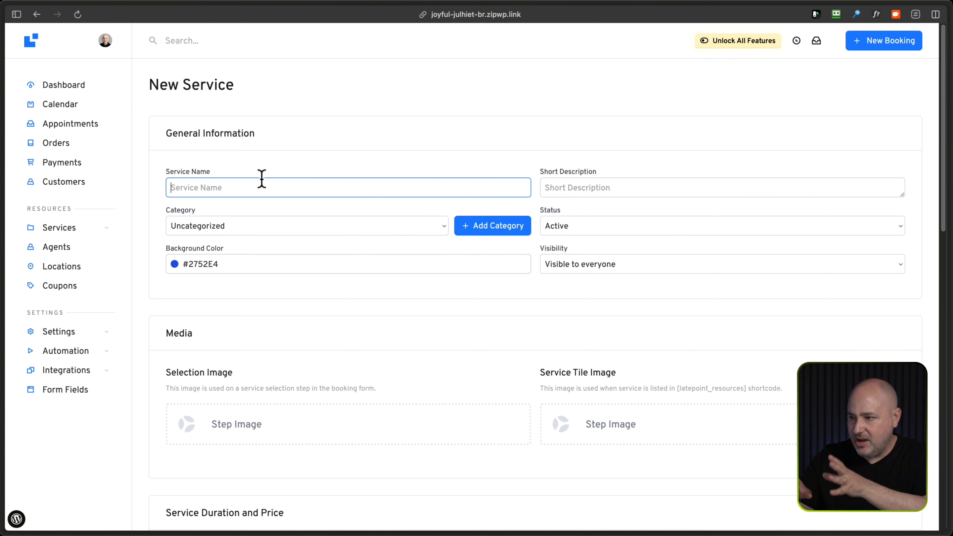
scroll(261, 181, down, 10)
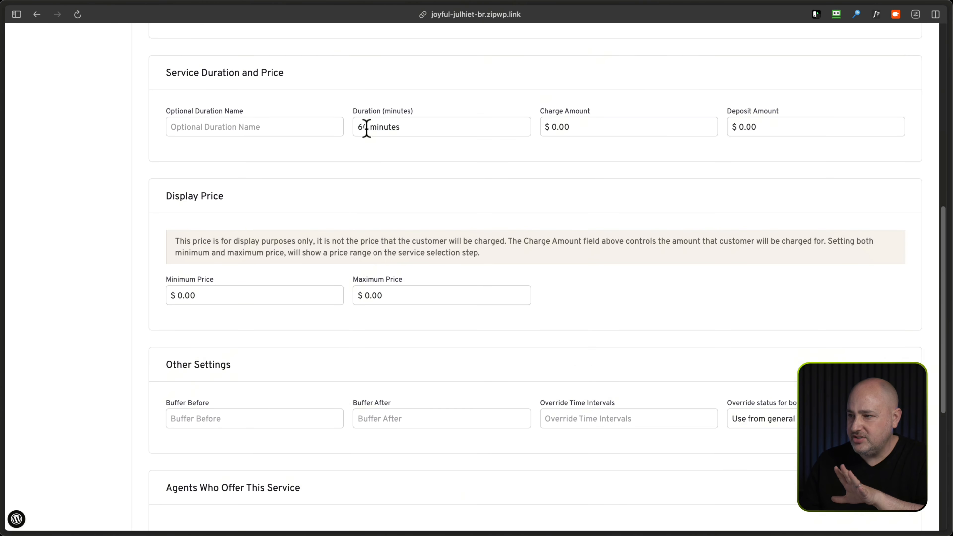
Give the Mobile Detailing service's instant booking page in LatePoint a near-black background and copy the page's URL
scroll(372, 166, down, 6)
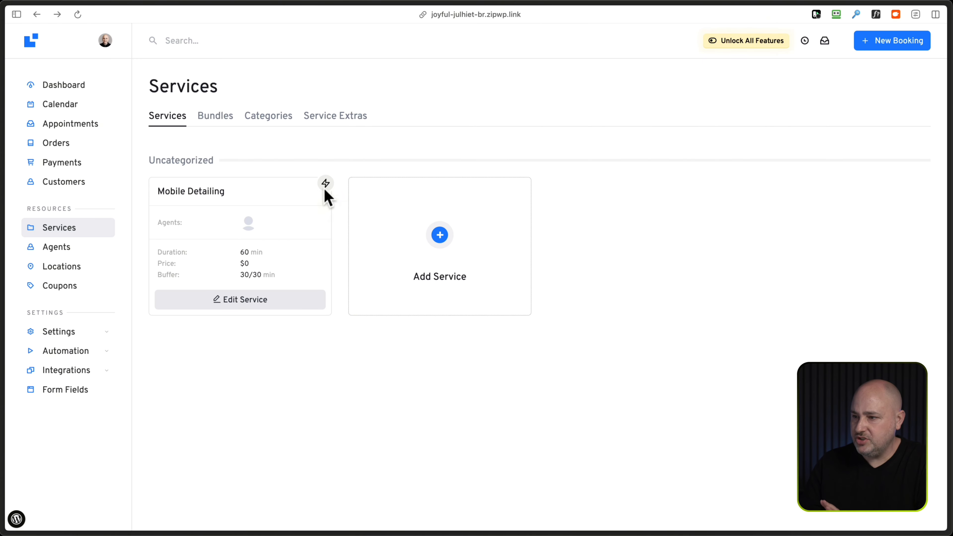
click(329, 185)
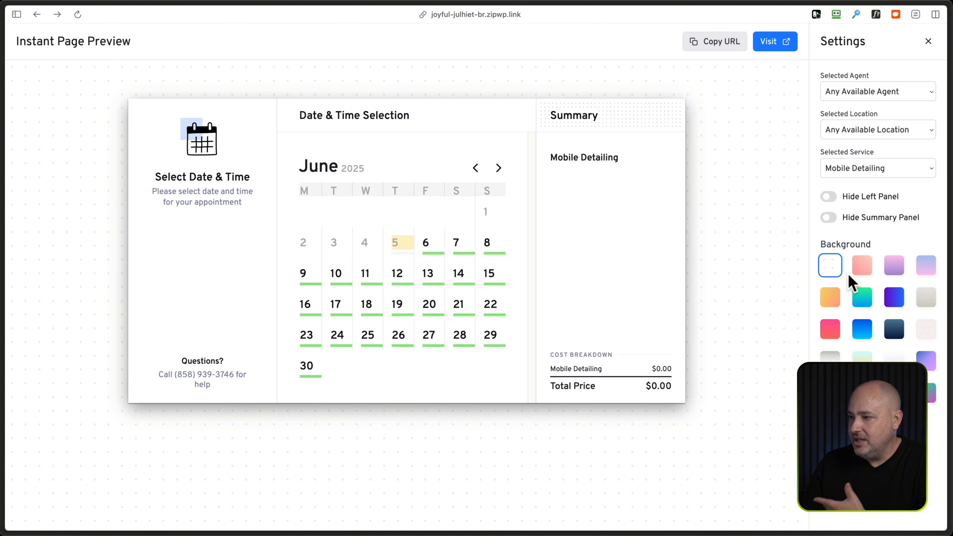
click(862, 299)
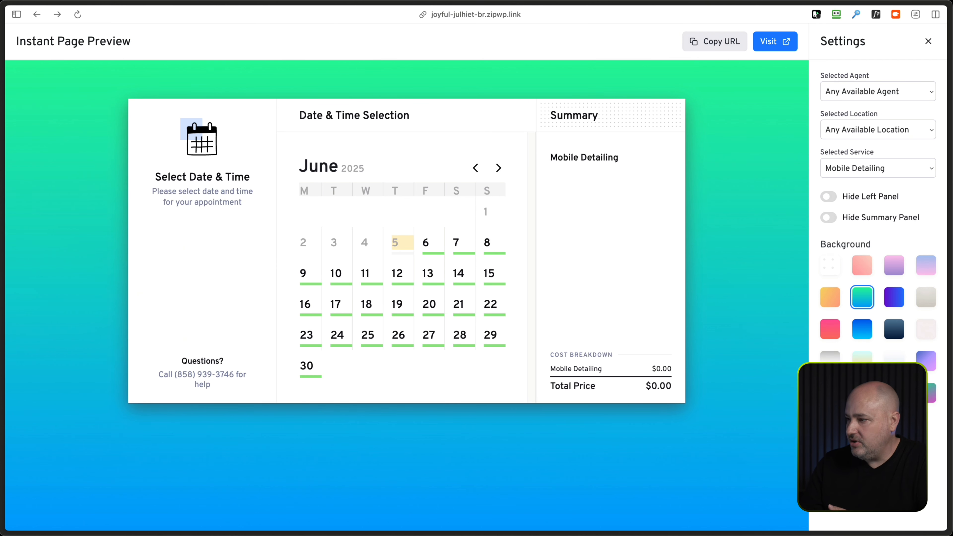
click(862, 392)
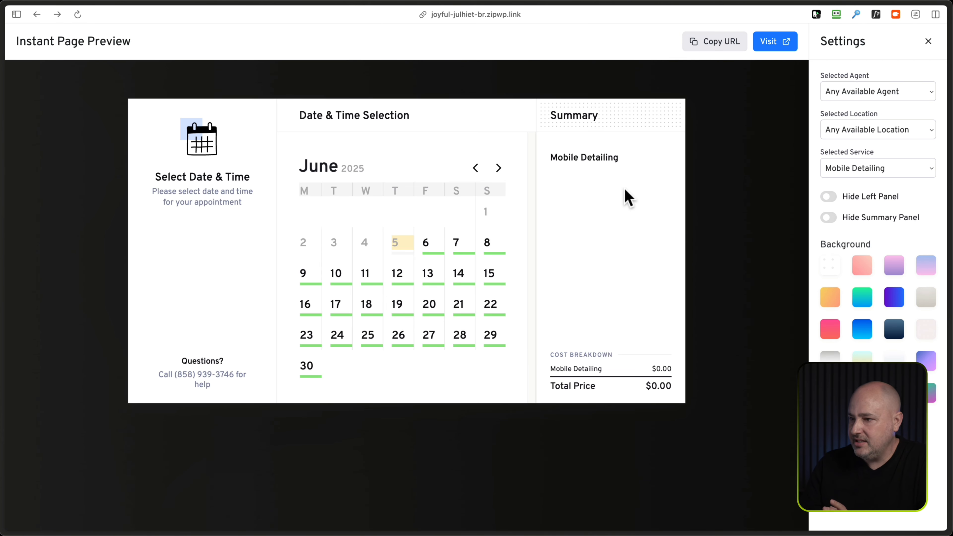
click(720, 49)
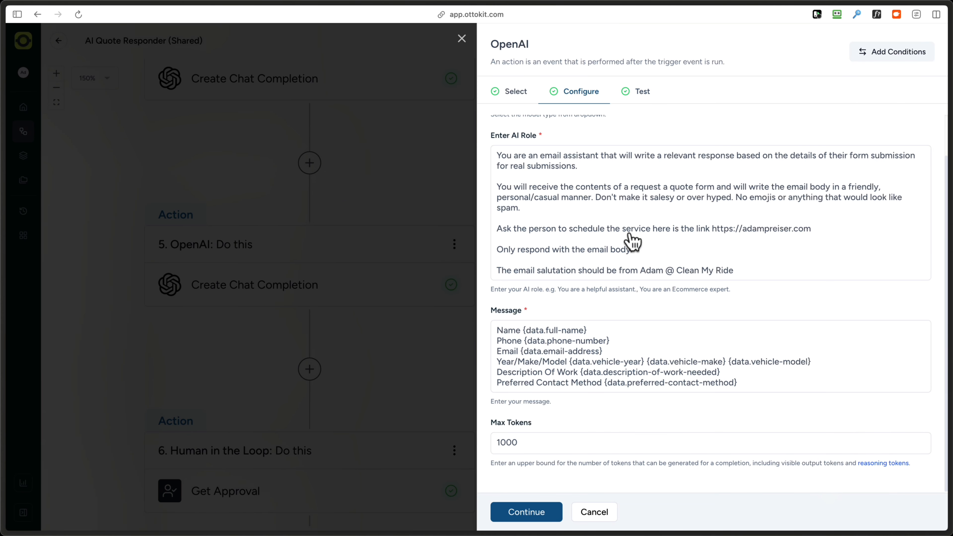
Switch to OttoKit, replace the scheduling link in the email body action's AI role with the copied booking page URL, and save the action
drag(814, 229, 712, 227)
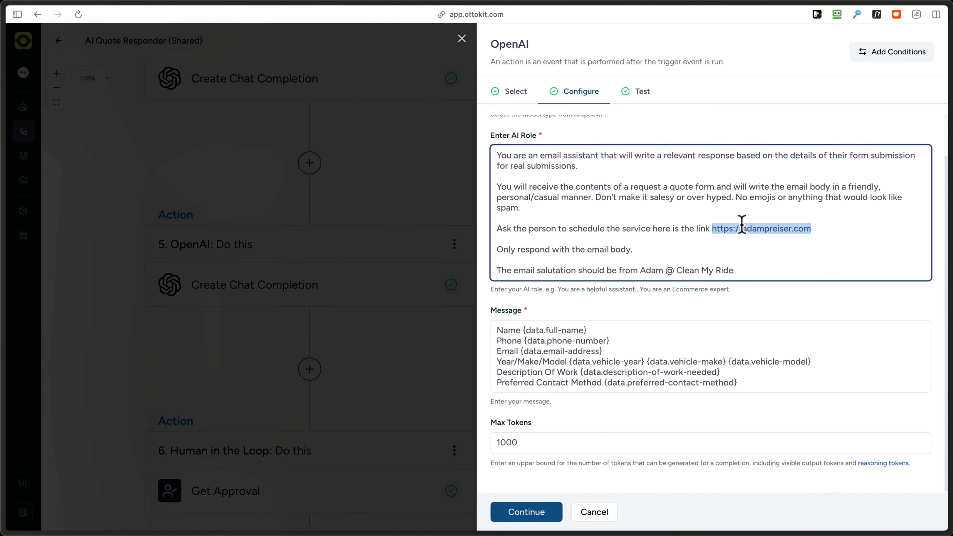
key(BackSpace)
key(super+v)
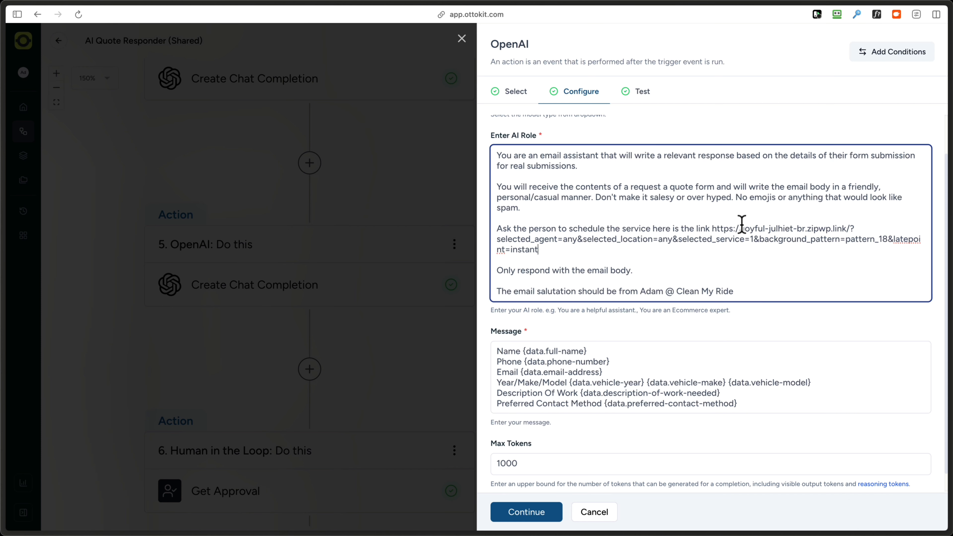
click(537, 512)
click(535, 515)
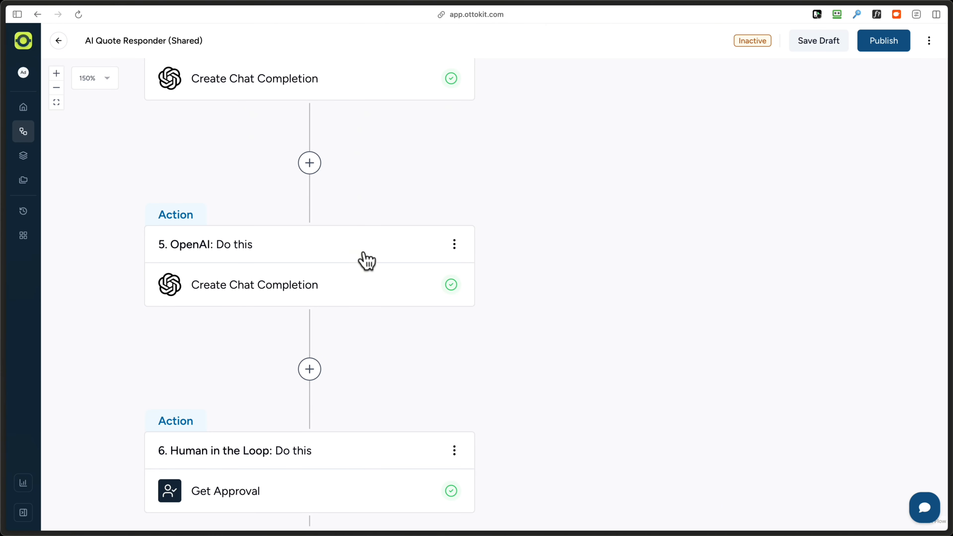
Open the configuration of the Human in the Loop action and review its approver contact type options, approver email address and sender name
scroll(314, 276, down, 5)
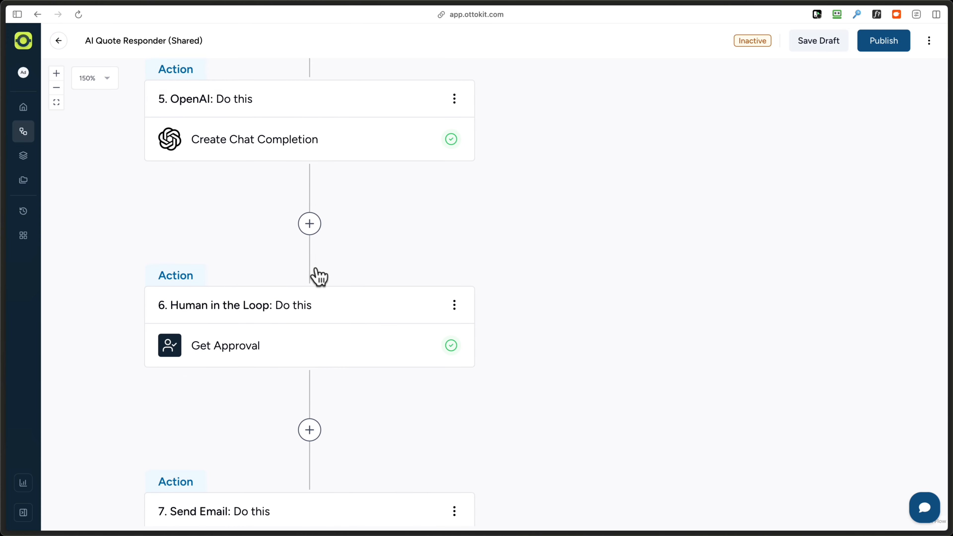
click(277, 331)
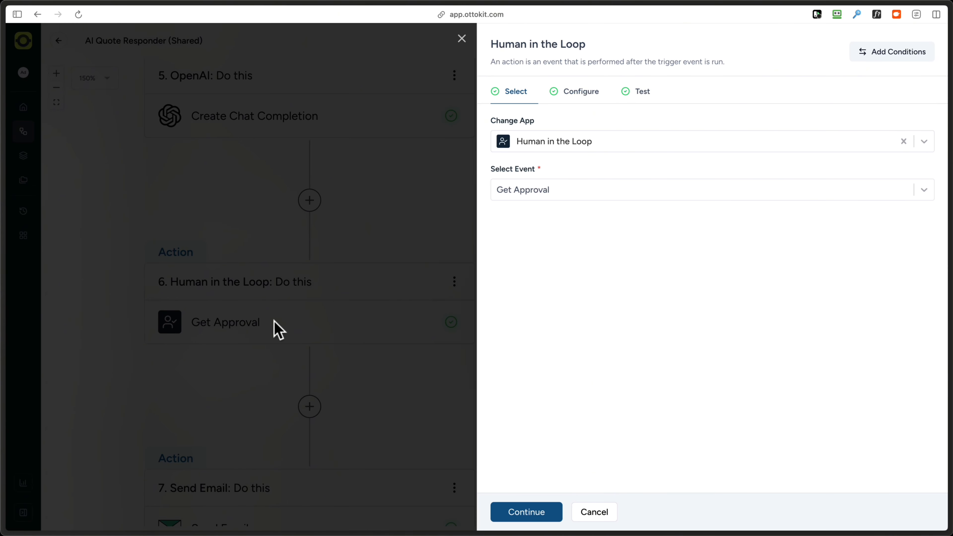
click(571, 99)
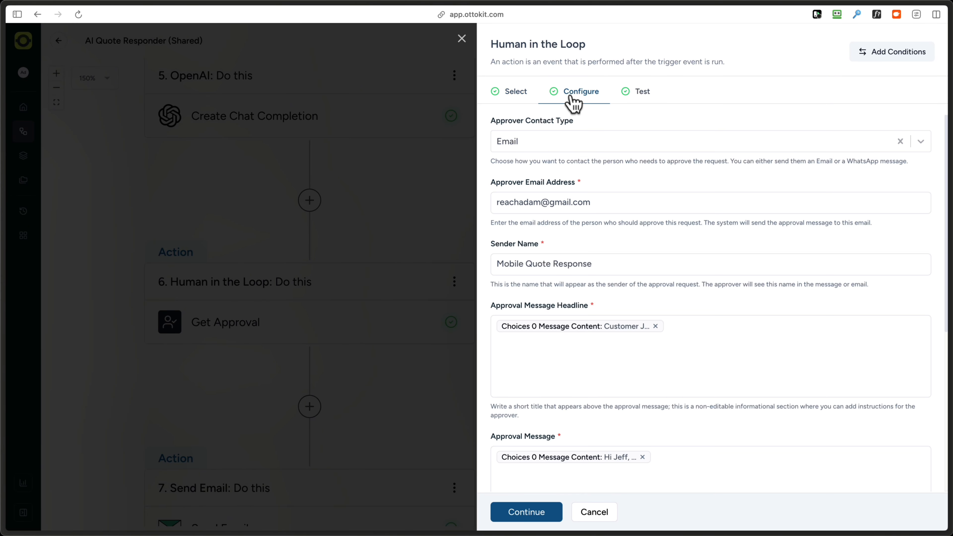
click(597, 144)
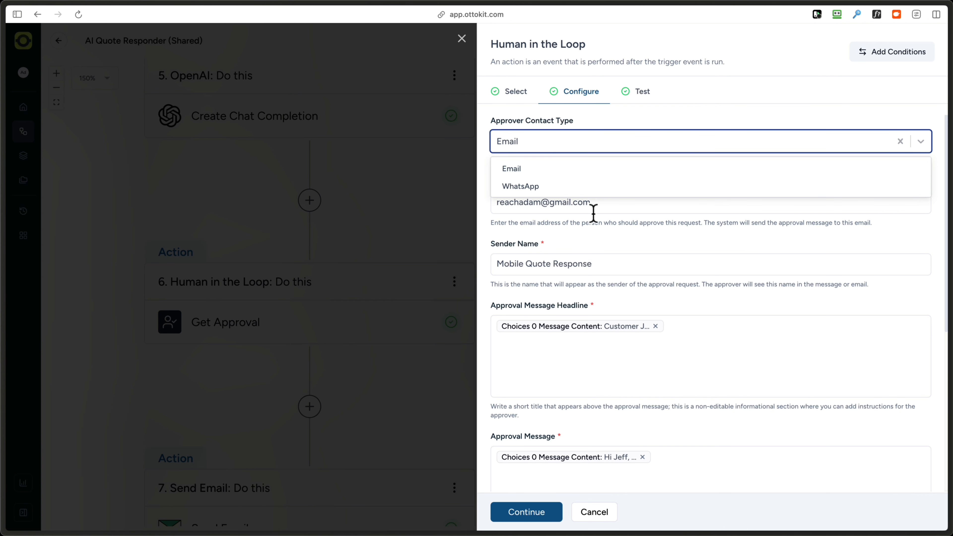
click(598, 224)
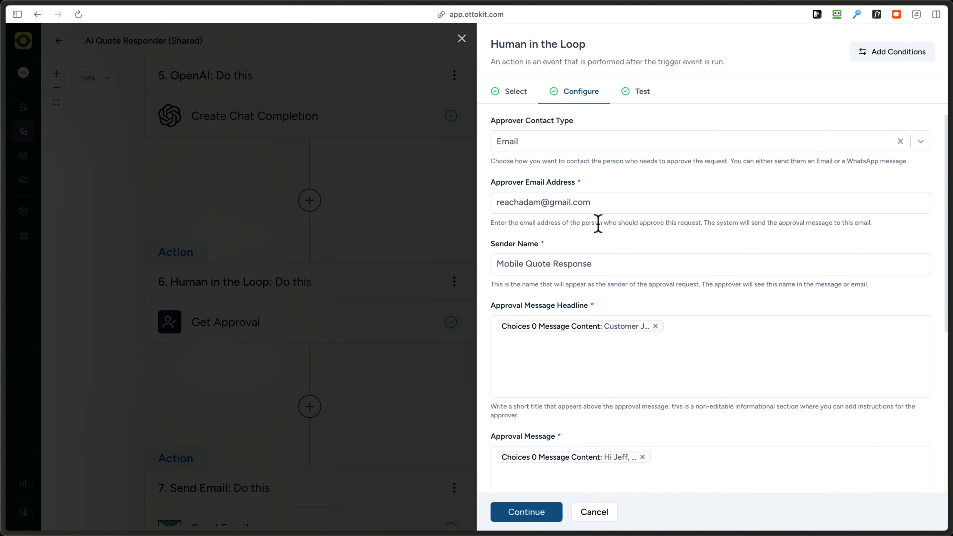
triple_click(606, 202)
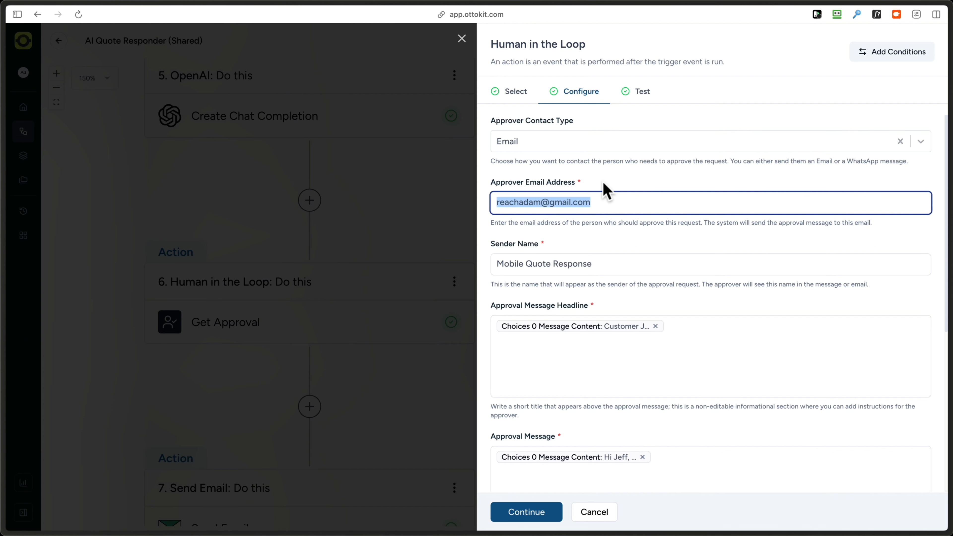
click(603, 259)
triple_click(604, 255)
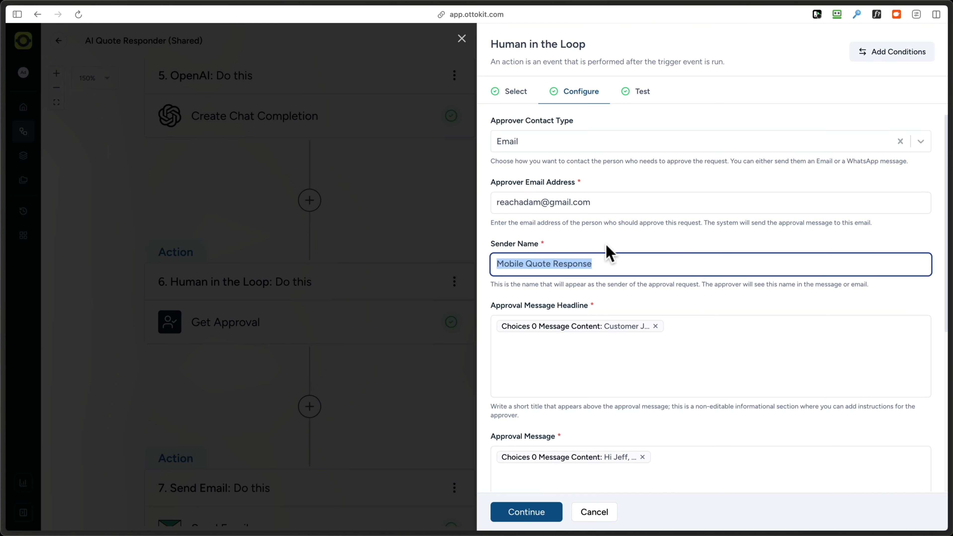
click(525, 258)
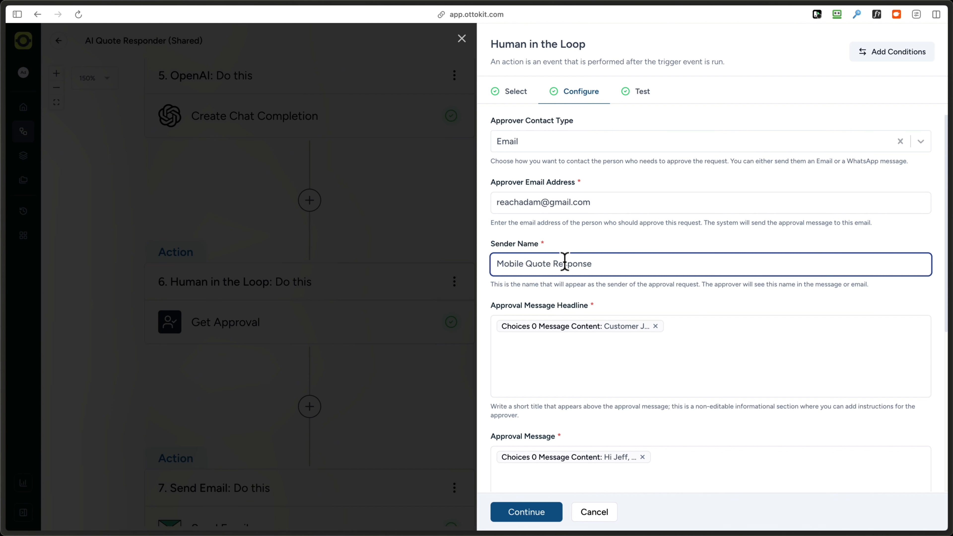
Replace the approval message headline with the Choices 0 Message Content from the first Create Chat Completion action
scroll(563, 260, down, 3)
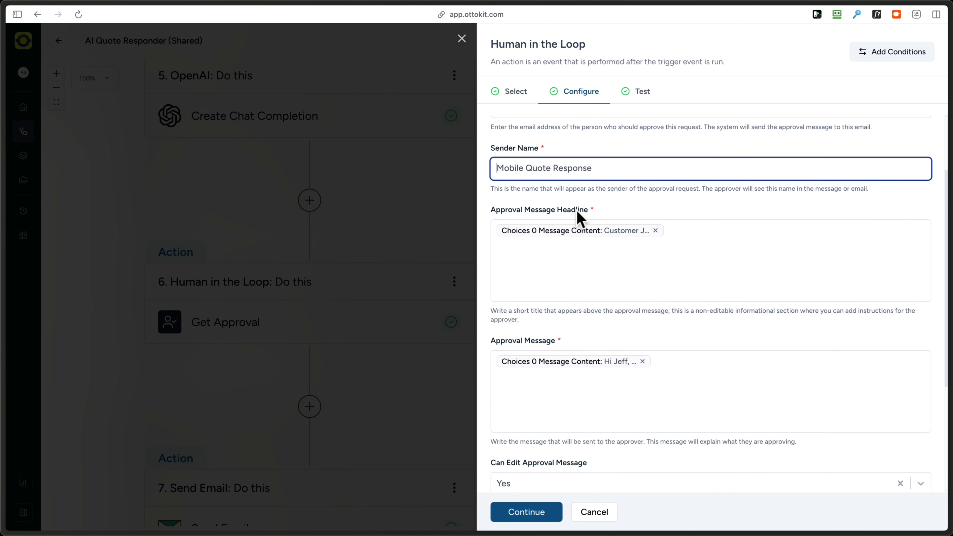
click(577, 250)
key(BackSpace)
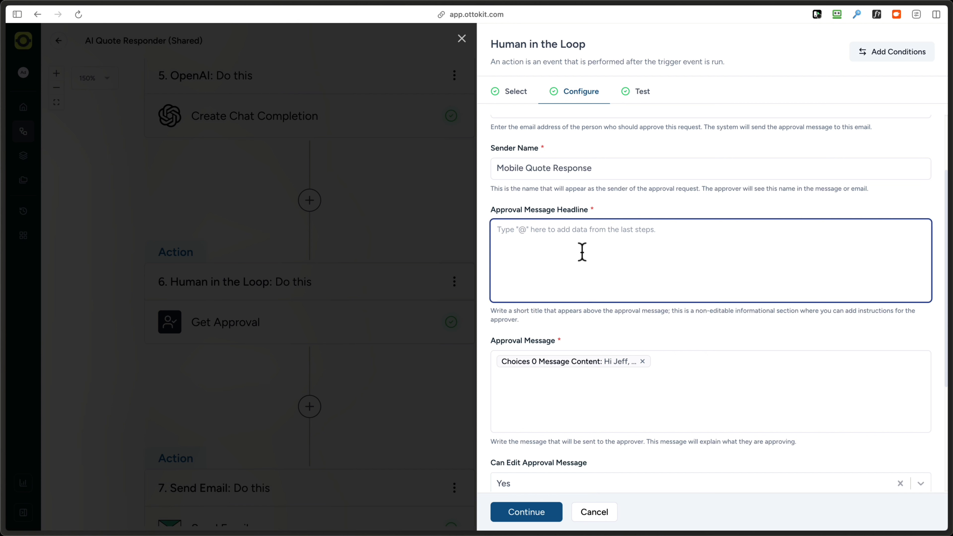
text(@)
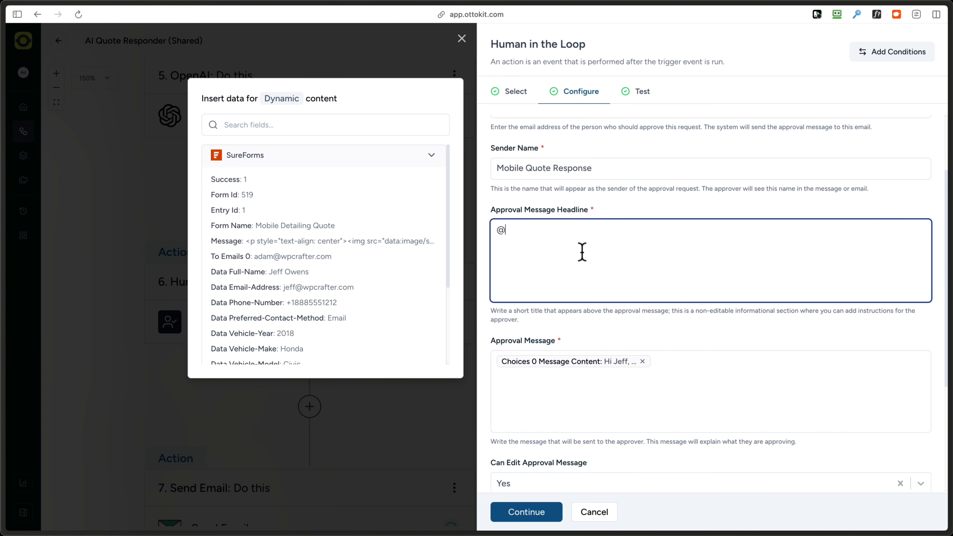
click(373, 162)
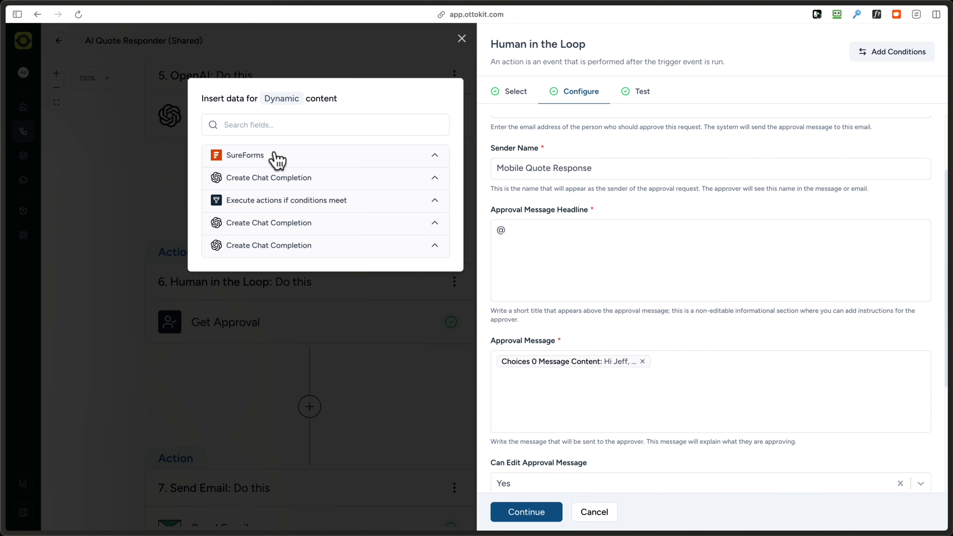
click(266, 181)
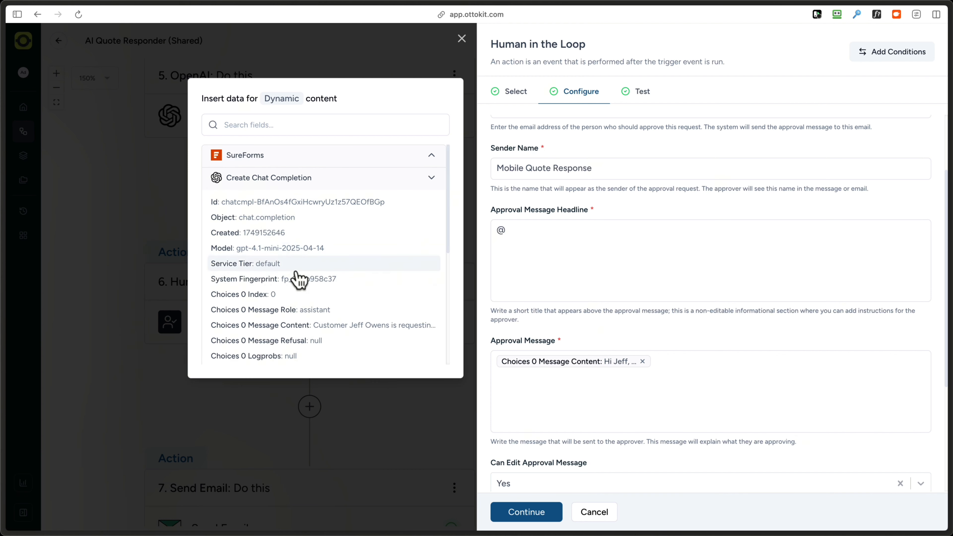
click(264, 325)
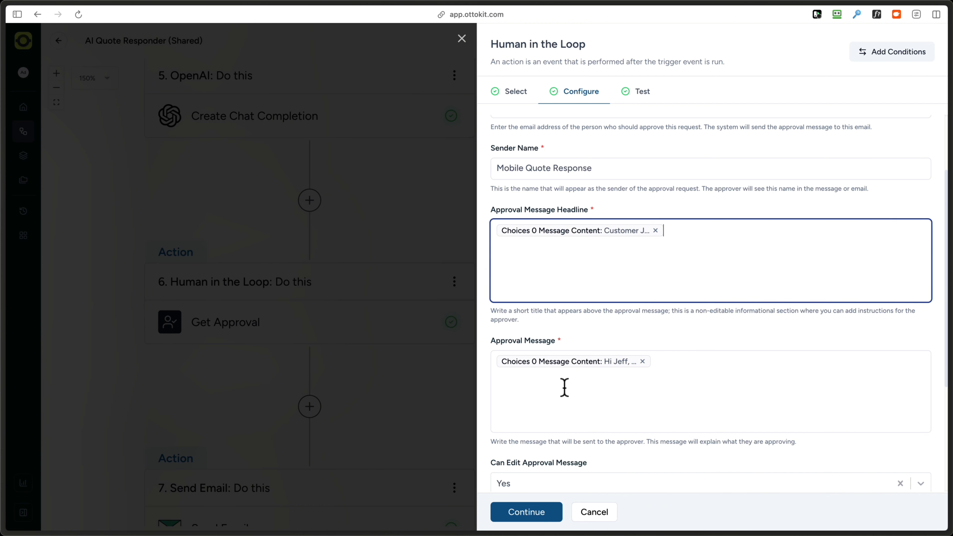
Replace the approval message with the Choices 0 Message Content from the last Create Chat Completion action
click(642, 361)
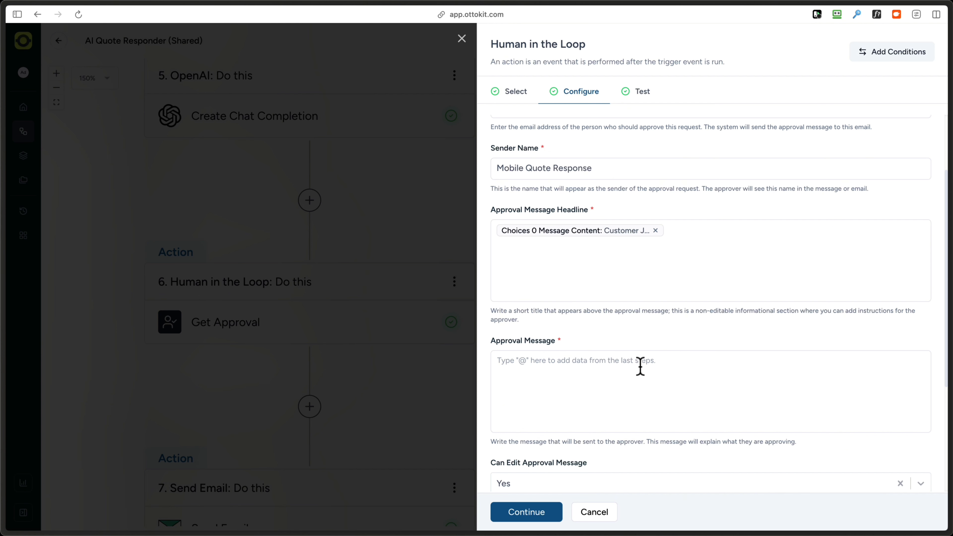
click(640, 365)
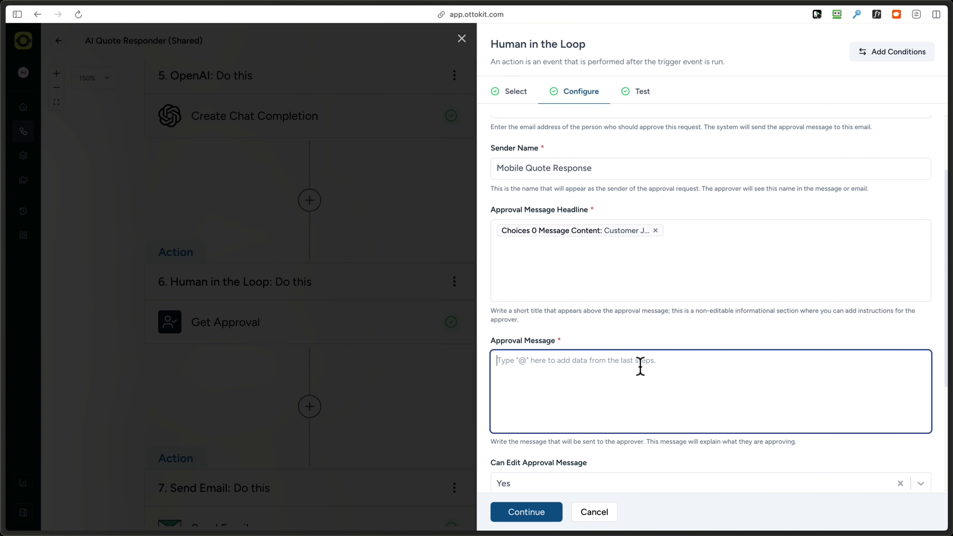
text(@)
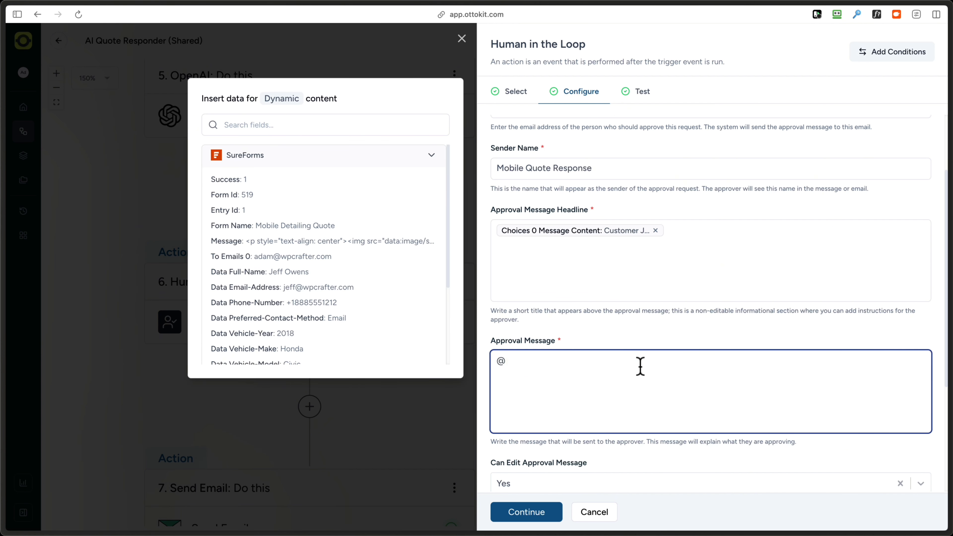
click(367, 164)
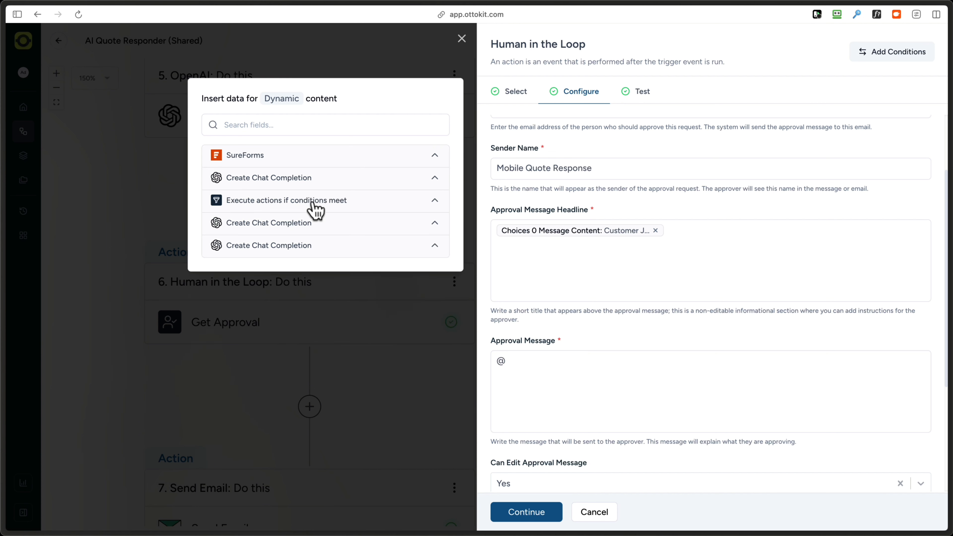
click(278, 248)
scroll(298, 300, down, 5)
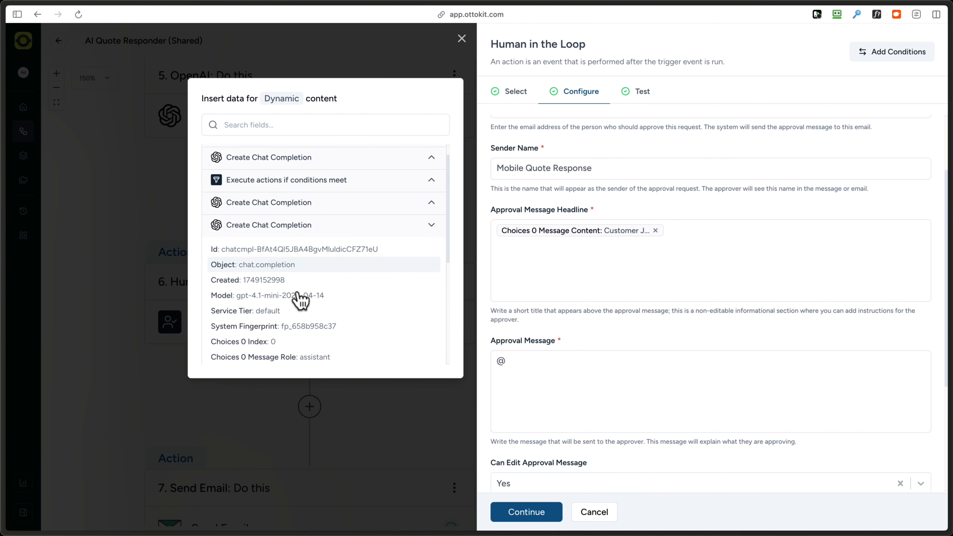
scroll(298, 300, down, 2)
click(343, 240)
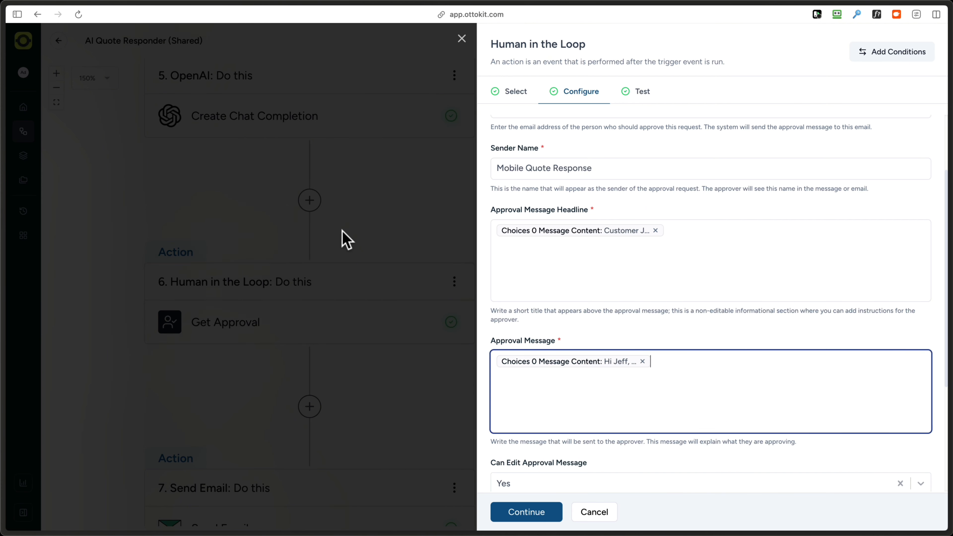
Review the approval's edit permission, maximum wait time, time unit and available timeout behaviours
scroll(550, 428, down, 5)
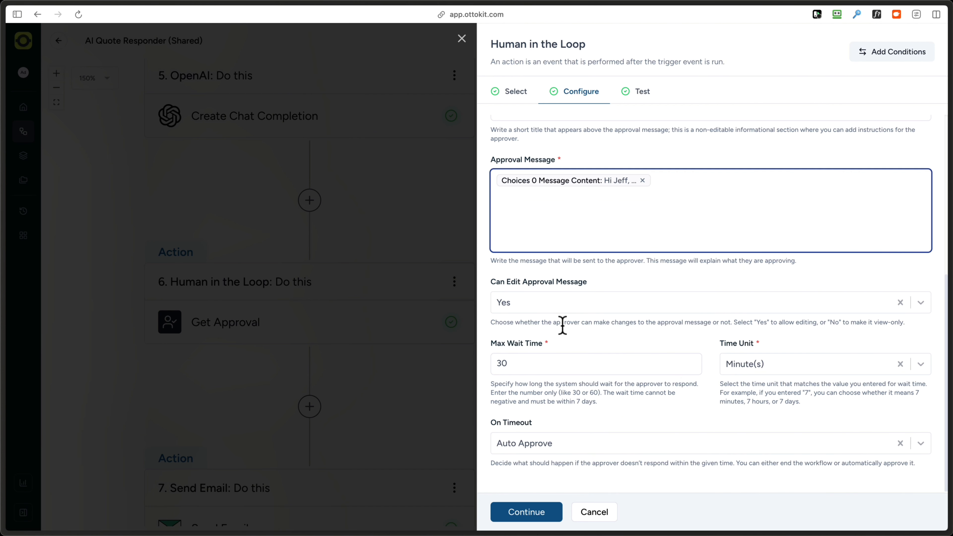
click(552, 365)
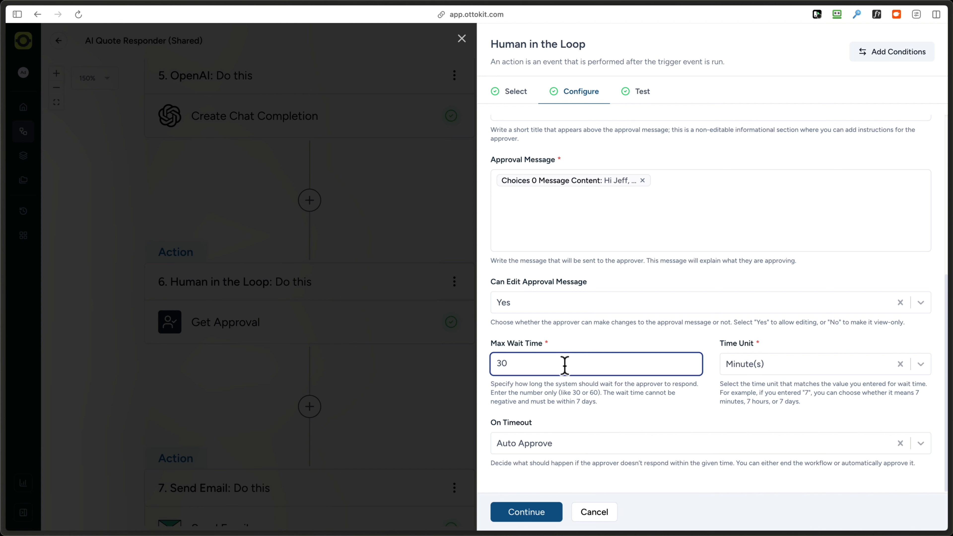
click(786, 367)
click(642, 406)
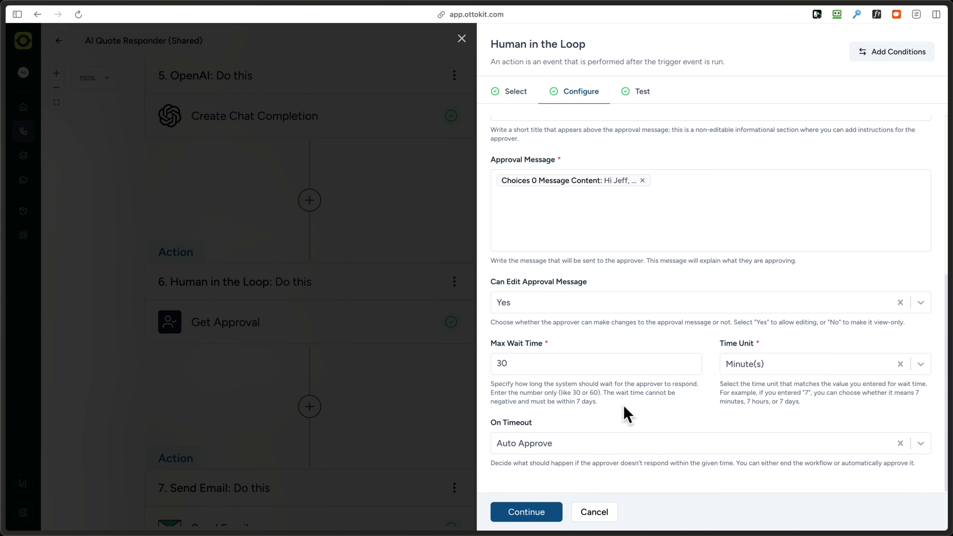
click(579, 445)
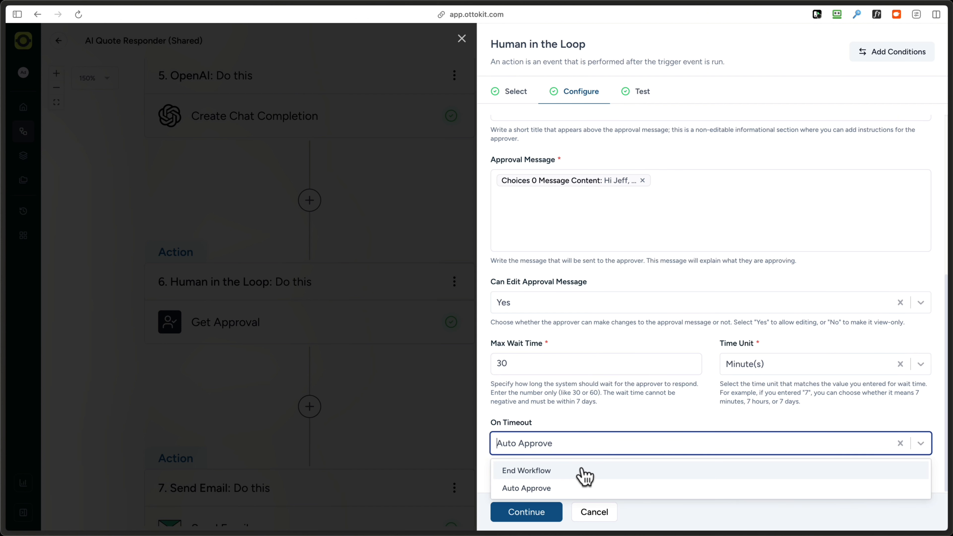
click(602, 425)
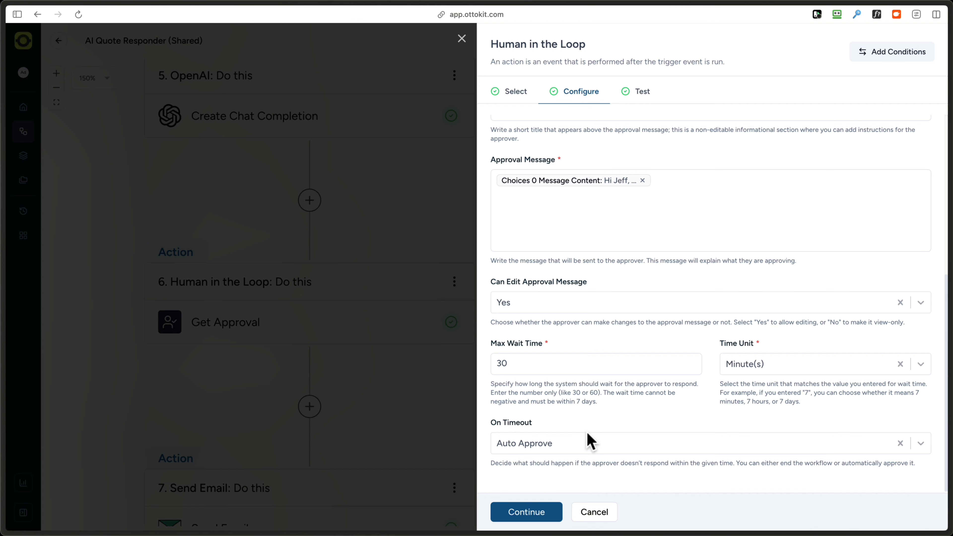
Continue to the test of the Get Approval action and run it to send the approval request
click(536, 514)
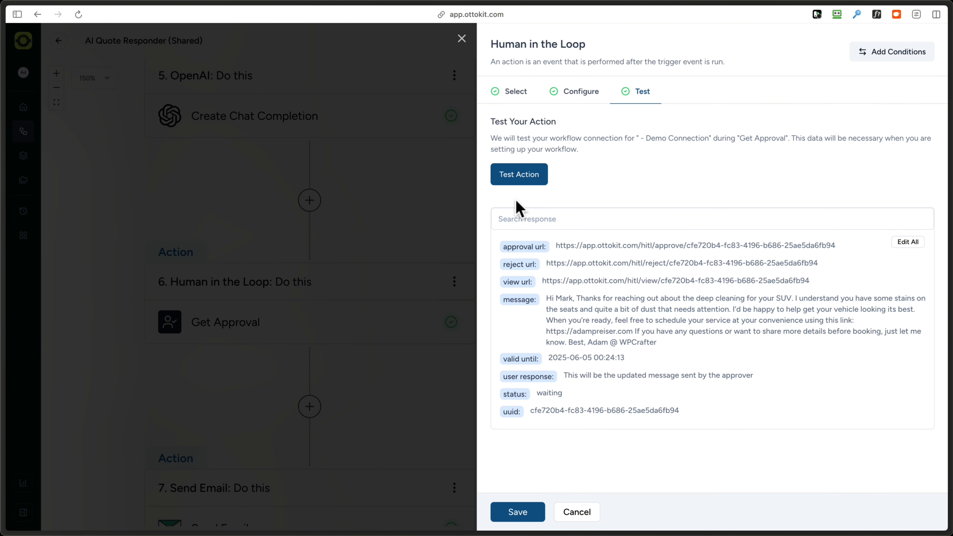
click(517, 180)
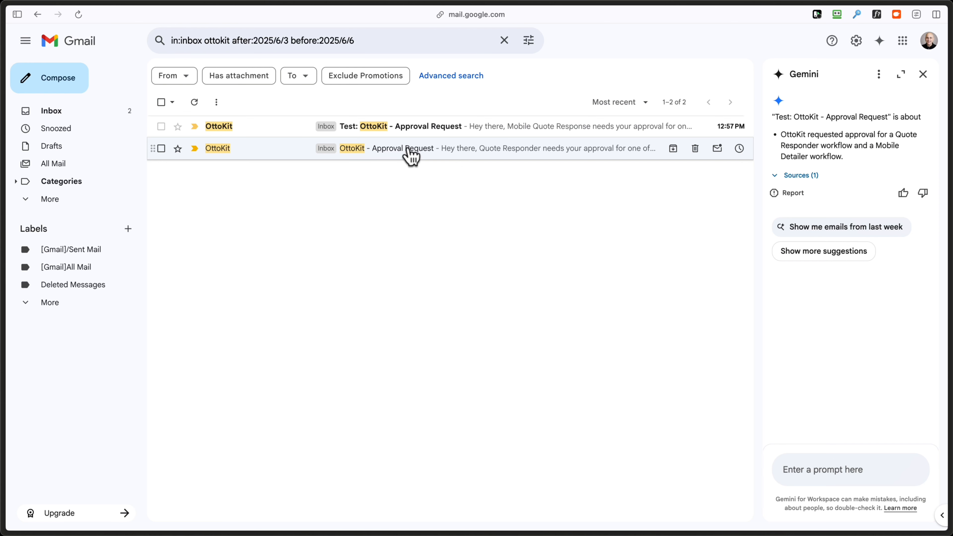
Open the test OttoKit approval request email and read the drafted customer reply in it
click(423, 130)
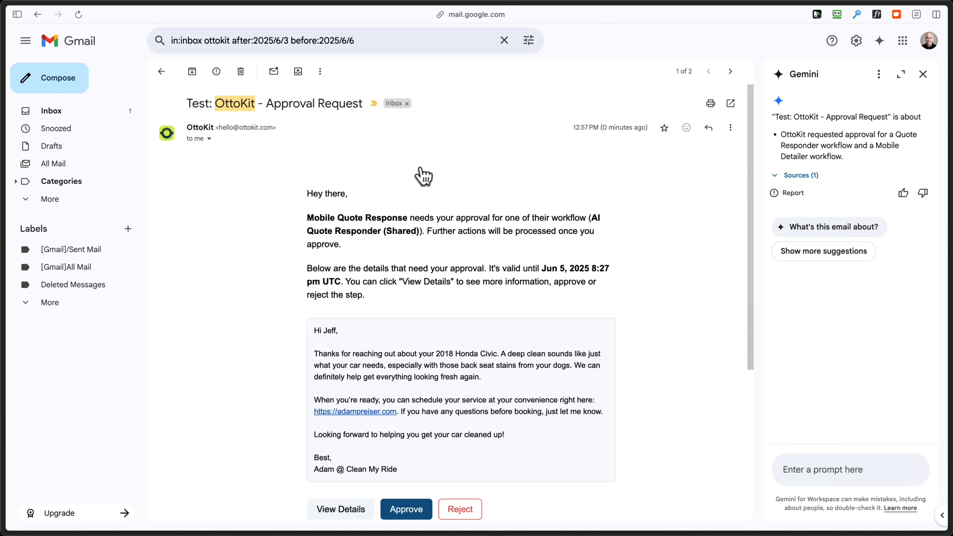
scroll(424, 194, down, 5)
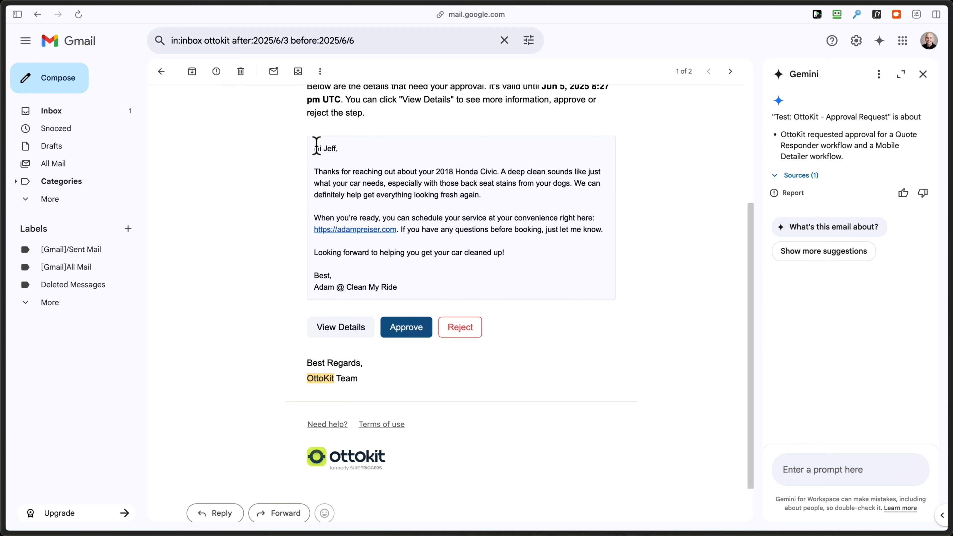
drag(314, 146, 467, 291)
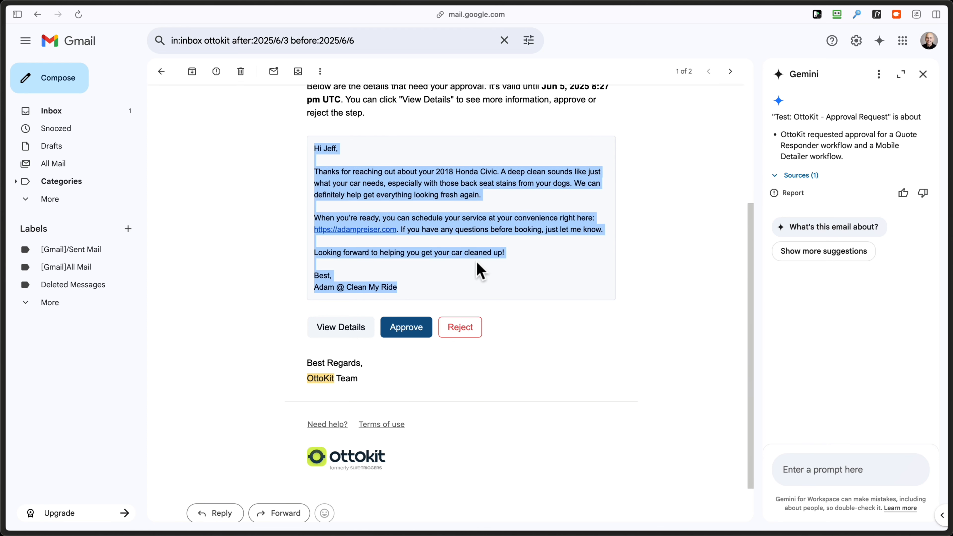
click(573, 339)
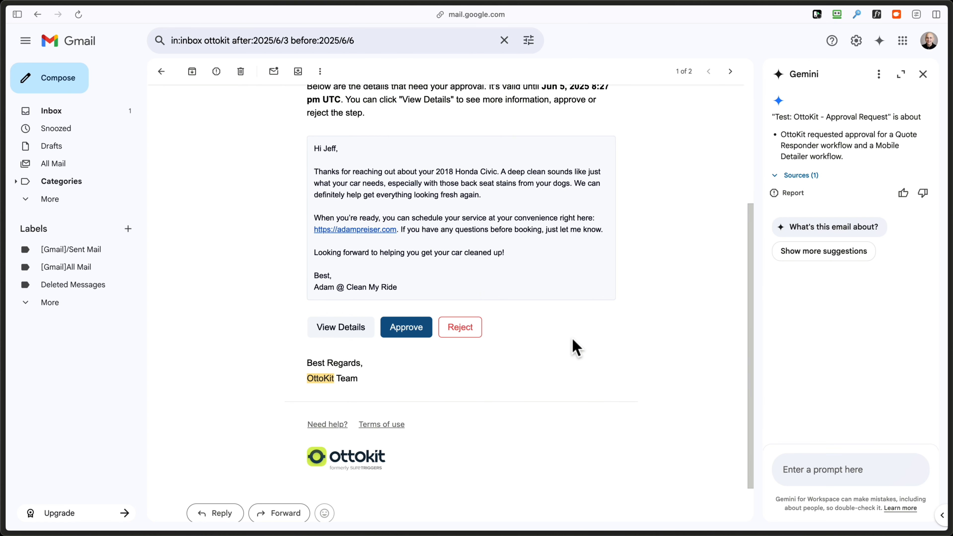
Open the approval request's full details from the email and review its request summary and drafted reply
click(330, 334)
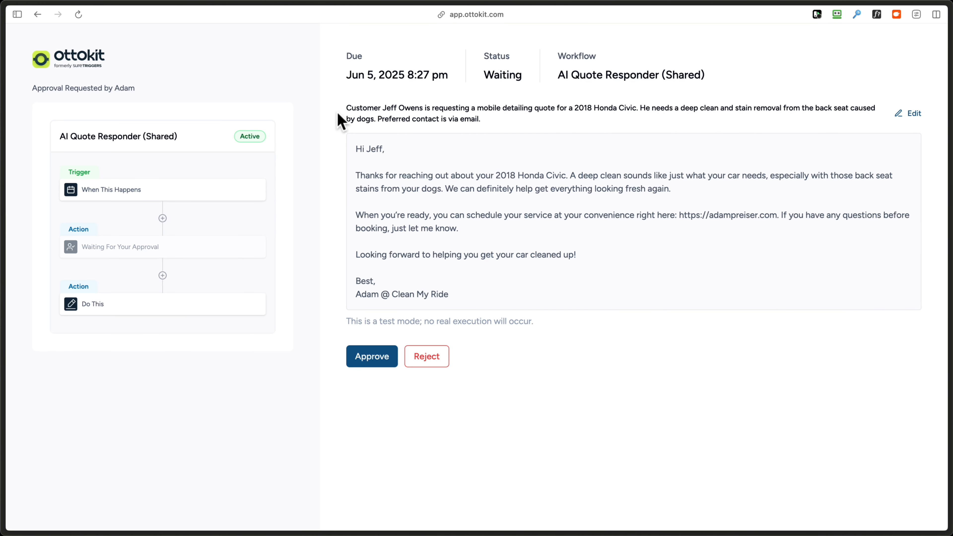
drag(345, 109, 459, 132)
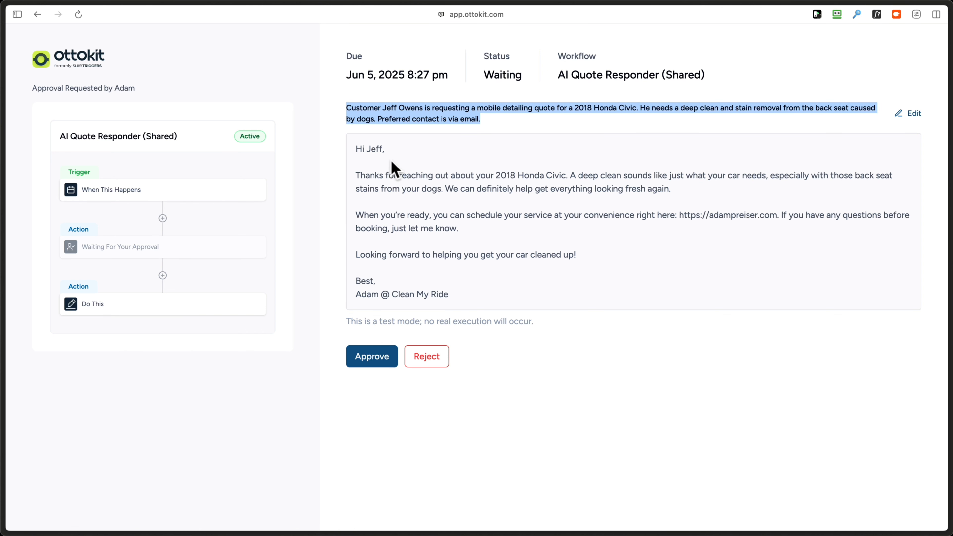
drag(355, 148, 477, 302)
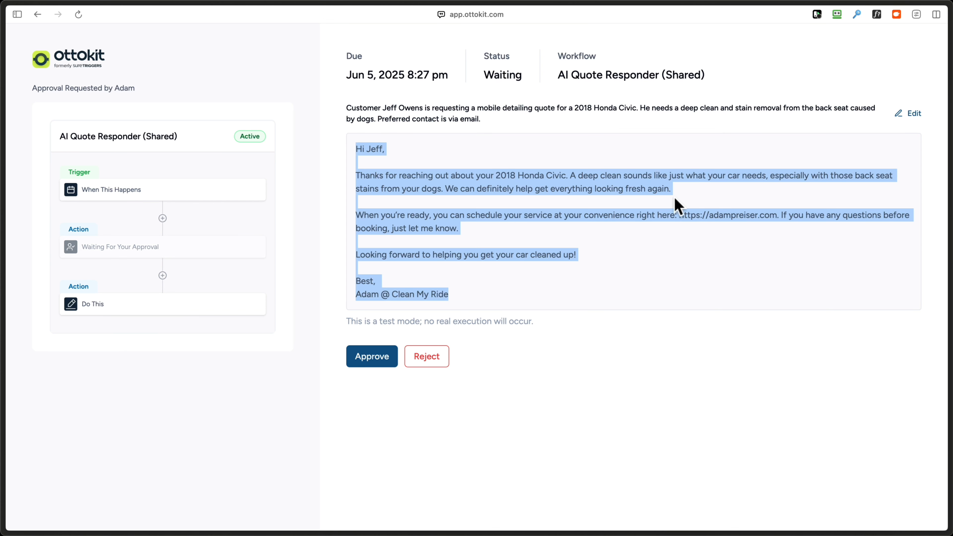
click(637, 349)
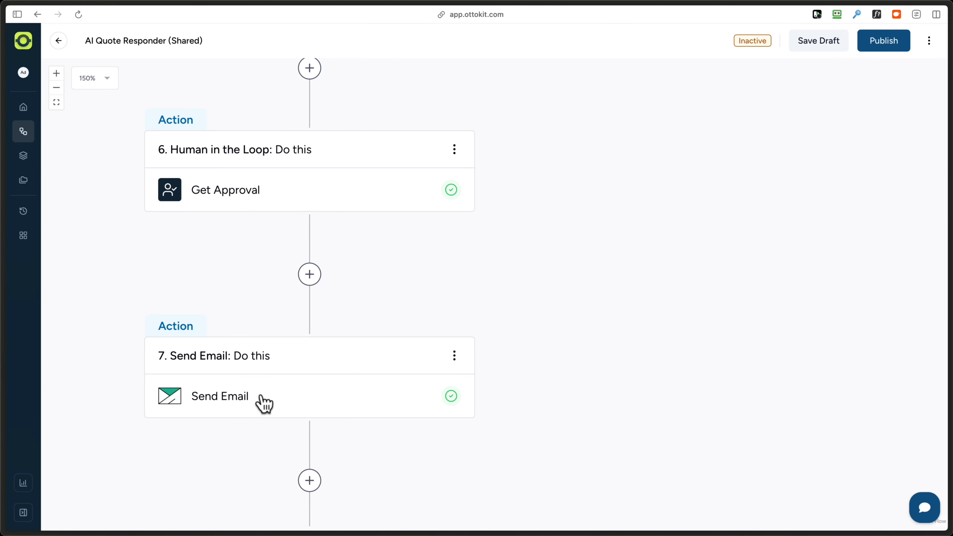
Set the Send Email action's connection to WPC cPanel and continue to its configuration
click(263, 399)
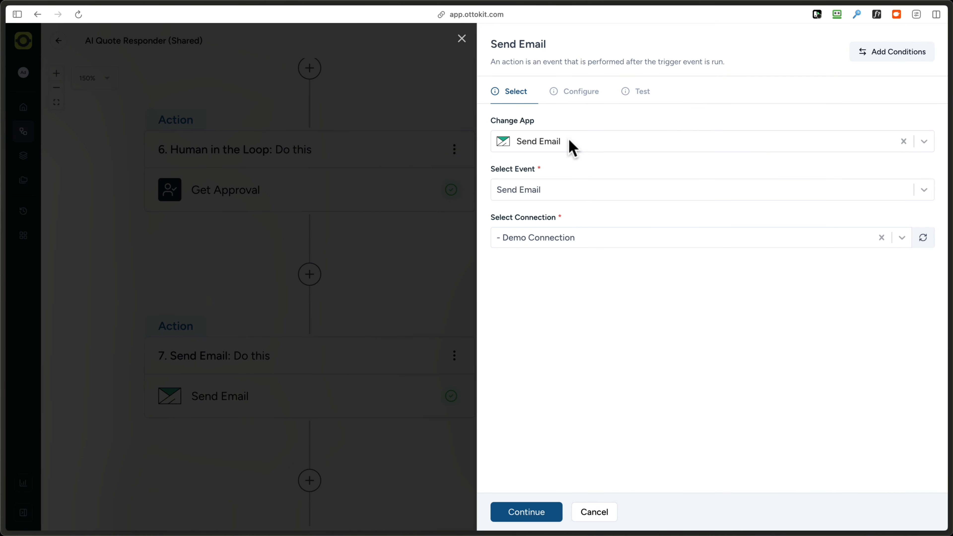
click(598, 237)
click(583, 265)
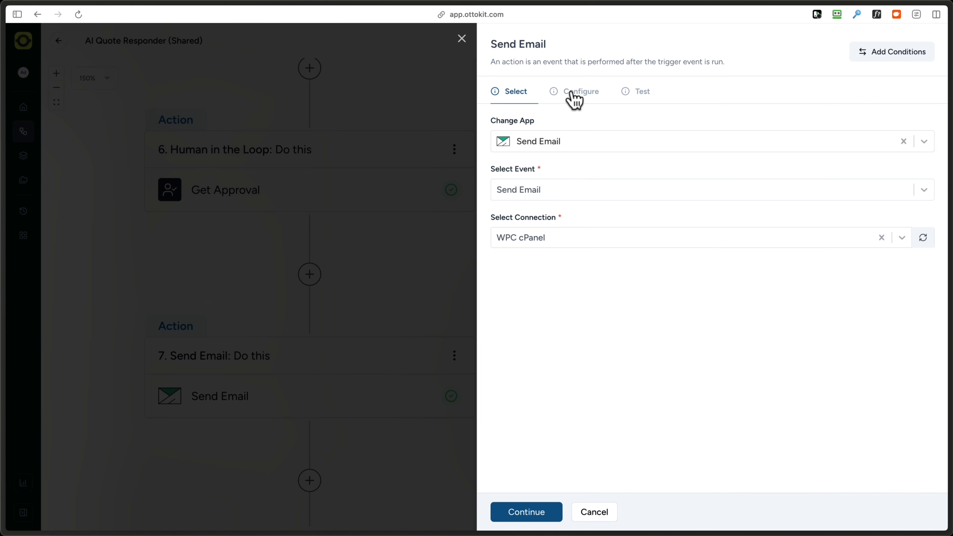
click(527, 511)
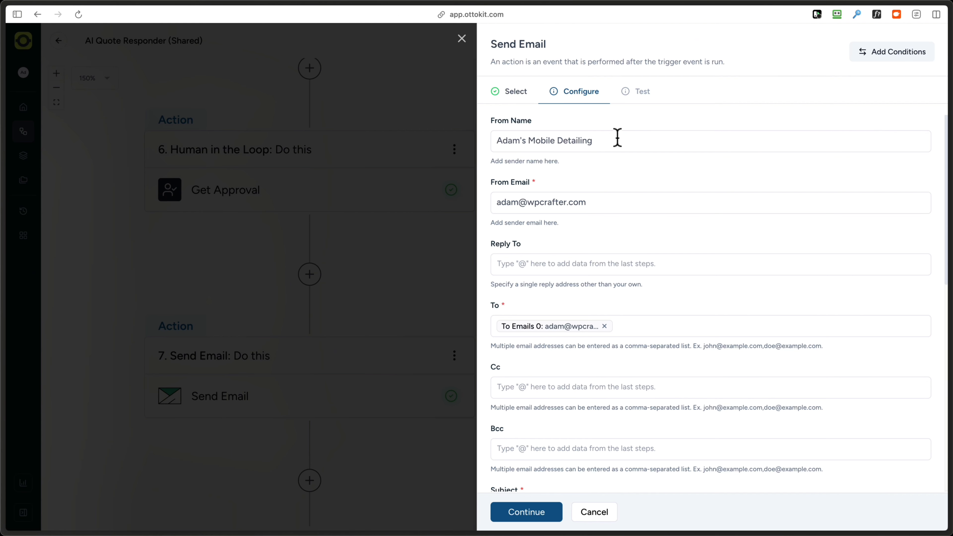
Check the Send Email sender, recipient, subject and body mappings, and test and save the action
scroll(608, 192, down, 1)
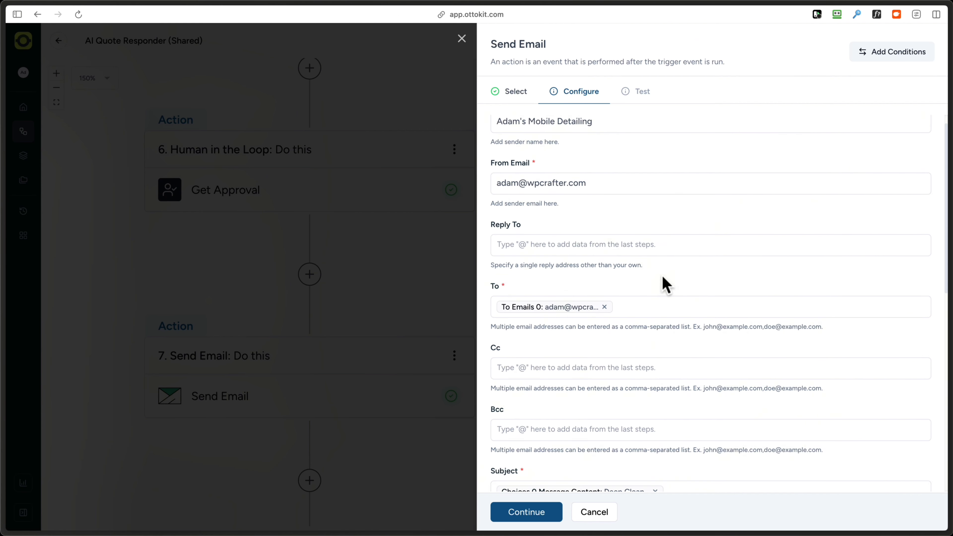
scroll(635, 304, down, 1)
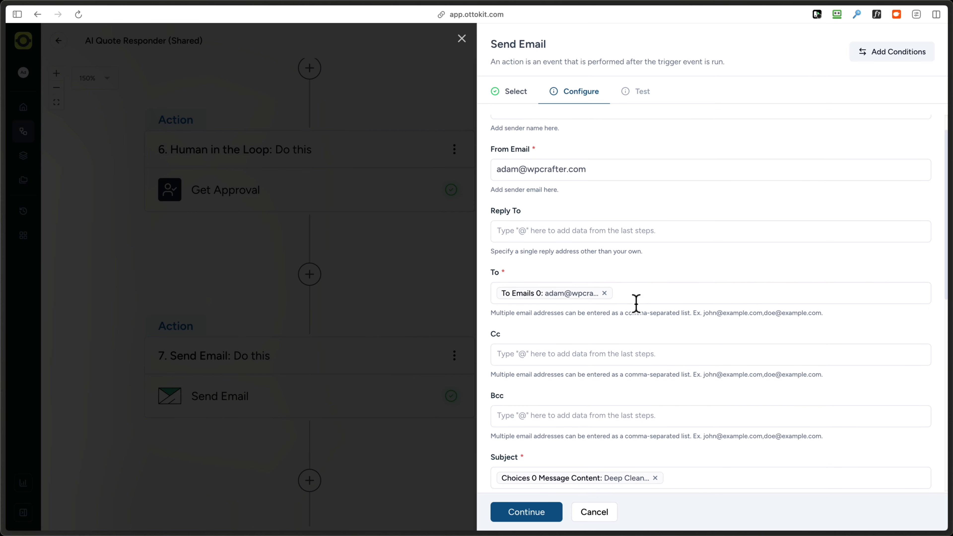
scroll(636, 304, down, 10)
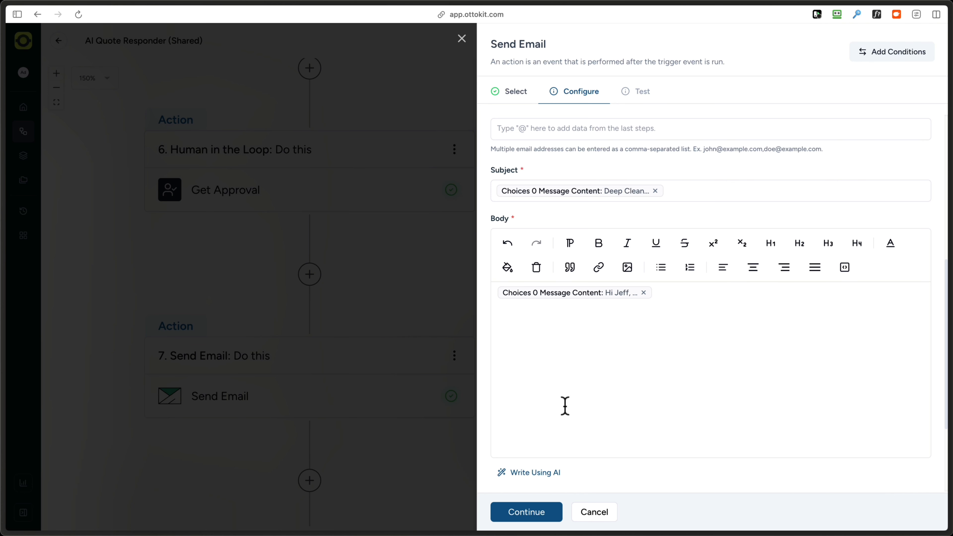
click(526, 516)
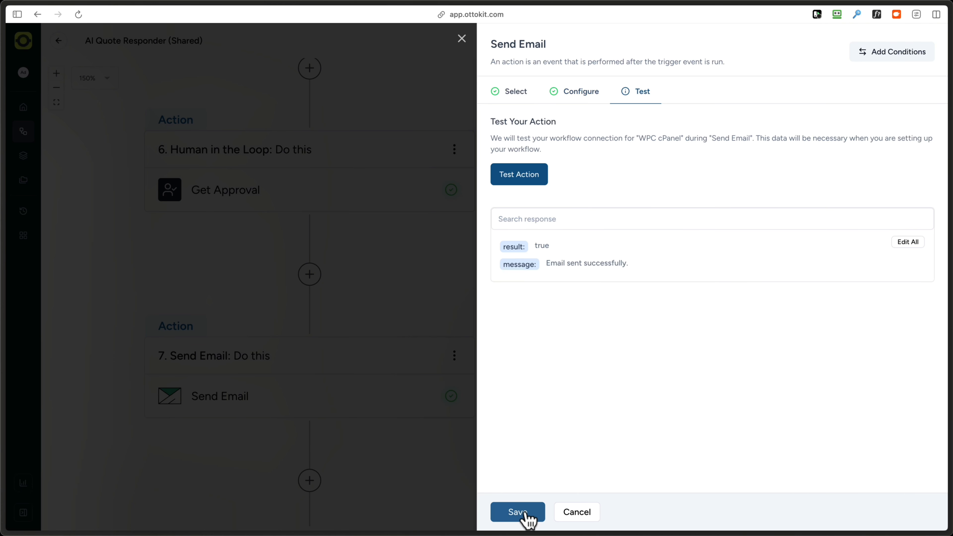
click(522, 182)
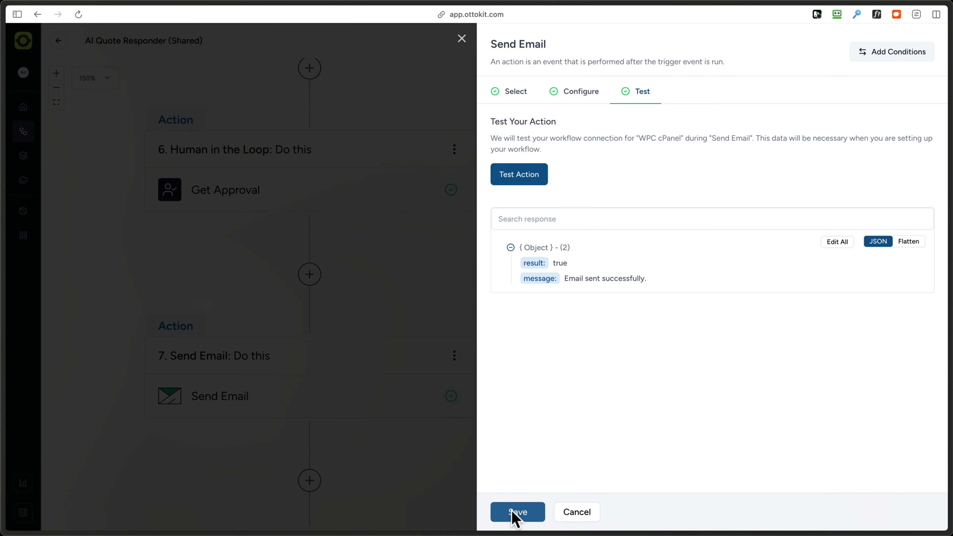
click(515, 514)
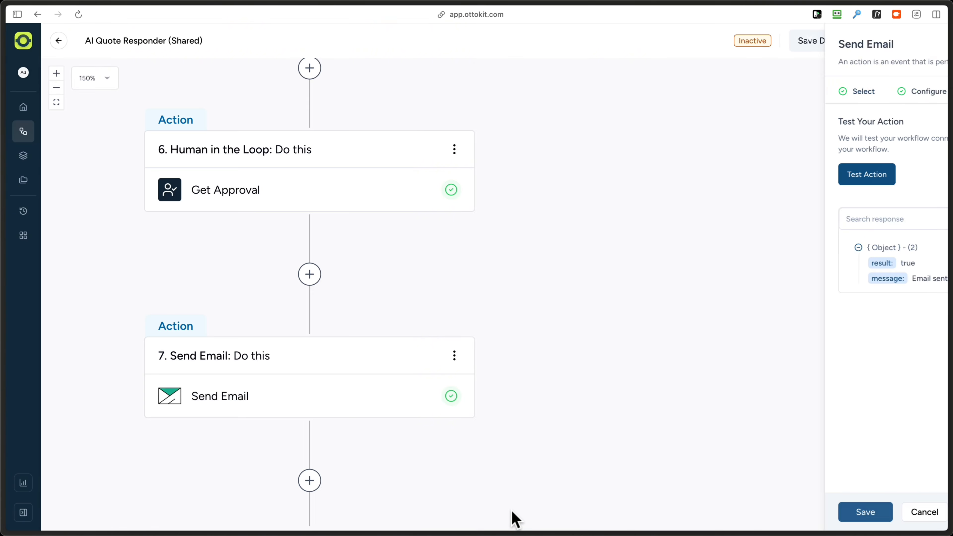
Publish the AI Quote Responder (Shared) workflow and view its options for sharing, publishing as a recipe and exporting
scroll(515, 410, up, 15)
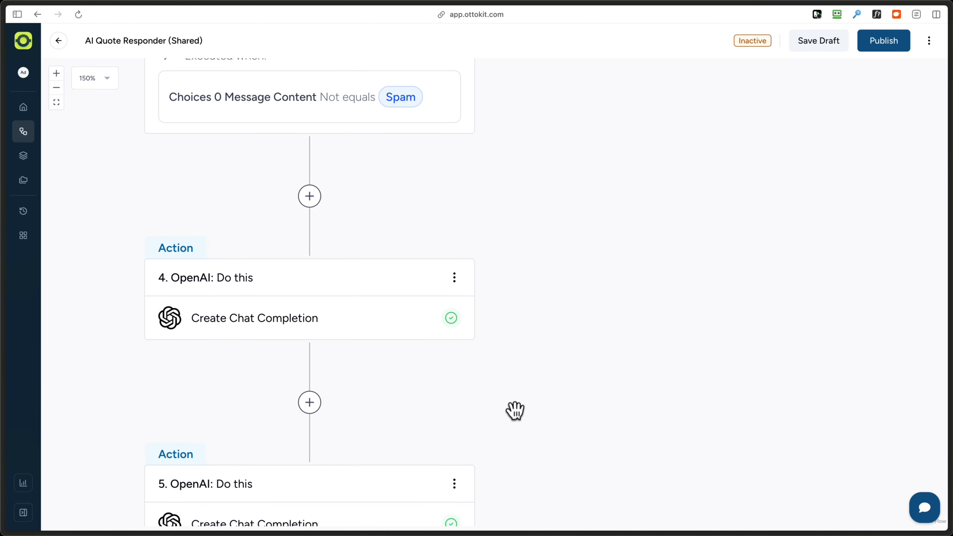
scroll(515, 410, up, 12)
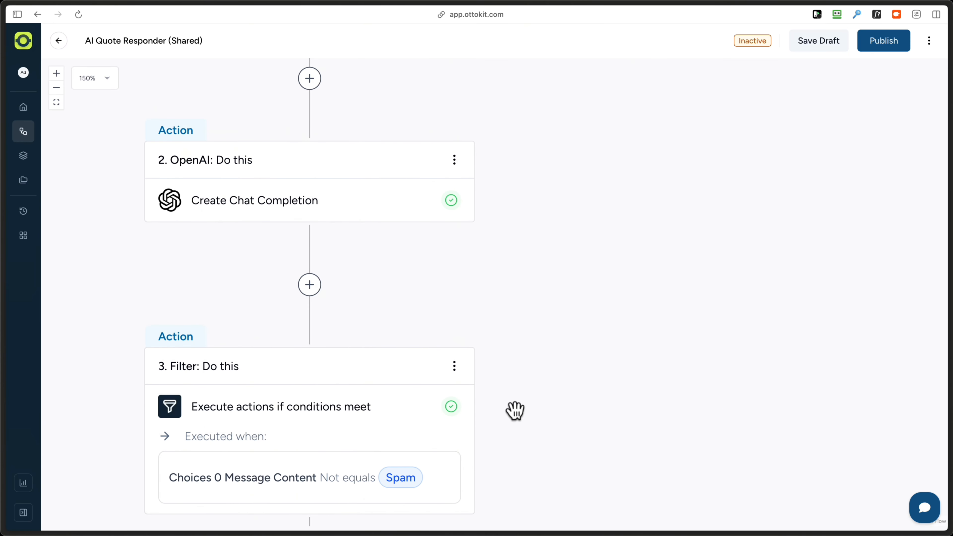
scroll(515, 410, up, 2)
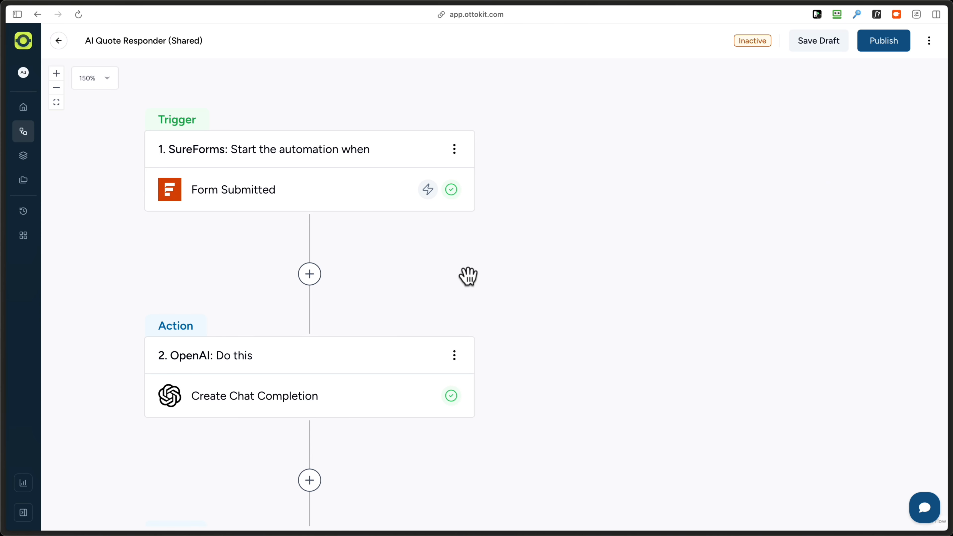
click(880, 45)
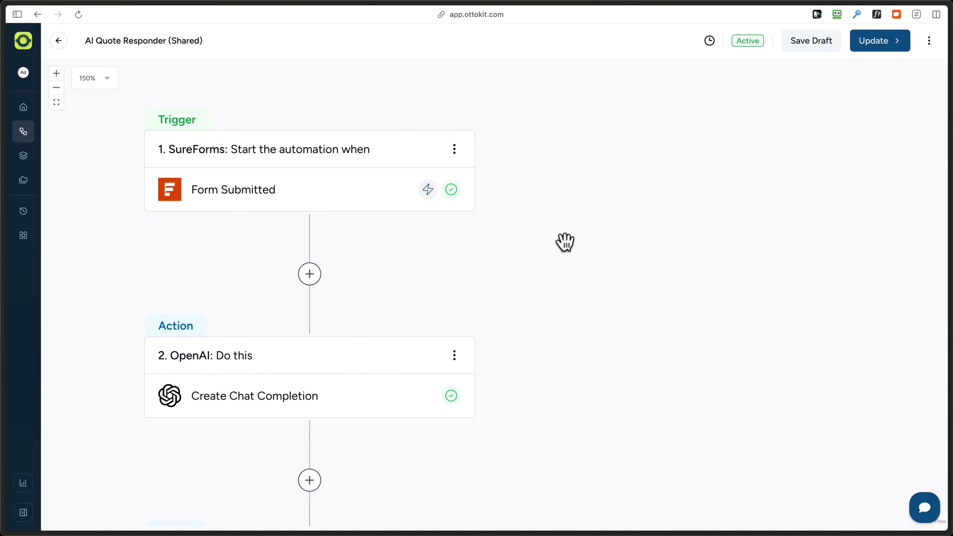
click(929, 43)
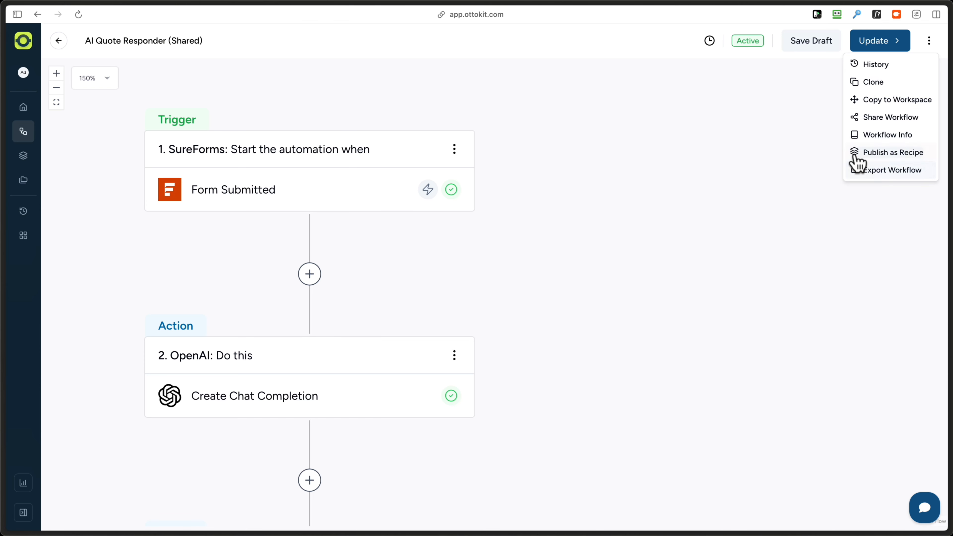
click(735, 156)
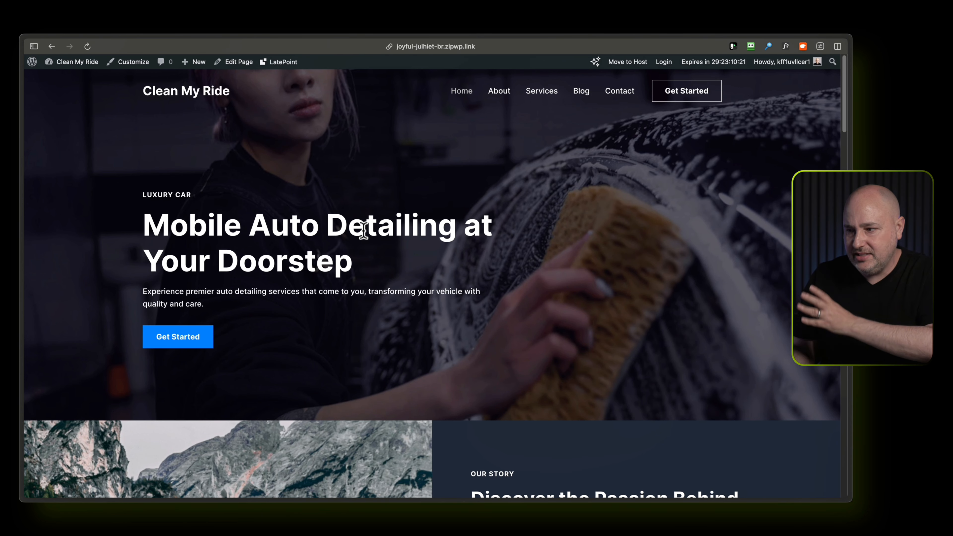
Look over the Clean My Ride home page and the fields of the Mobile Detailing Quote form
scroll(361, 227, down, 10)
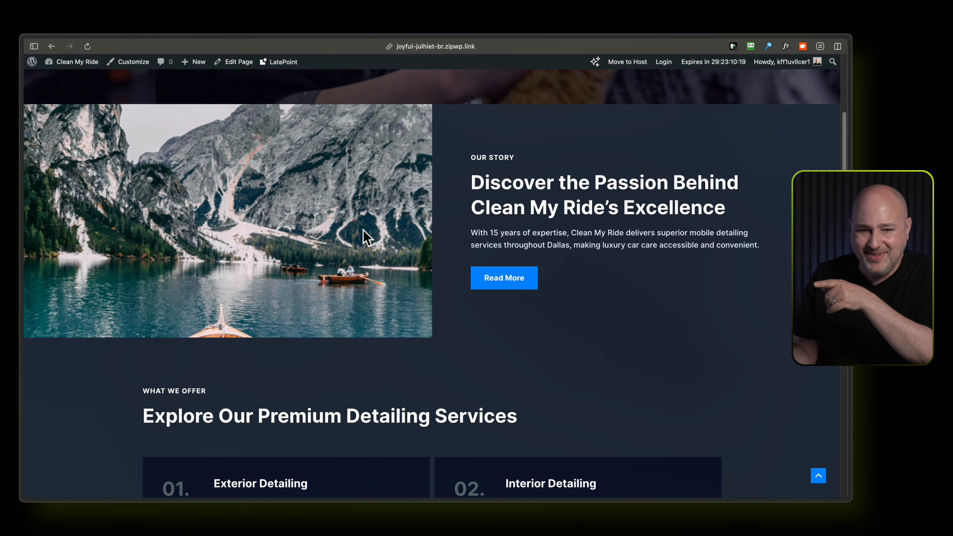
scroll(366, 236, down, 15)
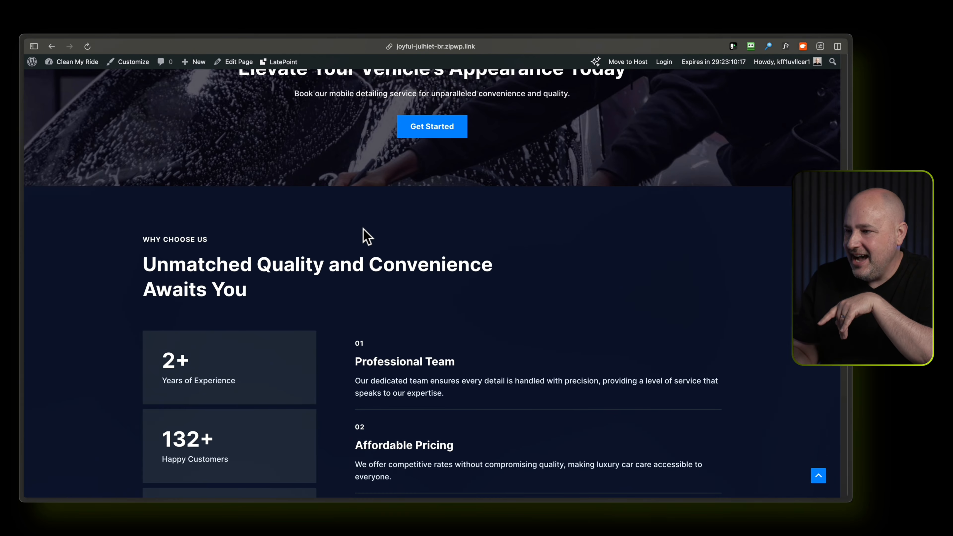
scroll(366, 236, down, 10)
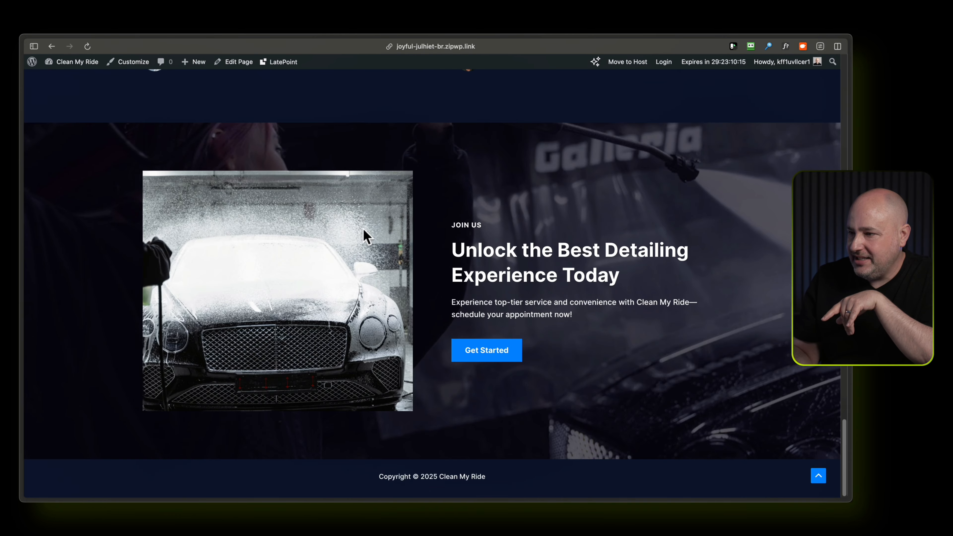
scroll(365, 237, up, 12)
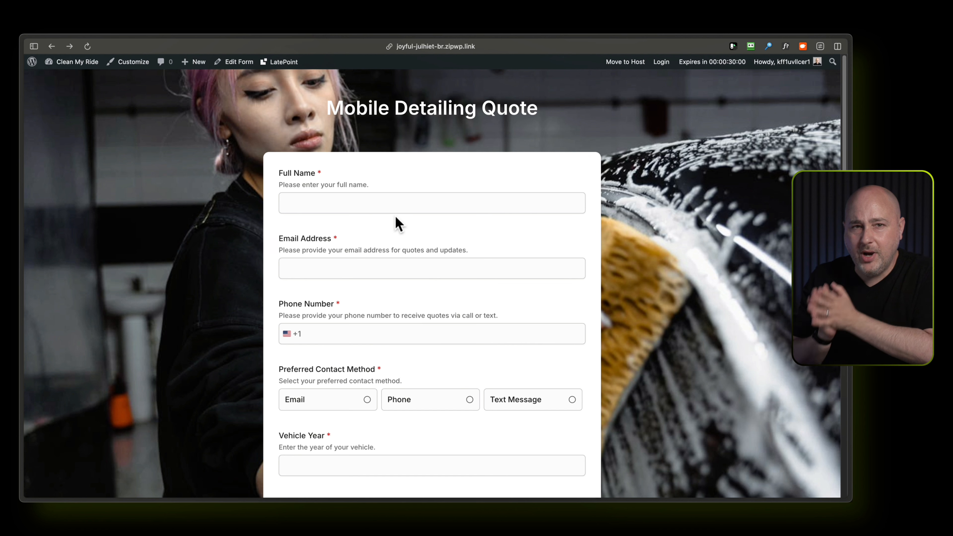
scroll(396, 217, down, 9)
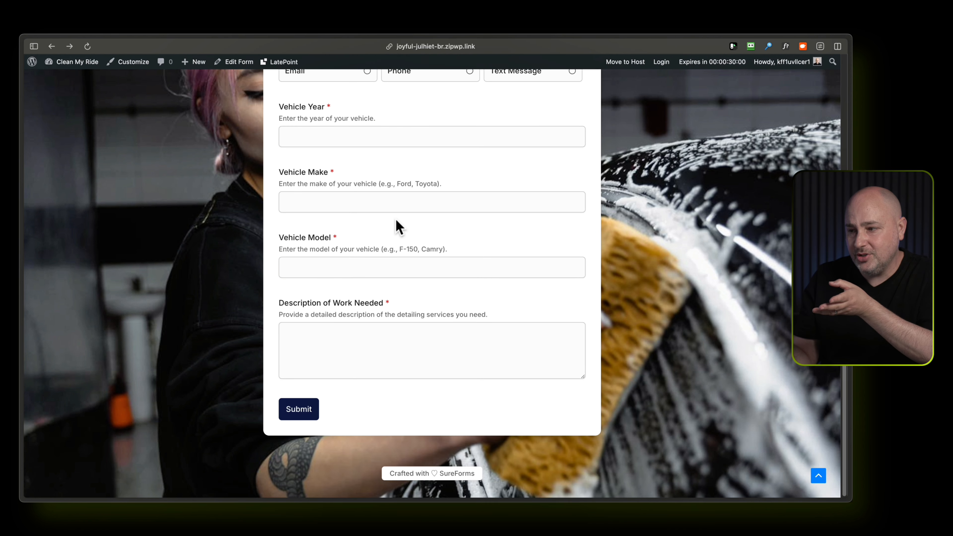
scroll(395, 217, up, 9)
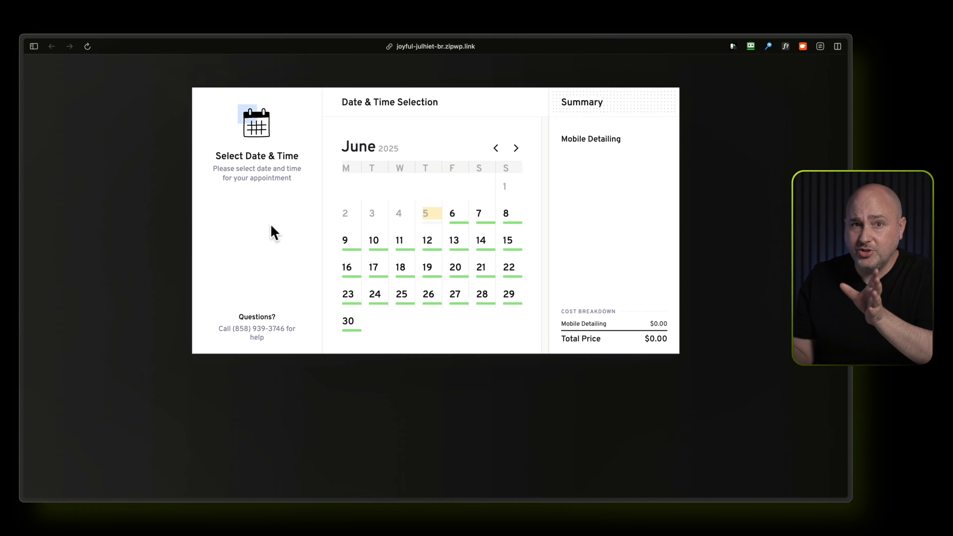
Choose June 6, 2025 at 09:00 am for the appointment in the Mobile Detailing booking calendar
click(466, 222)
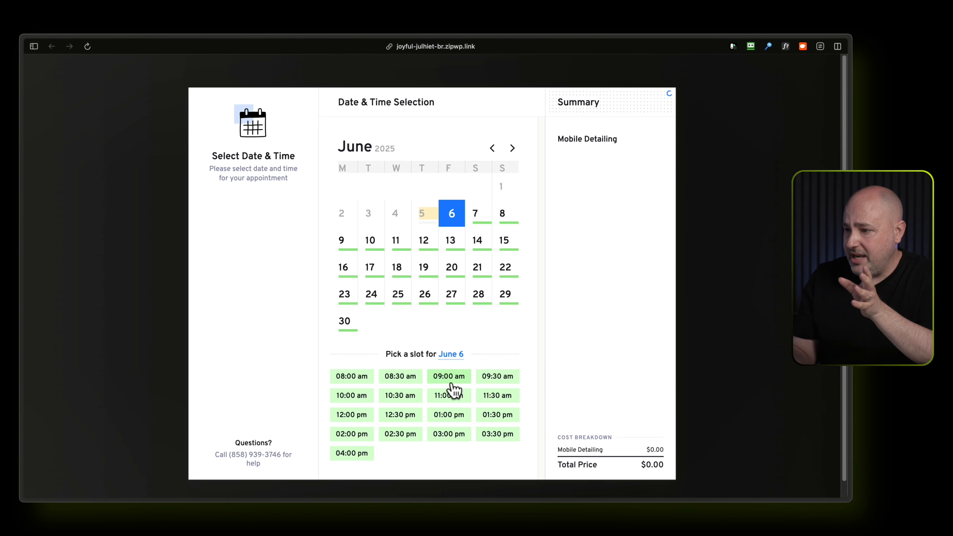
click(449, 376)
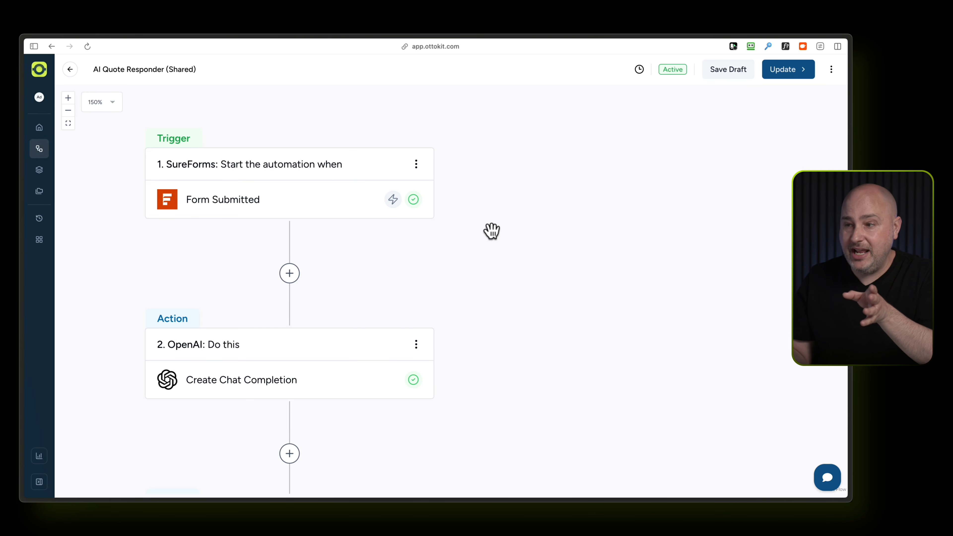
Switch to OttoKit and review the sequence of actions in the AI Quote Responder (Shared) workflow
scroll(491, 231, down, 10)
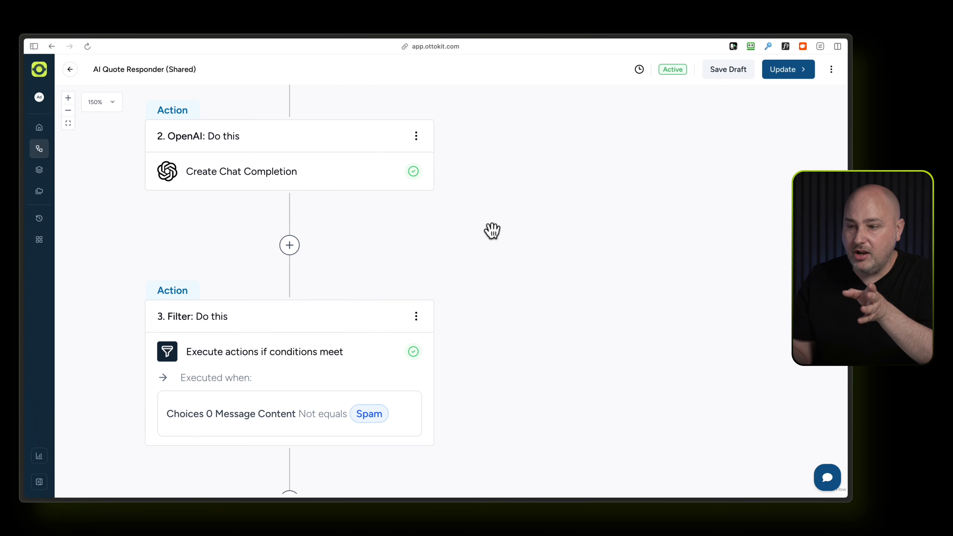
scroll(492, 231, down, 13)
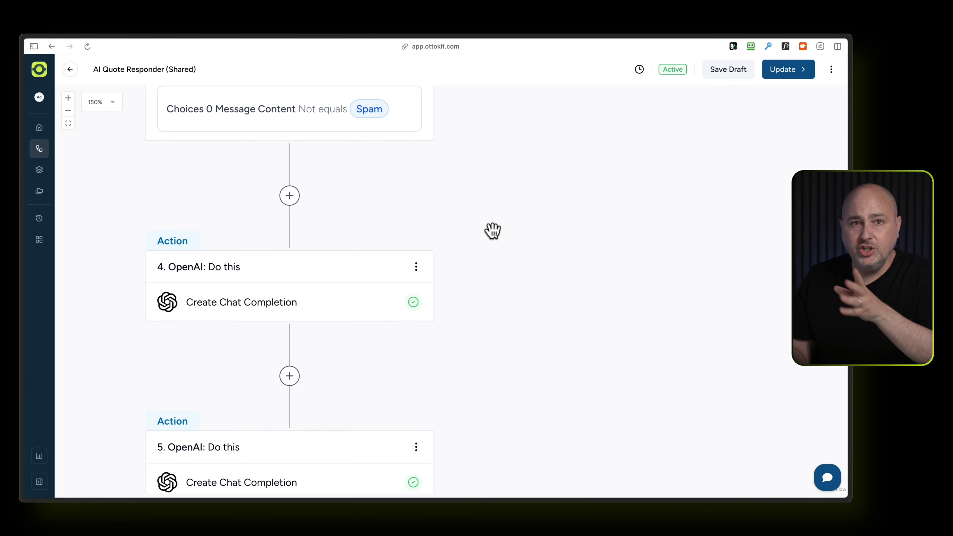